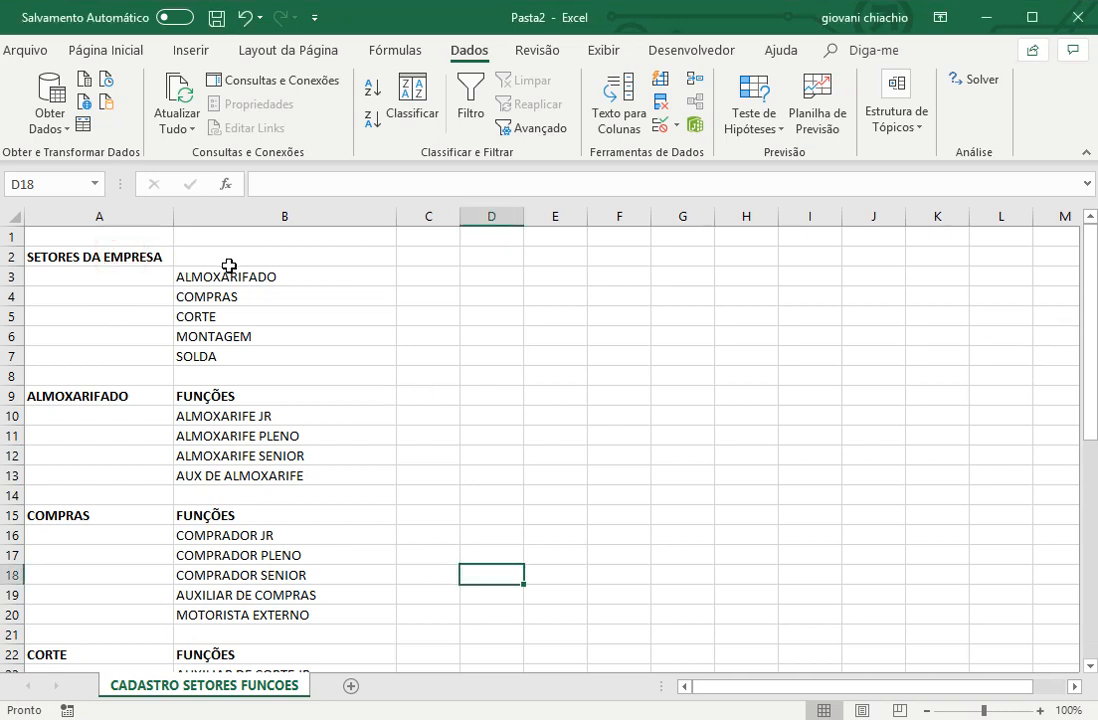
Examine the company sectors in B3:B7 and the job functions listed below them for each sector
{"action": "left_click_drag", "start_coordinate": [229, 274], "coordinate": [243, 352]}
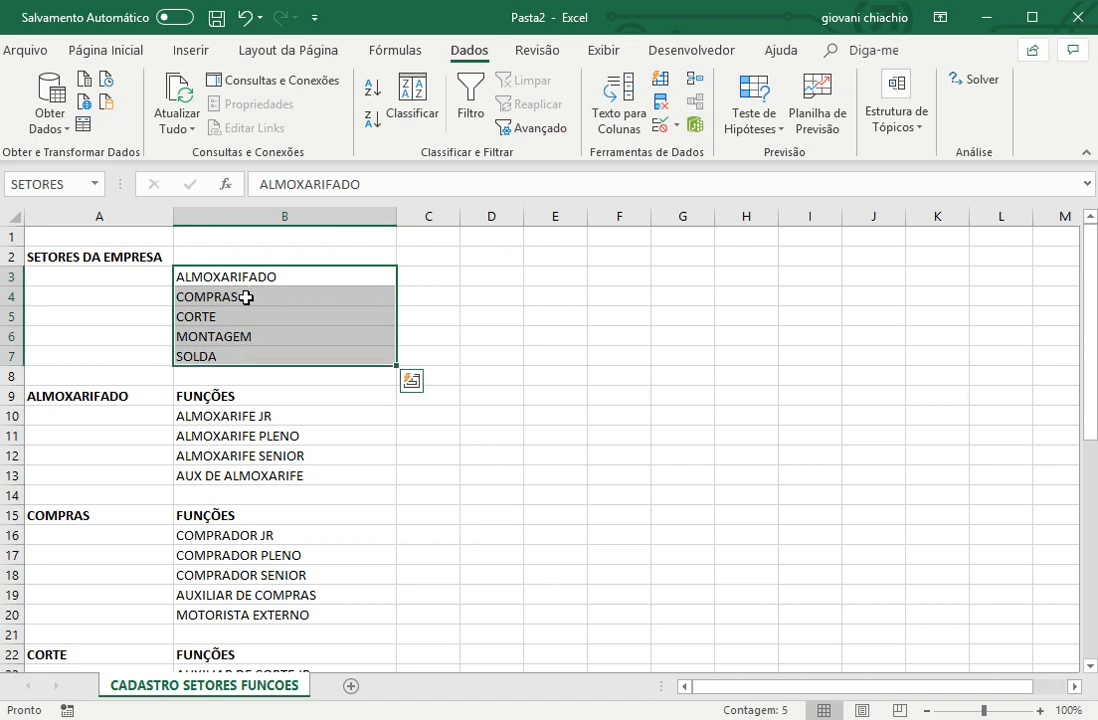
{"action": "scroll", "coordinate": [237, 358], "scroll_direction": "down", "scroll_amount": 1}
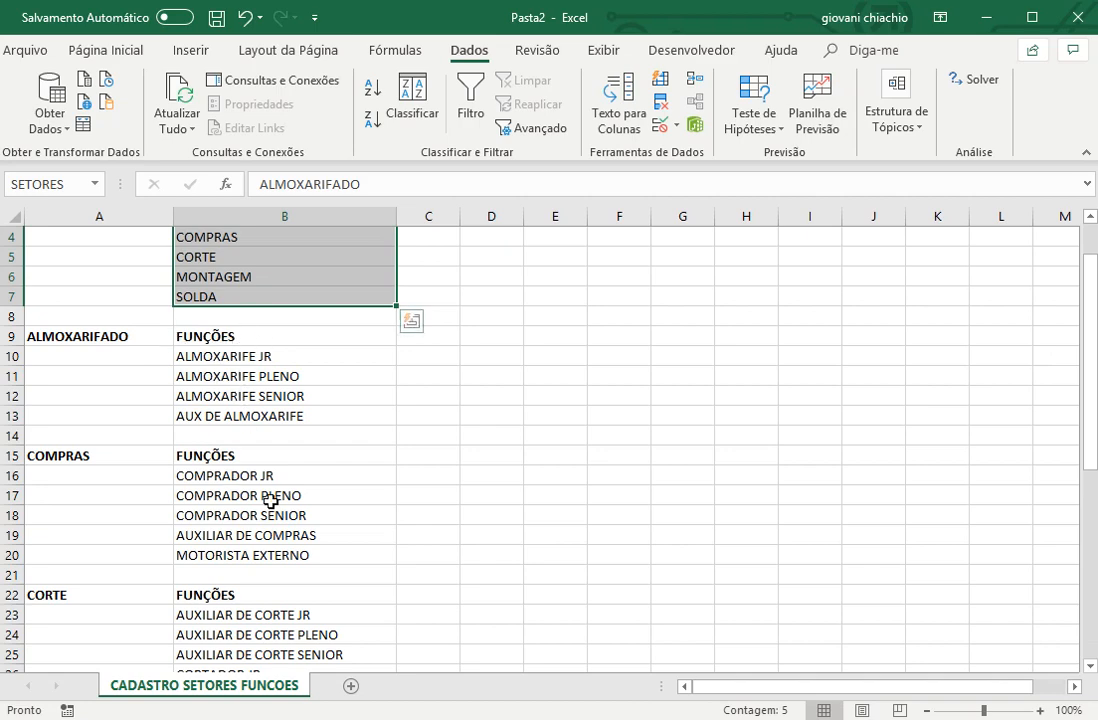
{"action": "scroll", "coordinate": [301, 500], "scroll_direction": "down", "scroll_amount": 2}
{"action": "scroll", "coordinate": [508, 552], "scroll_direction": "up", "scroll_amount": 3}
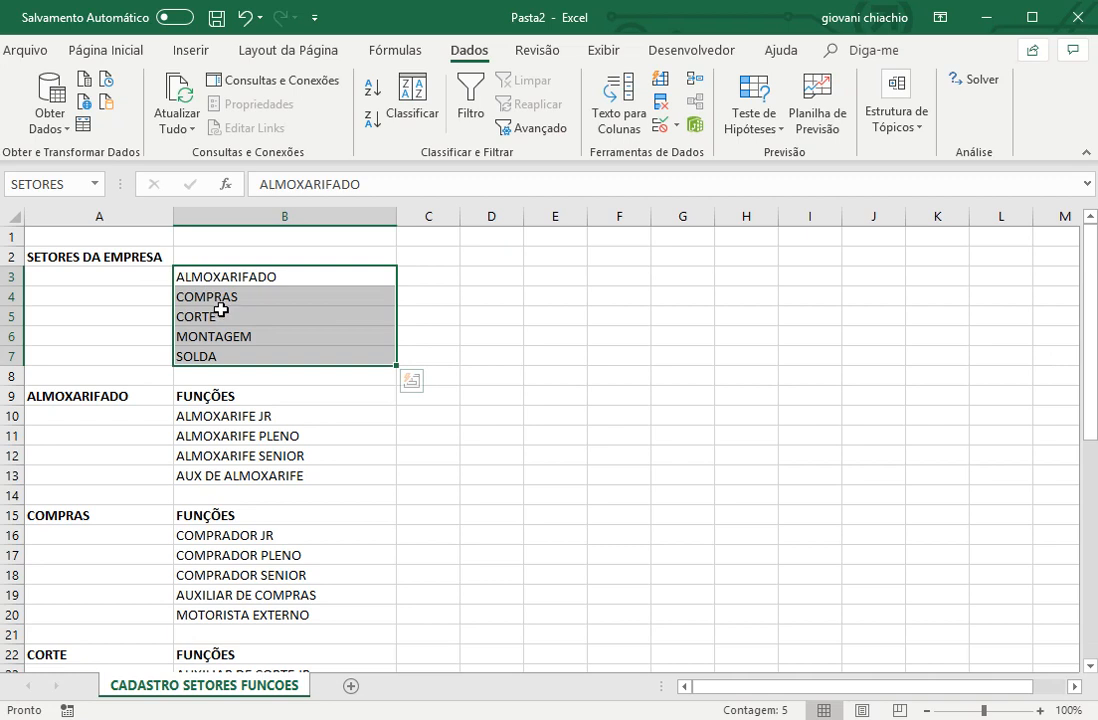
{"action": "scroll", "coordinate": [220, 312], "scroll_direction": "down", "scroll_amount": 3}
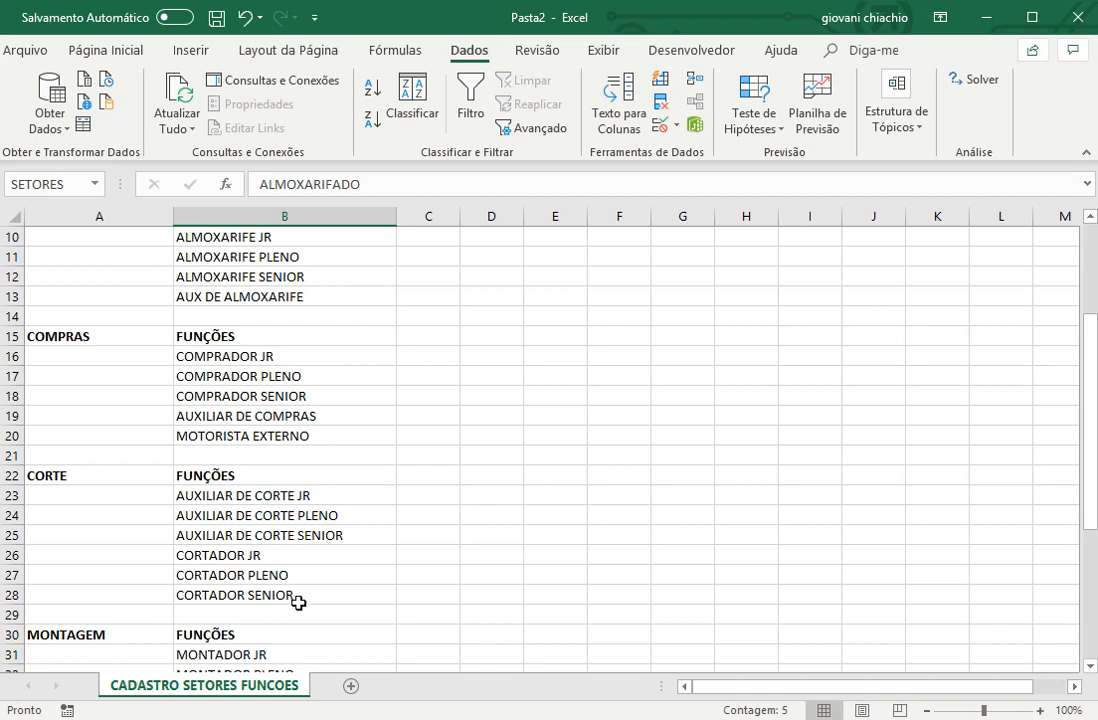
{"action": "scroll", "coordinate": [299, 560], "scroll_direction": "up", "scroll_amount": 3}
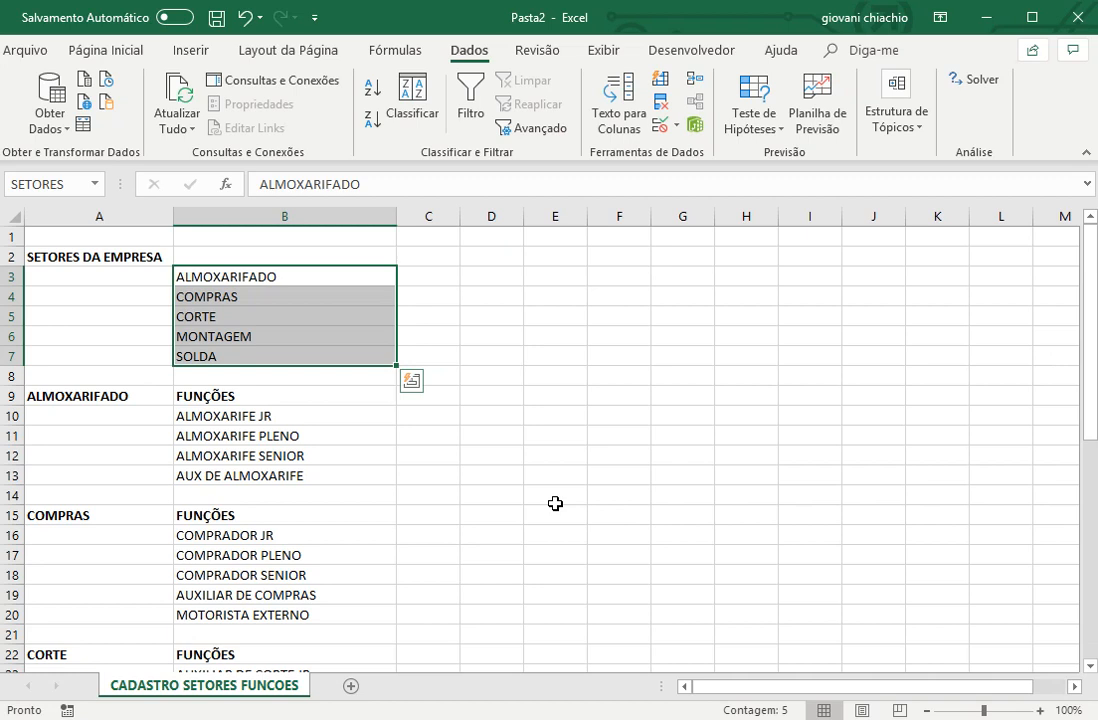
{"action": "left_click_drag", "start_coordinate": [246, 277], "coordinate": [238, 358]}
Add a new worksheet, enter the heading SETOR in A1 and widen column A
{"action": "left_click", "coordinate": [350, 686]}
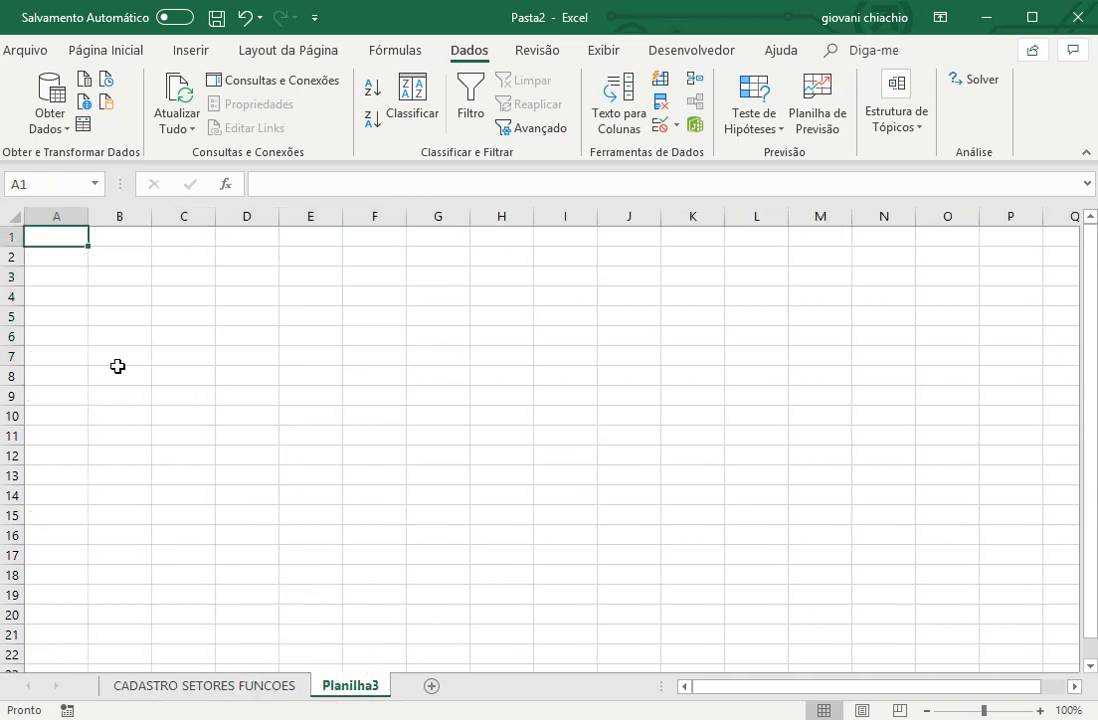
{"action": "type", "text": "SETOR"}
{"action": "key", "text": "Return"}
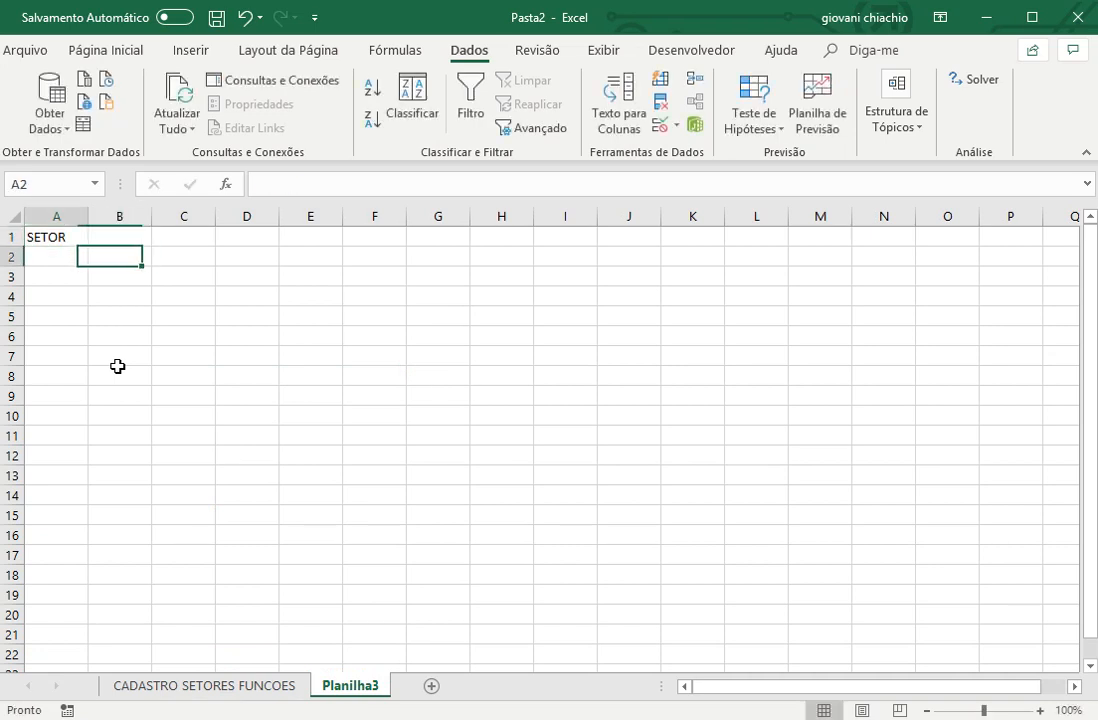
{"action": "left_click_drag", "start_coordinate": [90, 220], "coordinate": [155, 220]}
Apply list validation with the source =SETORES to A2 and choose COMPRAS from its drop-down
{"action": "left_click", "coordinate": [658, 128]}
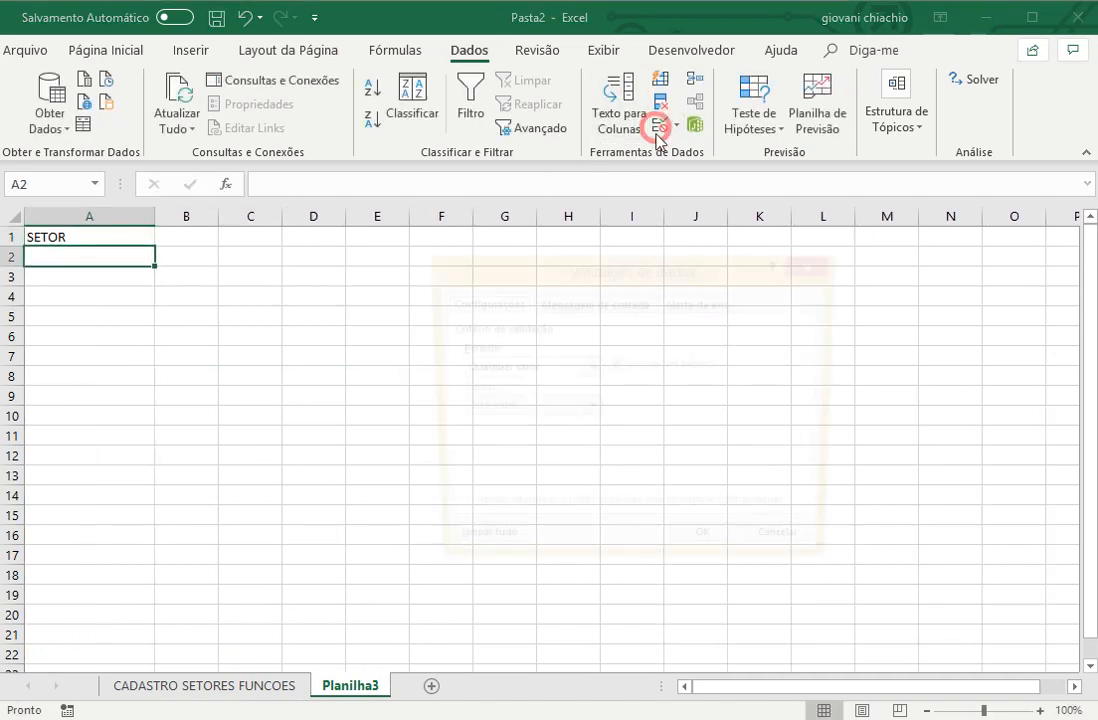
{"action": "left_click", "coordinate": [495, 370]}
{"action": "left_click", "coordinate": [495, 425]}
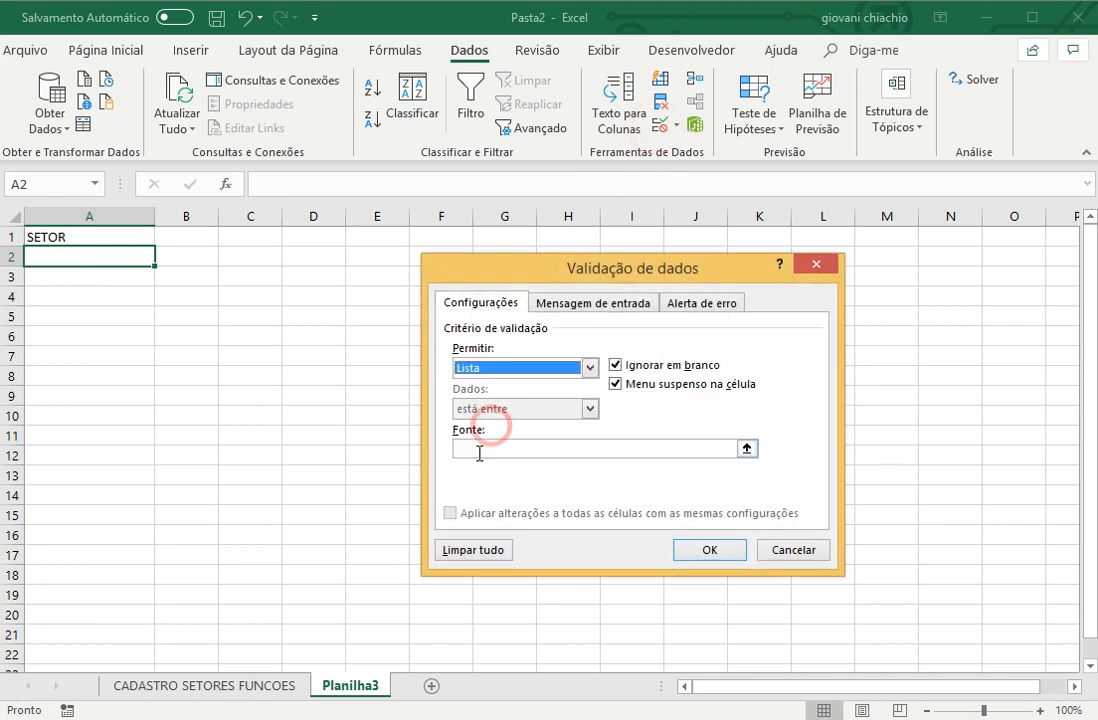
{"action": "left_click", "coordinate": [485, 447]}
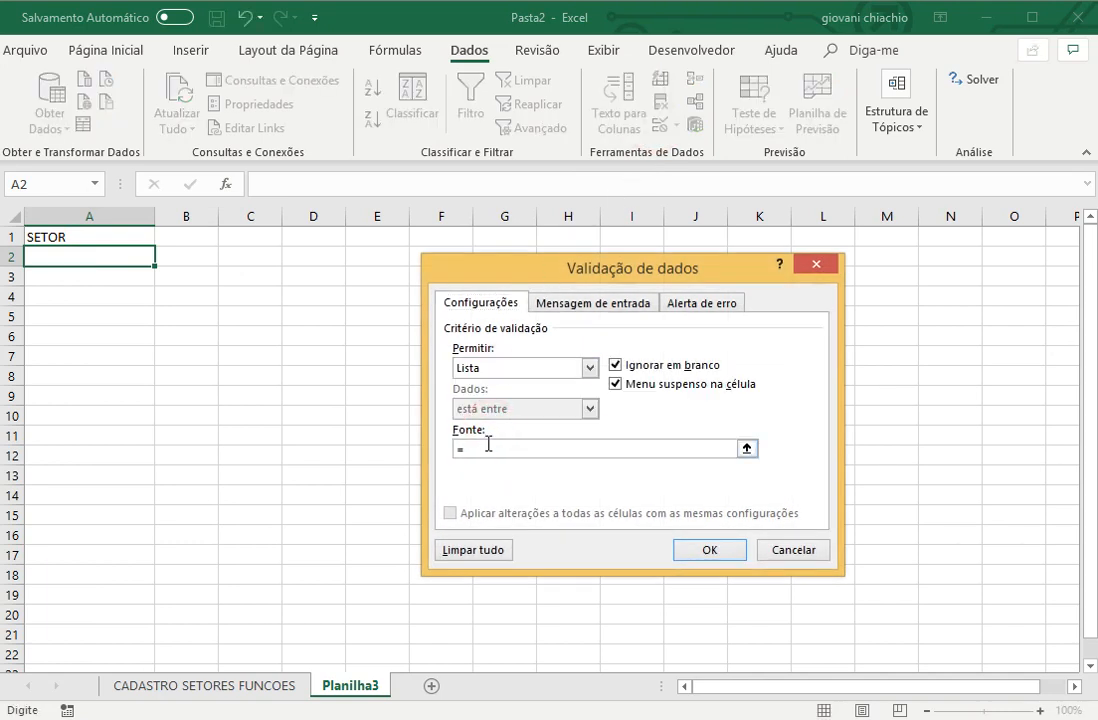
{"action": "type", "text": "=SETORES"}
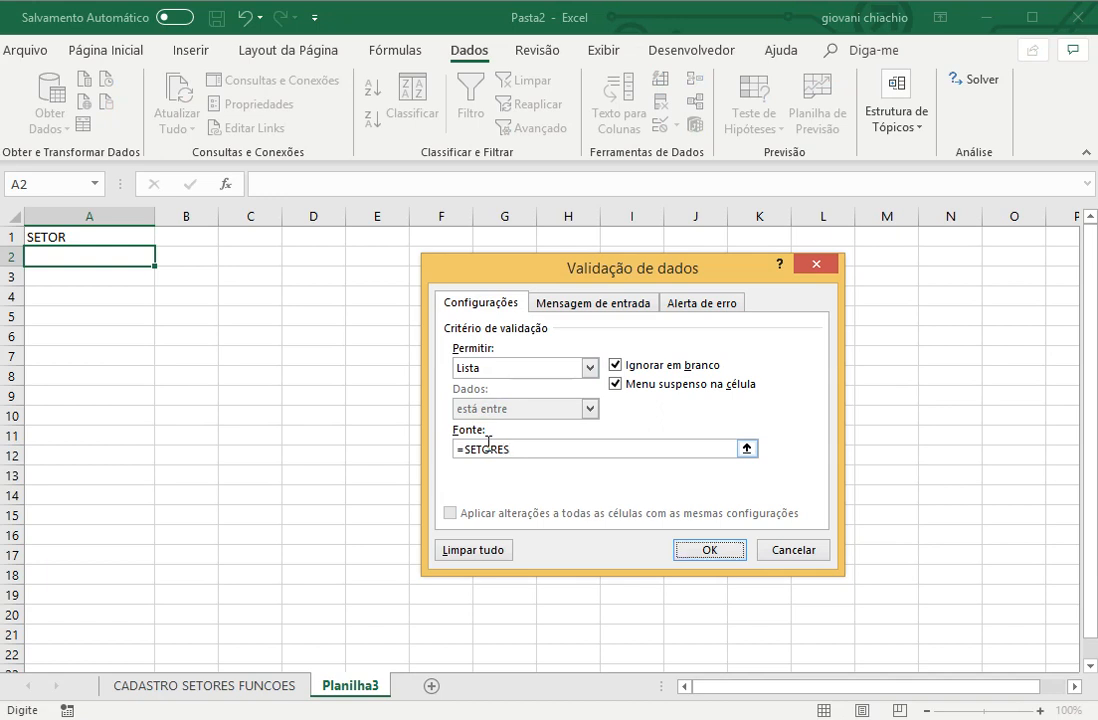
{"action": "key", "text": "Return"}
{"action": "left_click", "coordinate": [164, 257]}
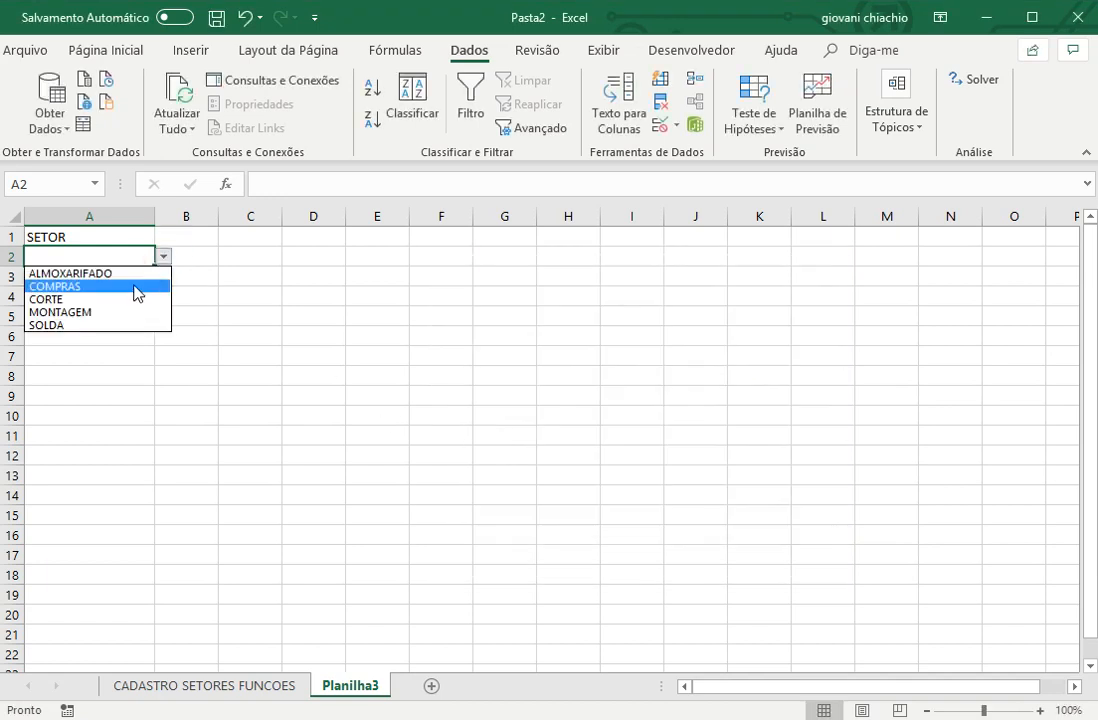
{"action": "left_click", "coordinate": [132, 286]}
Make the SETOR heading in A1 bold
{"action": "left_click", "coordinate": [72, 236]}
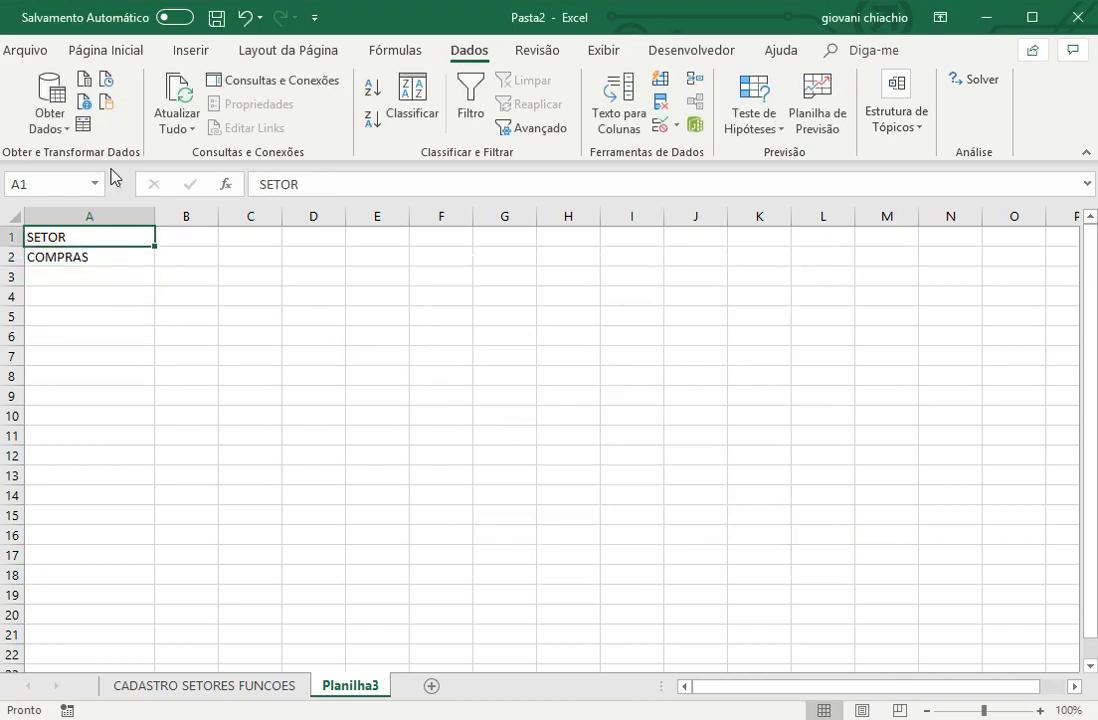
{"action": "left_click", "coordinate": [93, 49]}
{"action": "left_click", "coordinate": [145, 120]}
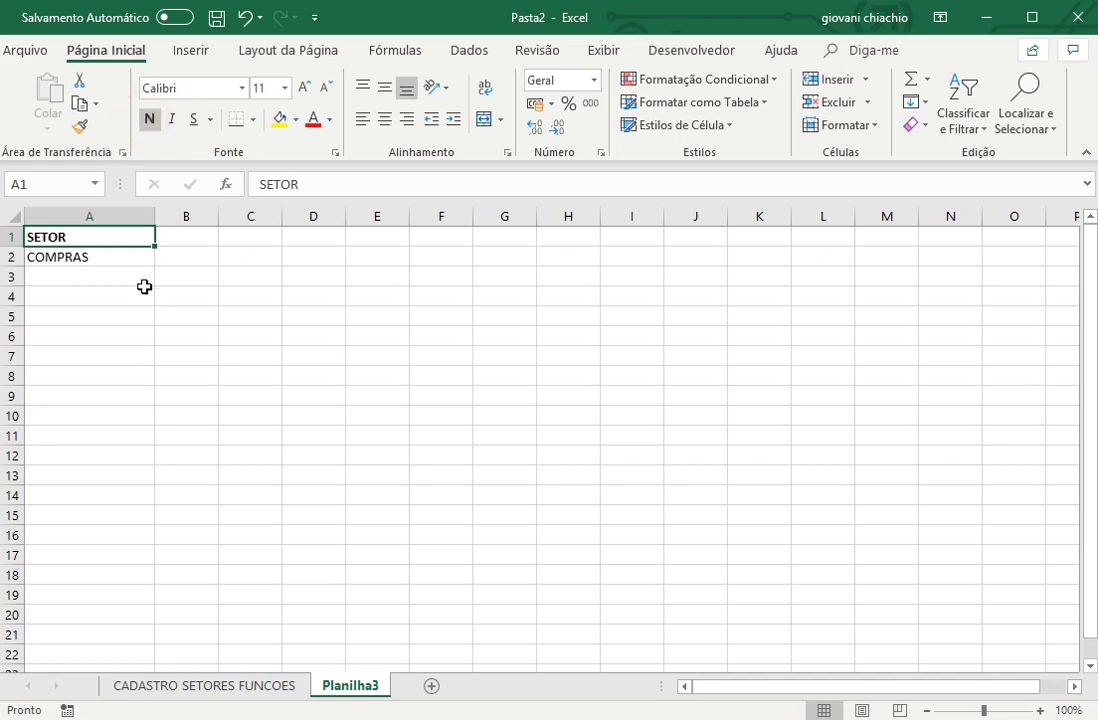
{"action": "left_click", "coordinate": [145, 292]}
Enter the heading FUNÇÕES in B1 and widen column B
{"action": "left_click", "coordinate": [184, 237]}
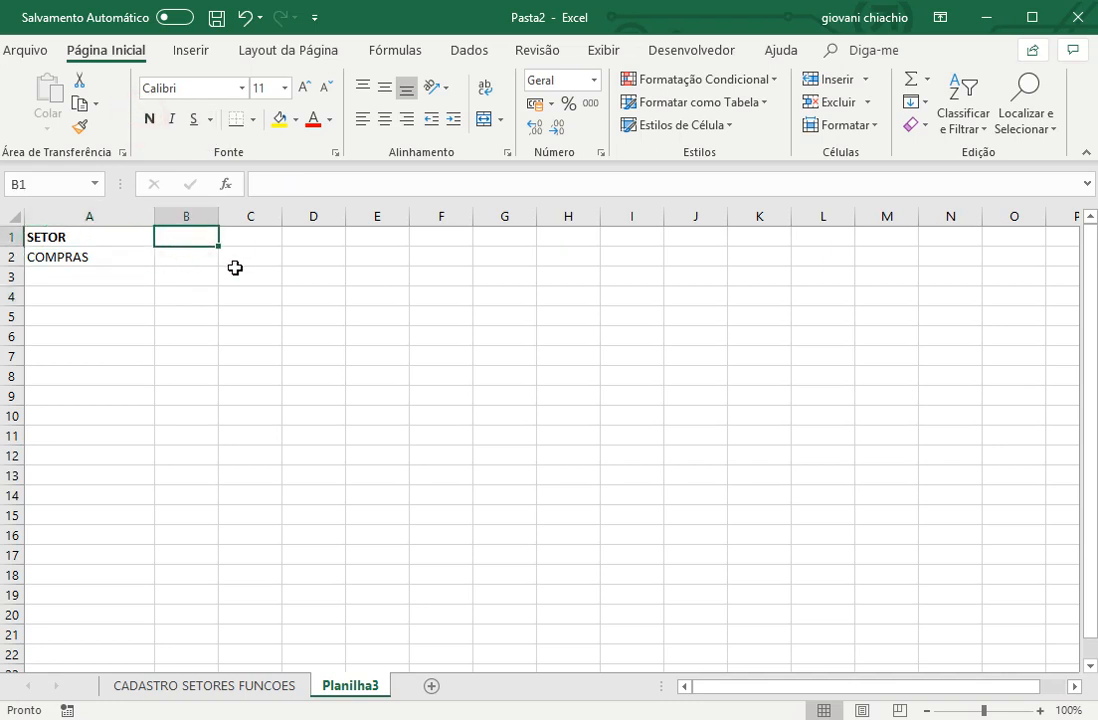
{"action": "type", "text": "FUNÇÕES"}
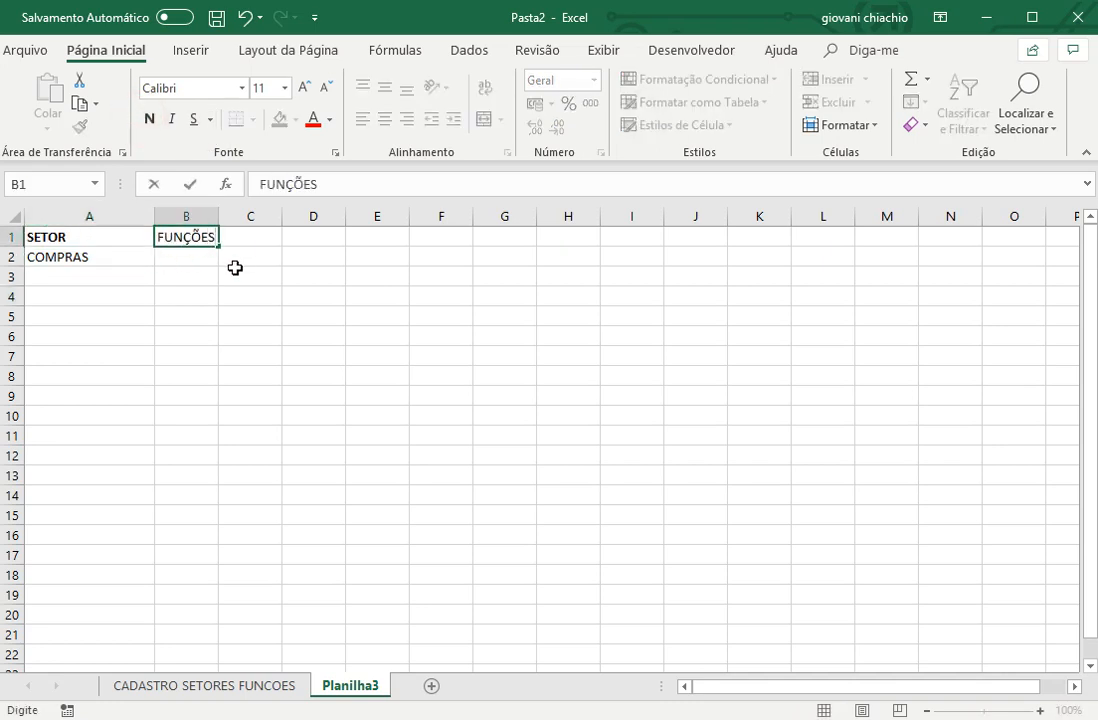
{"action": "key", "text": "Return"}
{"action": "left_click_drag", "start_coordinate": [223, 216], "coordinate": [303, 216]}
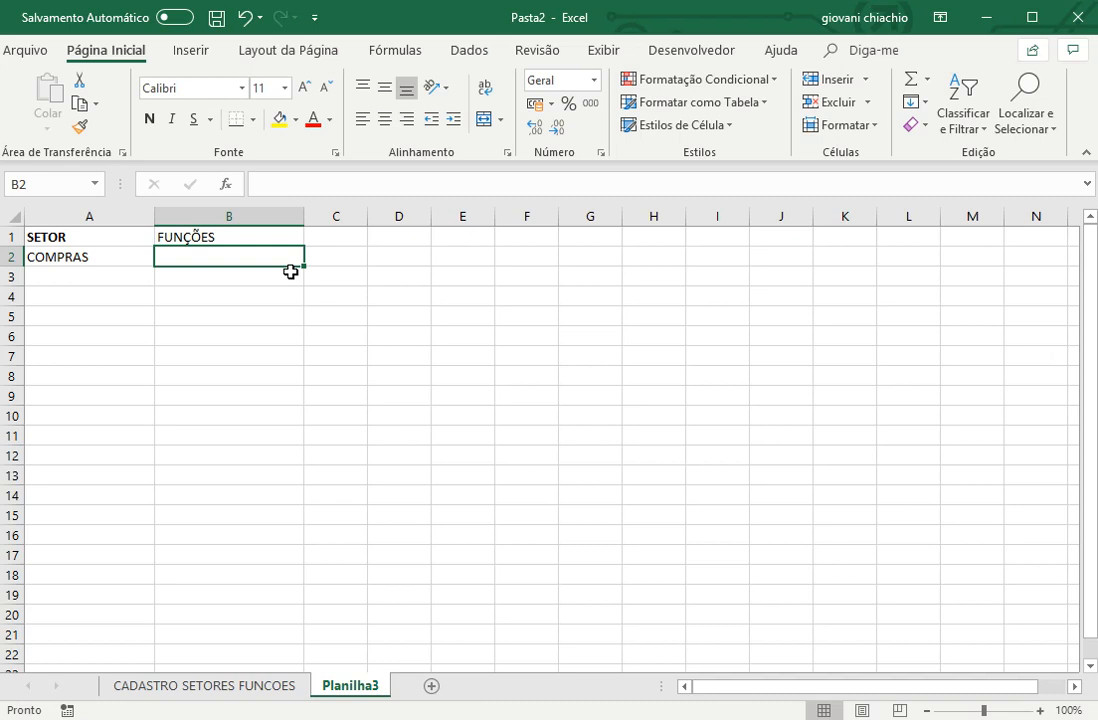
Review the cells covered by the named ranges ALMOXARIFADO, COMPRAS, CORTE, MONTAGEM and SOLDA on the CADASTRO SETORES FUNCOES sheet
{"action": "left_click", "coordinate": [290, 685]}
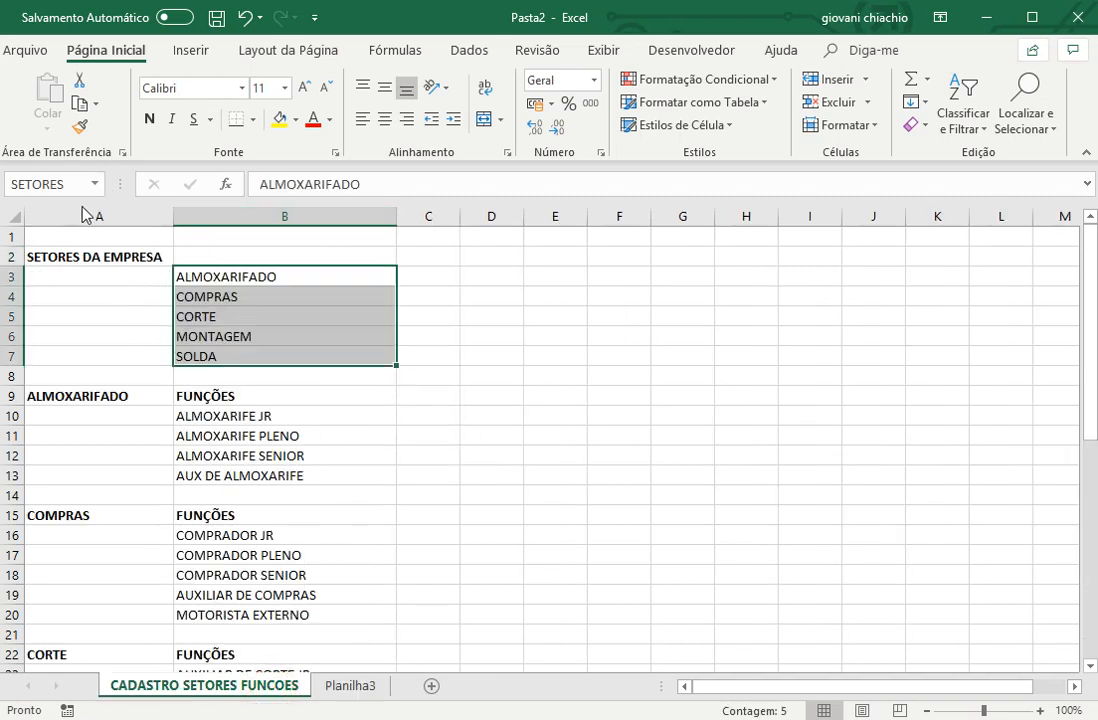
{"action": "scroll", "coordinate": [190, 330], "scroll_direction": "down", "scroll_amount": 1}
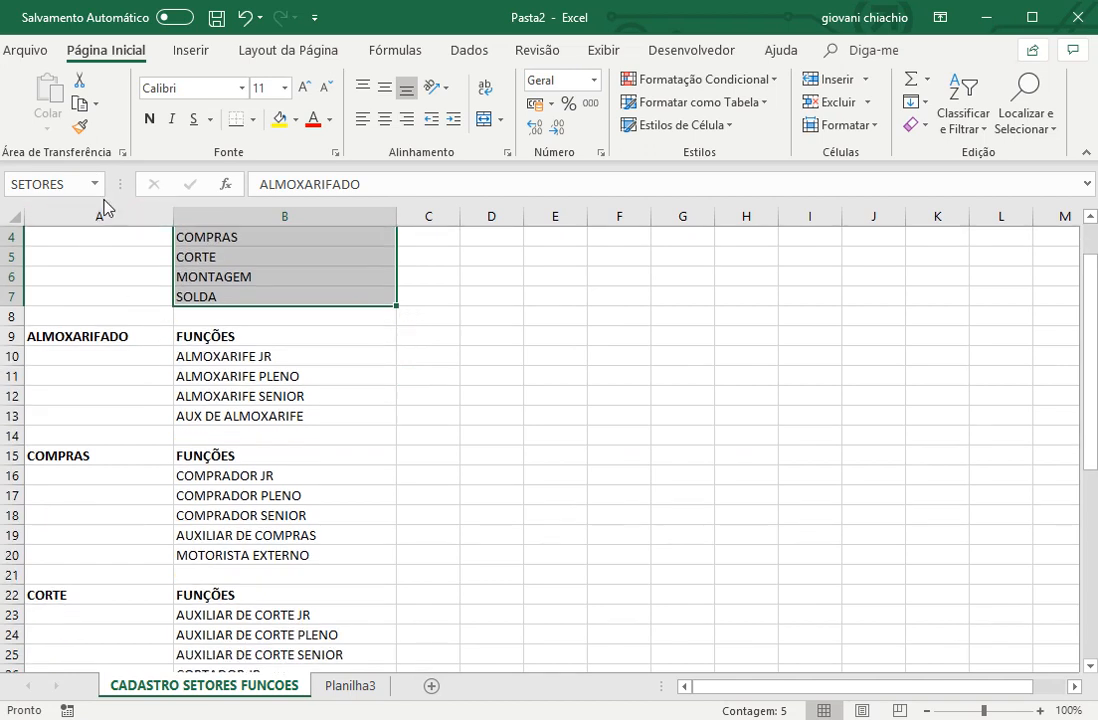
{"action": "left_click", "coordinate": [95, 184]}
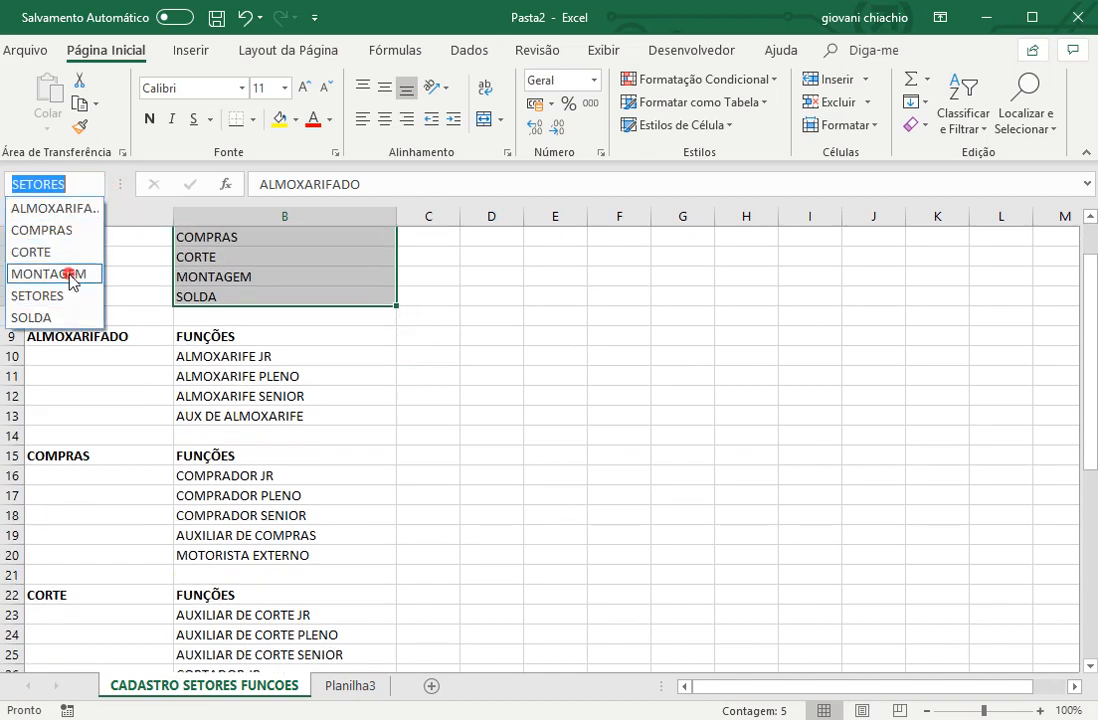
{"action": "left_click", "coordinate": [70, 211]}
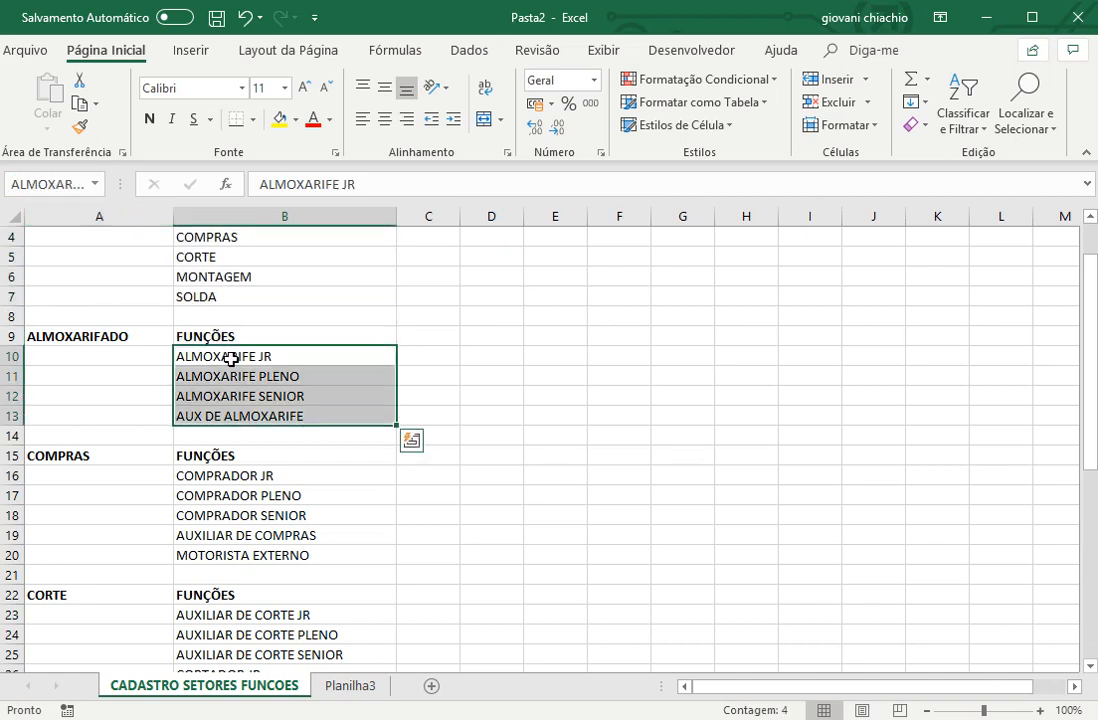
{"action": "left_click", "coordinate": [95, 184]}
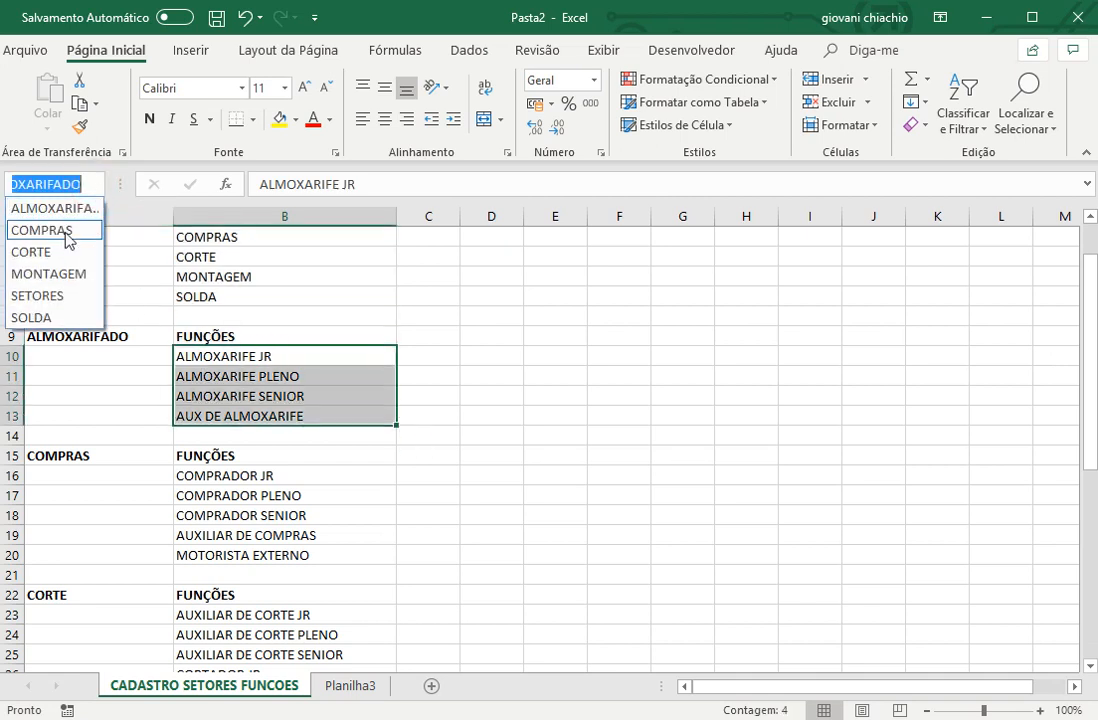
{"action": "left_click", "coordinate": [64, 229]}
{"action": "left_click", "coordinate": [95, 184]}
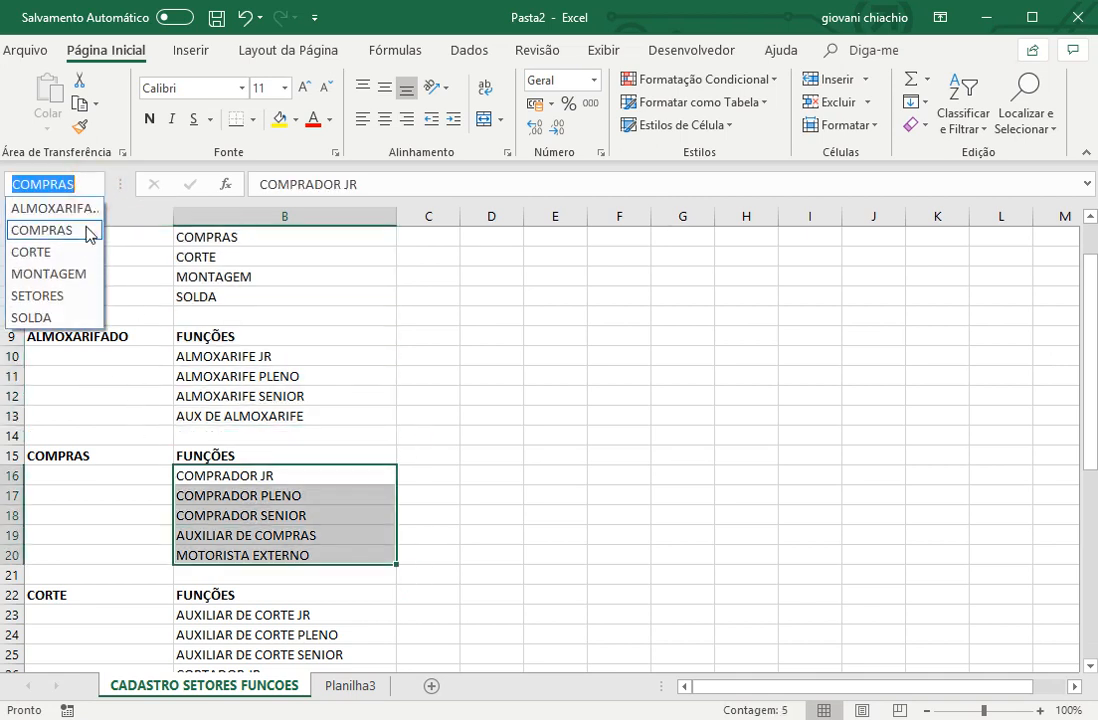
{"action": "left_click", "coordinate": [74, 252]}
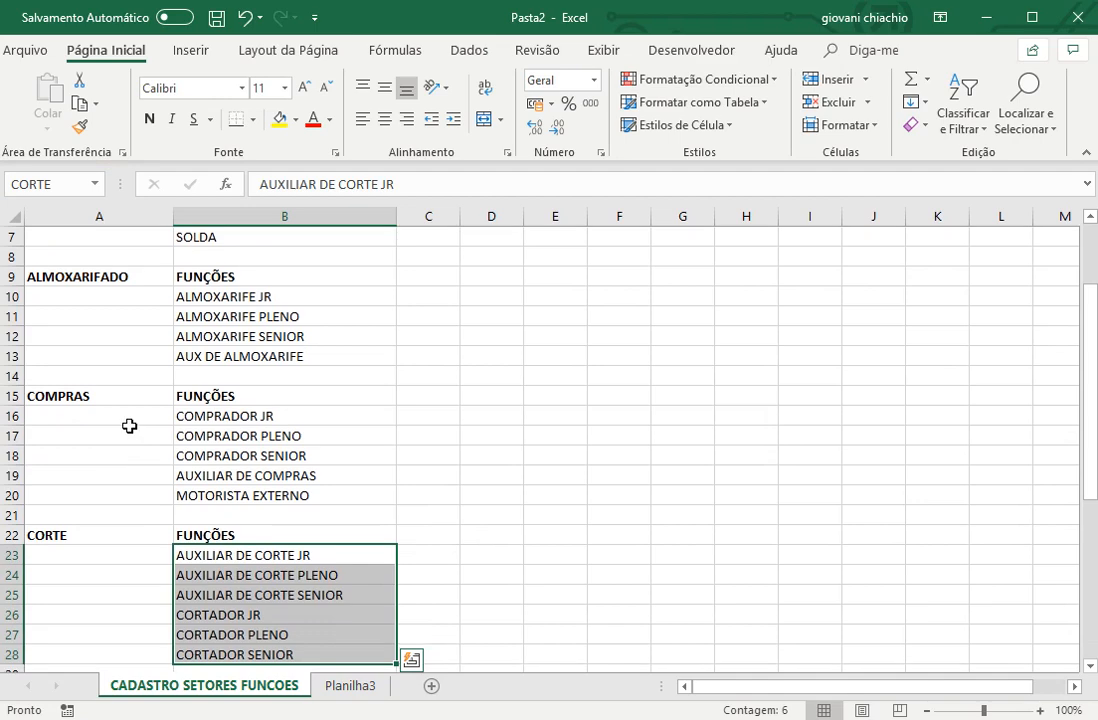
{"action": "left_click", "coordinate": [95, 184]}
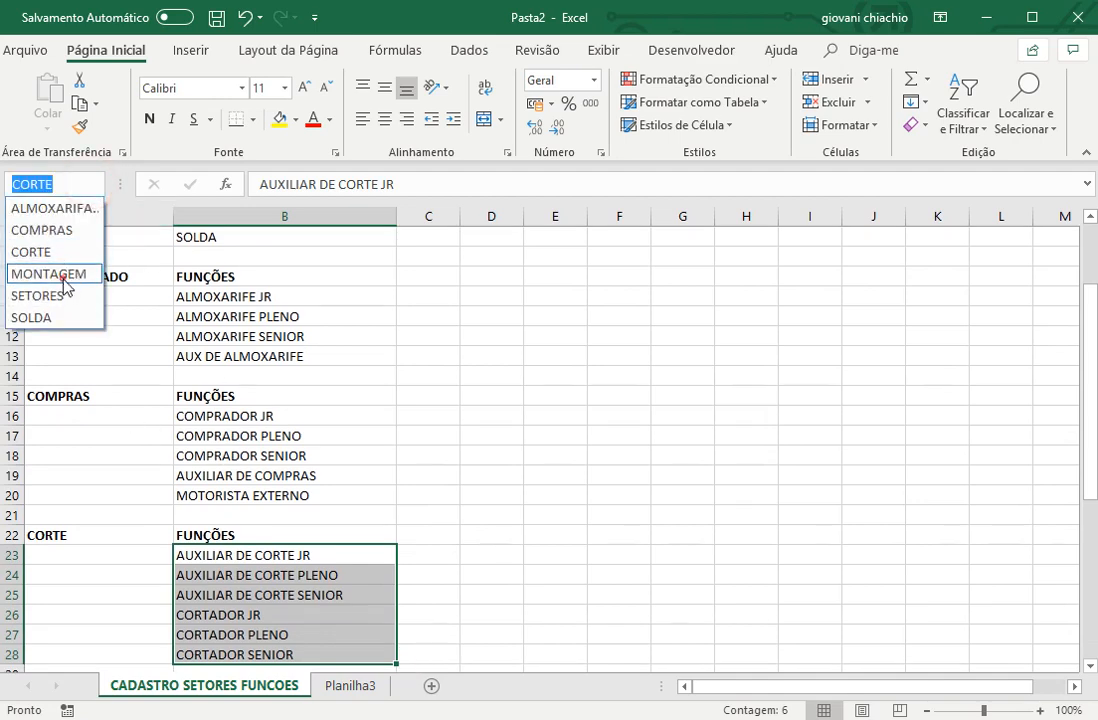
{"action": "left_click", "coordinate": [60, 274]}
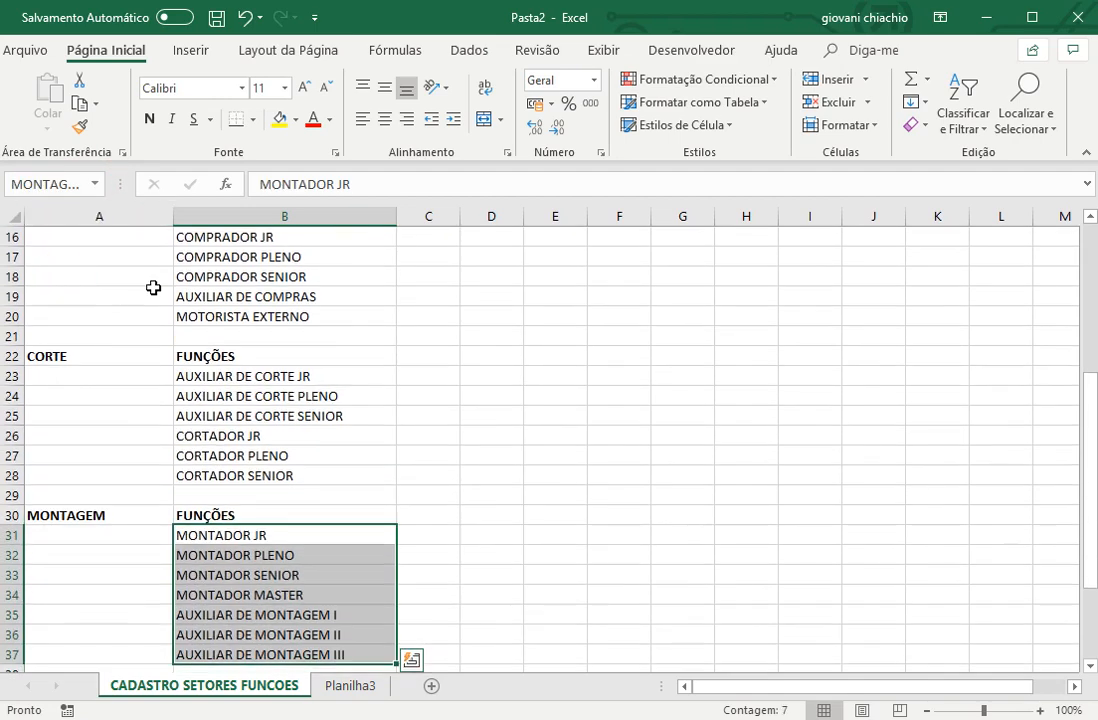
{"action": "left_click", "coordinate": [95, 184]}
{"action": "left_click", "coordinate": [60, 317]}
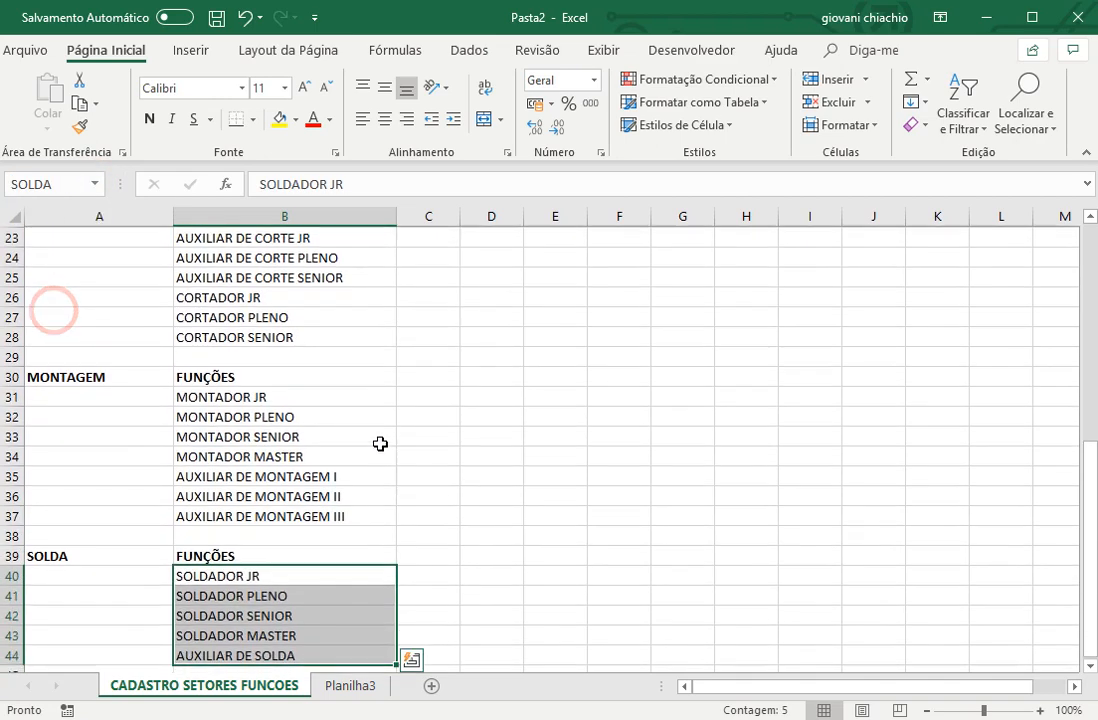
{"action": "scroll", "coordinate": [340, 513], "scroll_direction": "up", "scroll_amount": 9}
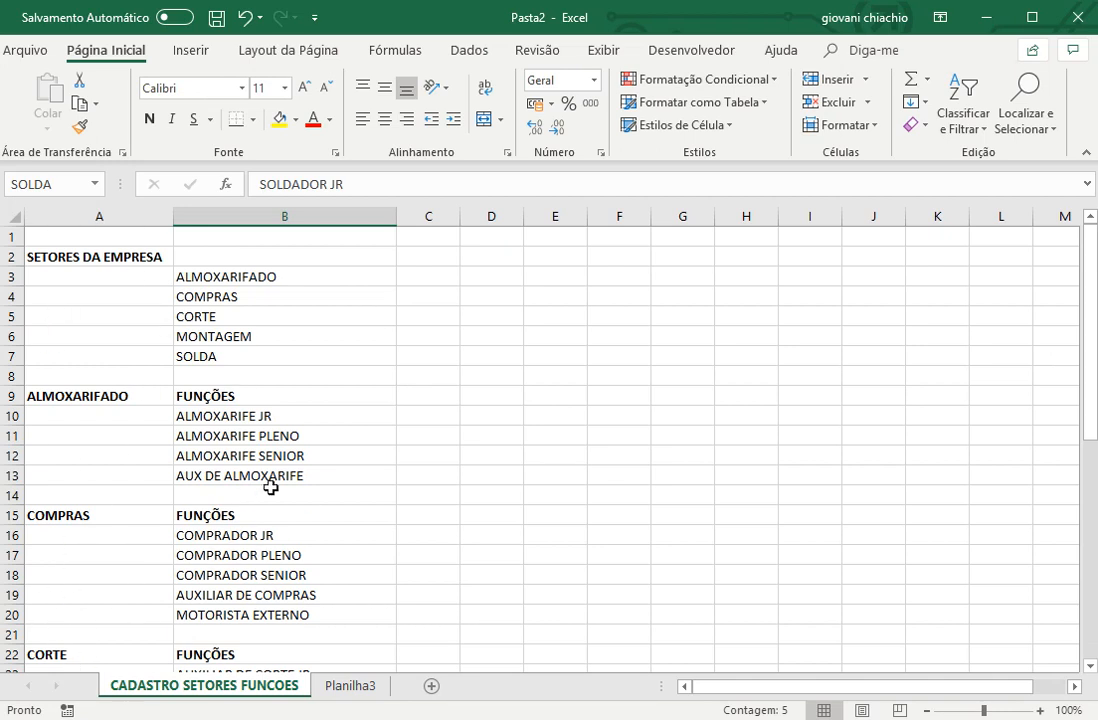
Return to the Planilha3 sheet and change the sector selected in A2 to MONTAGEM
{"action": "left_click", "coordinate": [343, 690]}
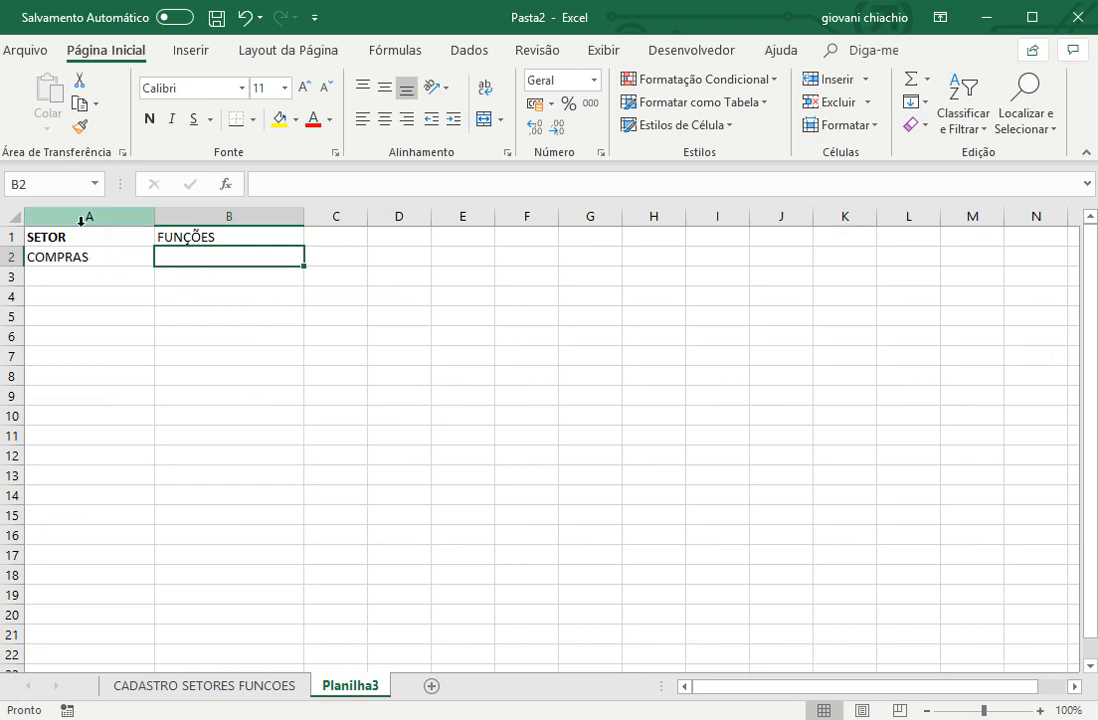
{"action": "left_click", "coordinate": [60, 258]}
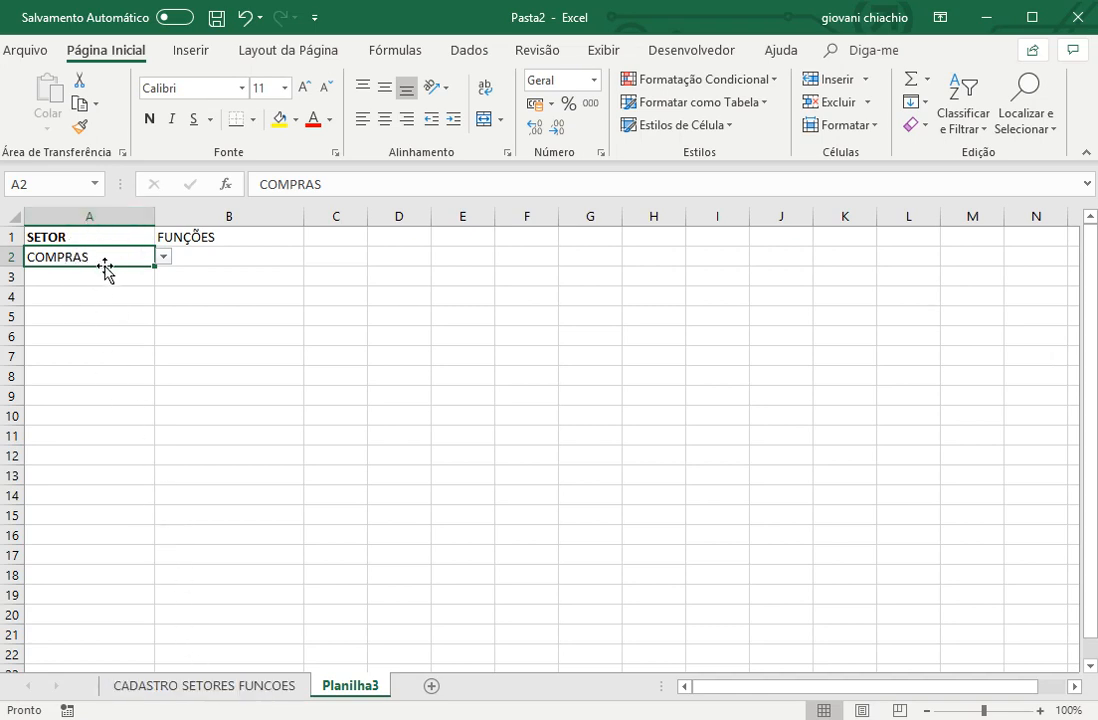
{"action": "left_click", "coordinate": [163, 257]}
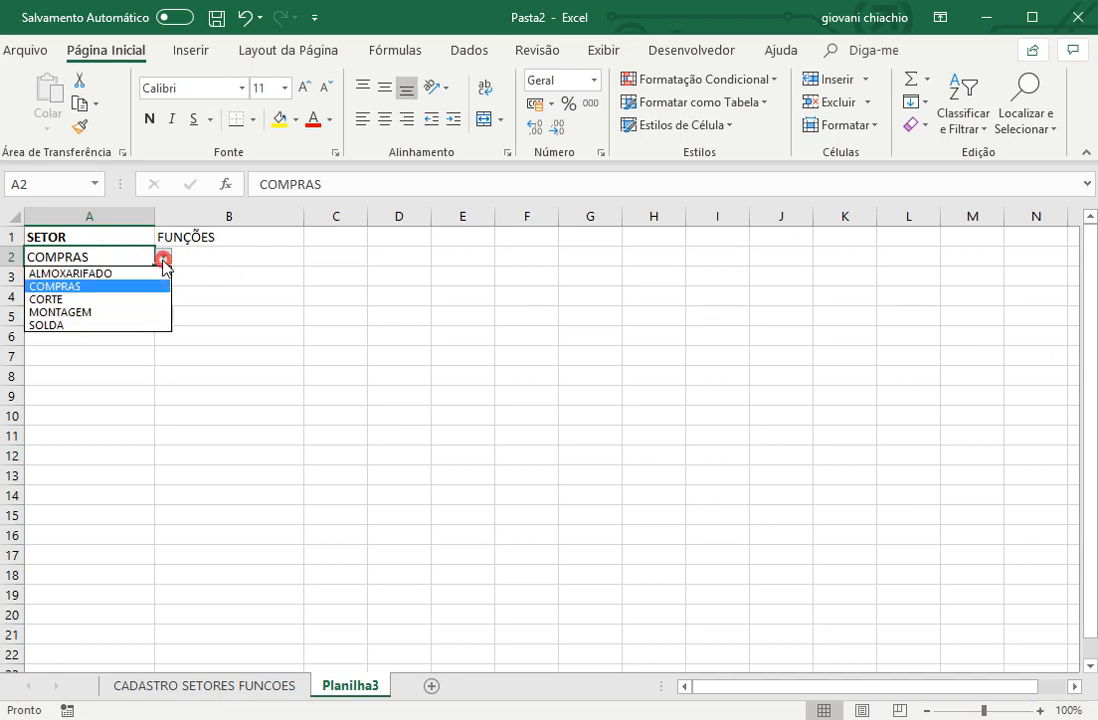
{"action": "left_click", "coordinate": [111, 313]}
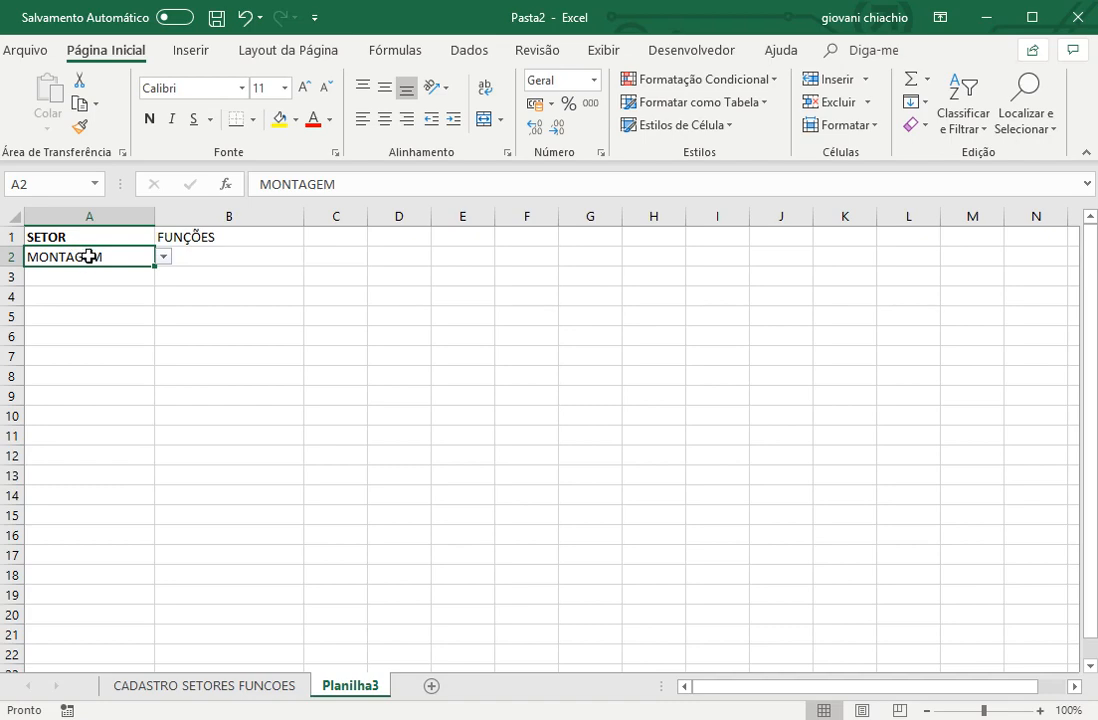
Restrict cell B2 to a validation list whose source is =INDIRETO($A$2)
{"action": "left_click", "coordinate": [218, 255]}
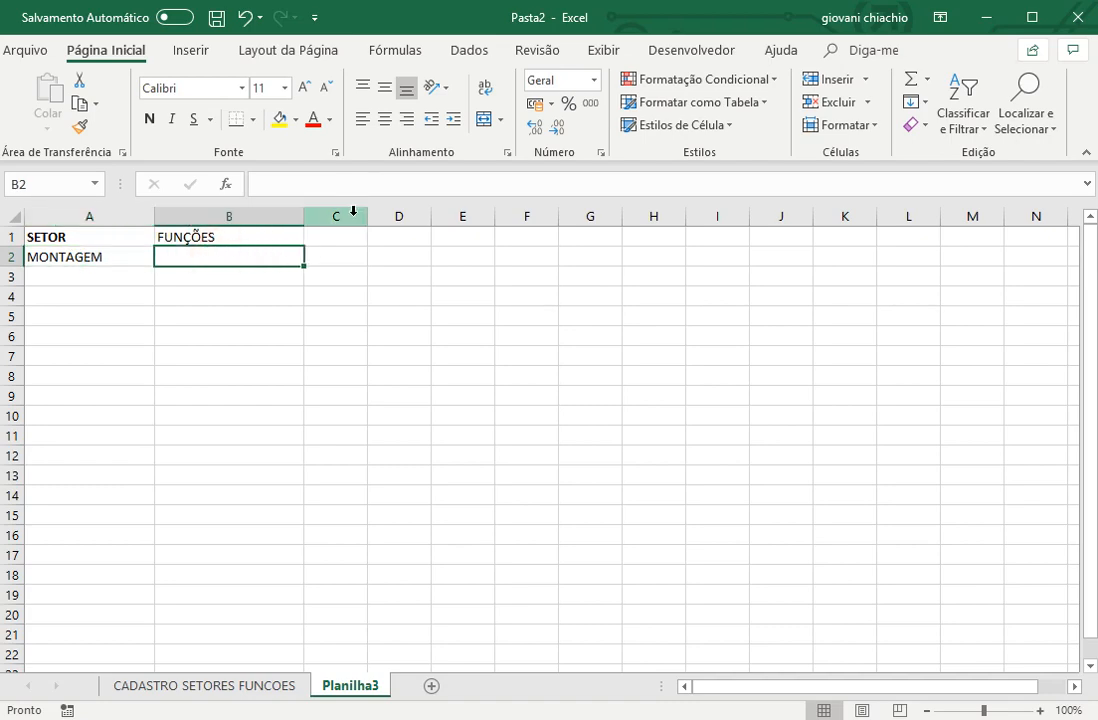
{"action": "left_click", "coordinate": [455, 50]}
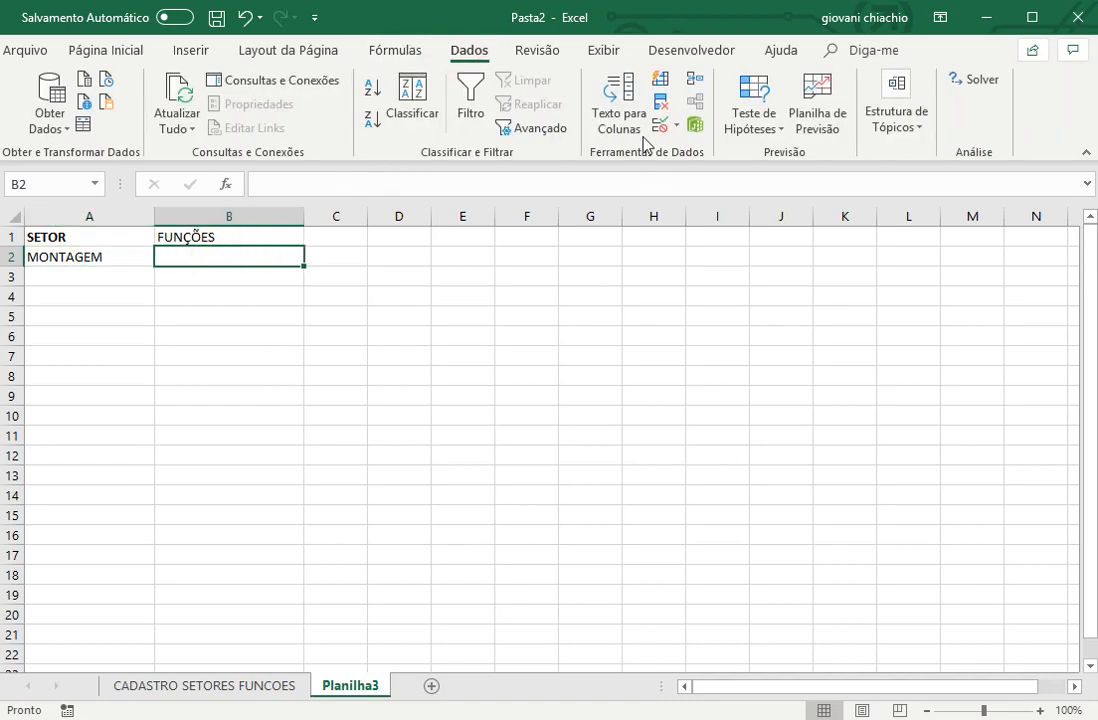
{"action": "left_click", "coordinate": [658, 126]}
{"action": "left_click", "coordinate": [524, 372]}
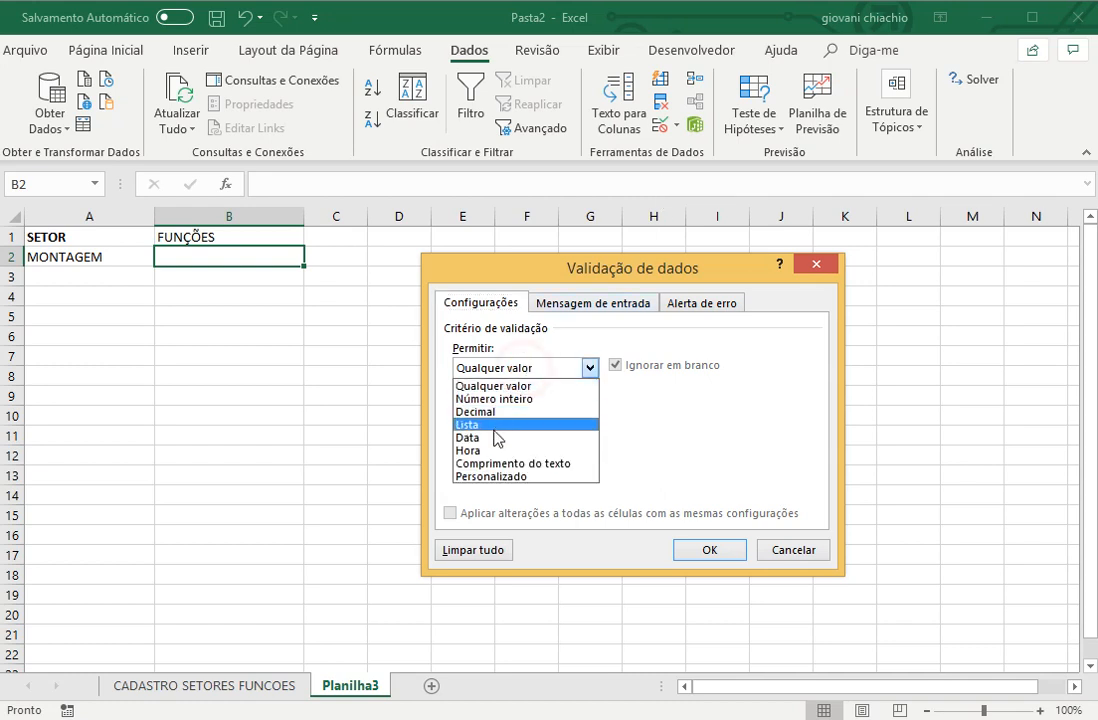
{"action": "left_click", "coordinate": [497, 428]}
{"action": "left_click", "coordinate": [503, 447]}
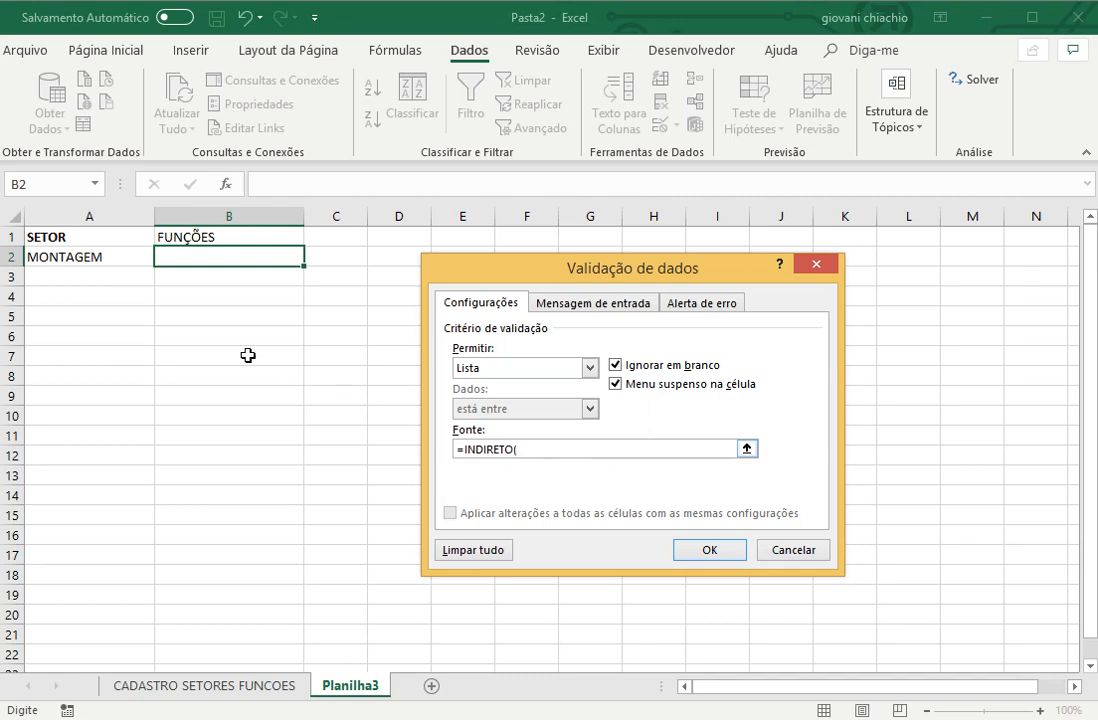
{"action": "left_click", "coordinate": [68, 253]}
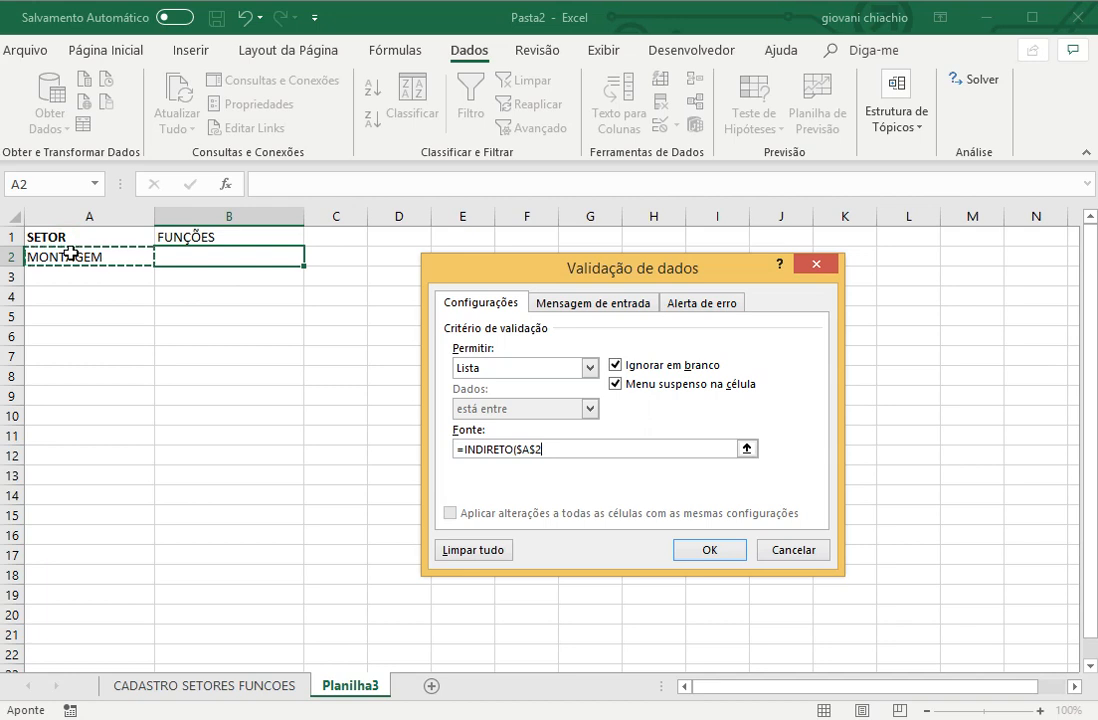
{"action": "type", "text": ")"}
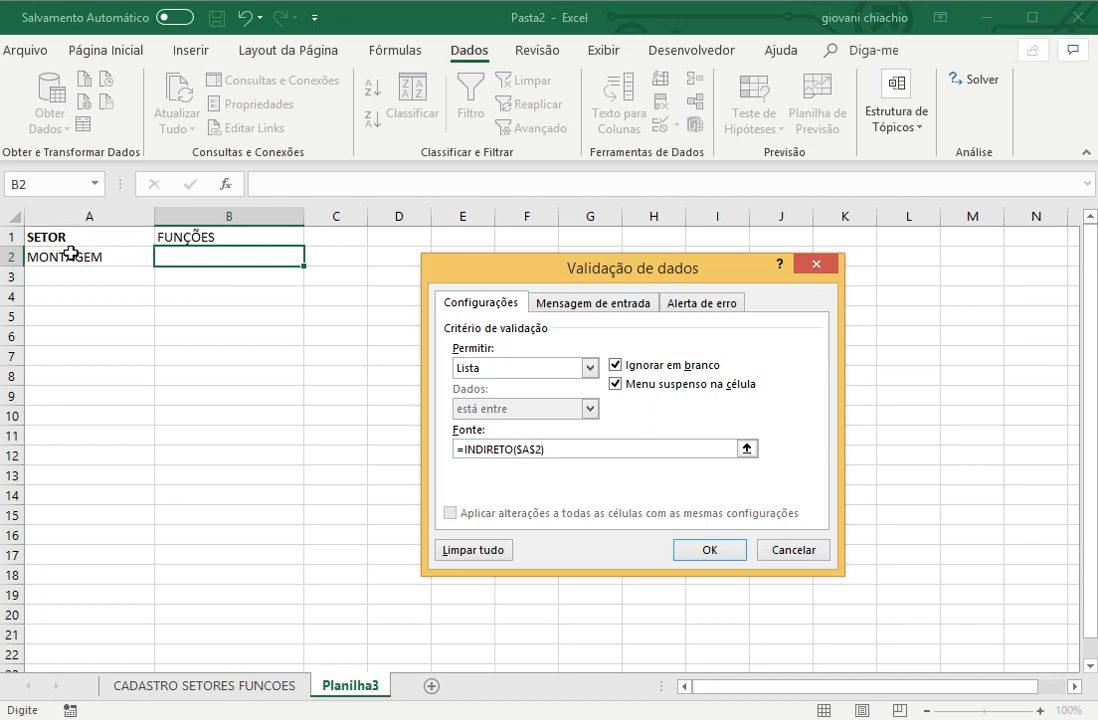
{"action": "key", "text": "Return"}
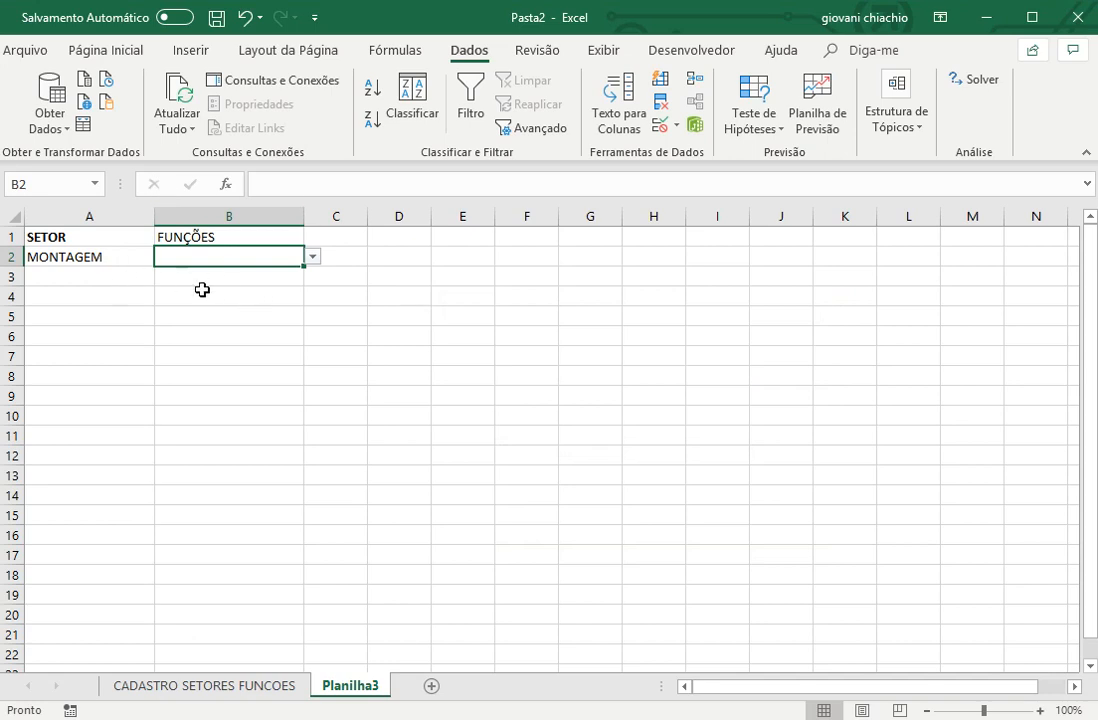
Check the functions offered in B2 for MONTAGEM, and again with the sector in A2 set to COMPRAS
{"action": "left_click", "coordinate": [312, 257]}
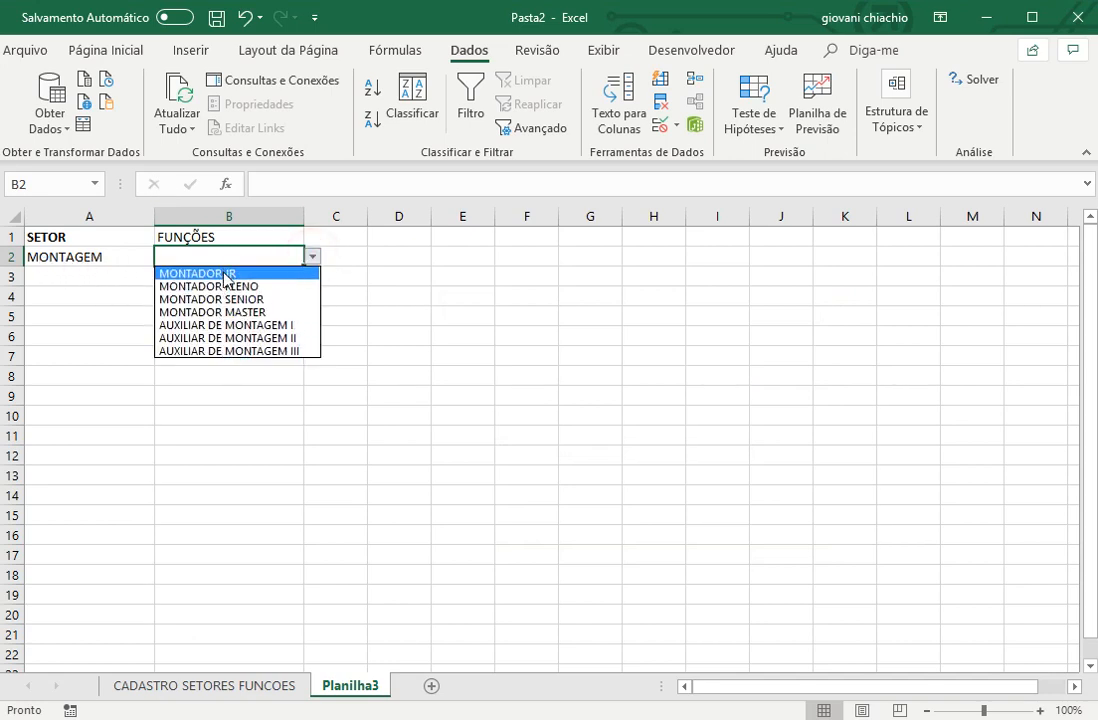
{"action": "left_click", "coordinate": [105, 254]}
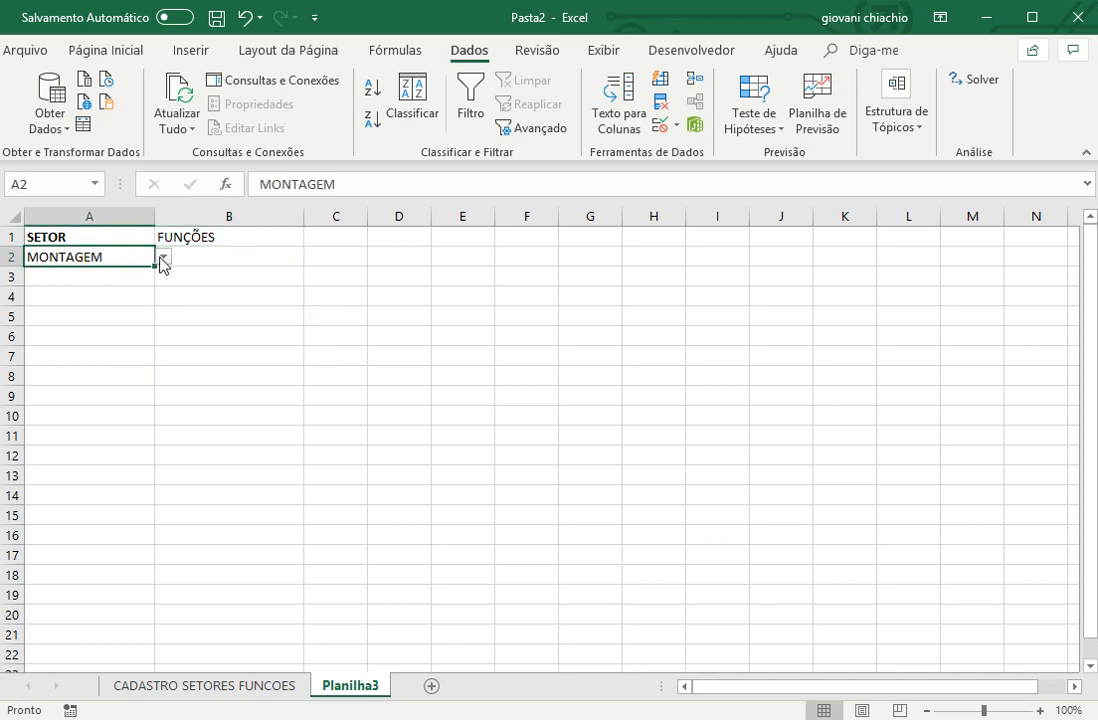
{"action": "left_click", "coordinate": [163, 257]}
{"action": "left_click", "coordinate": [145, 287]}
{"action": "left_click", "coordinate": [218, 256]}
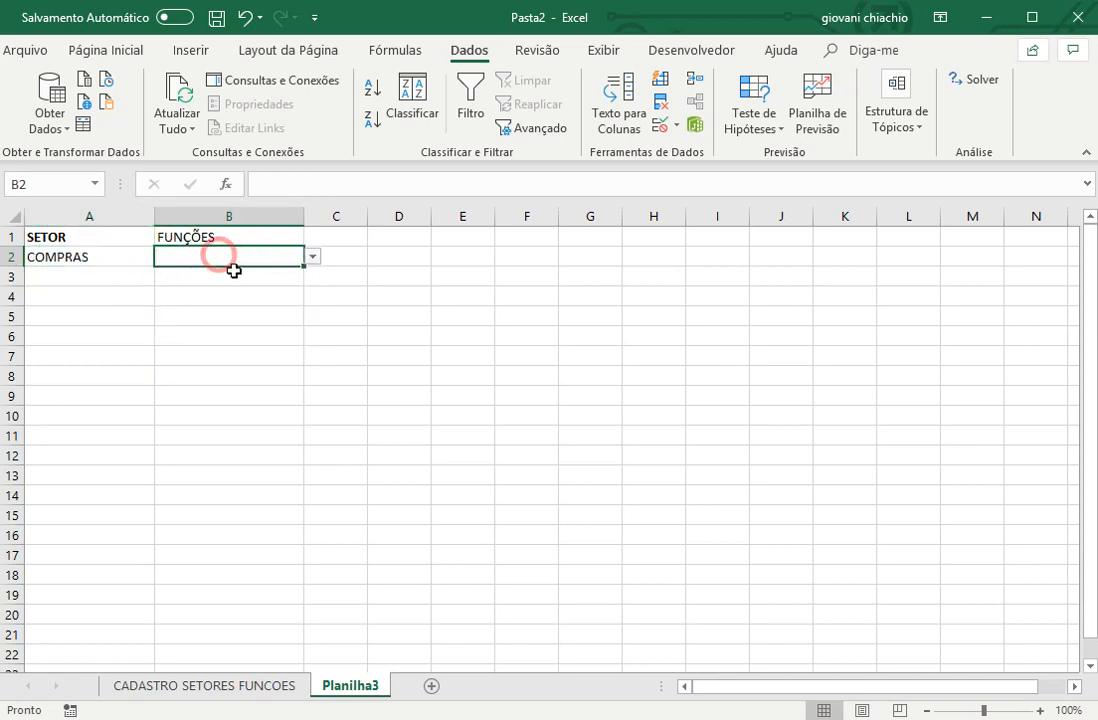
{"action": "left_click", "coordinate": [312, 257]}
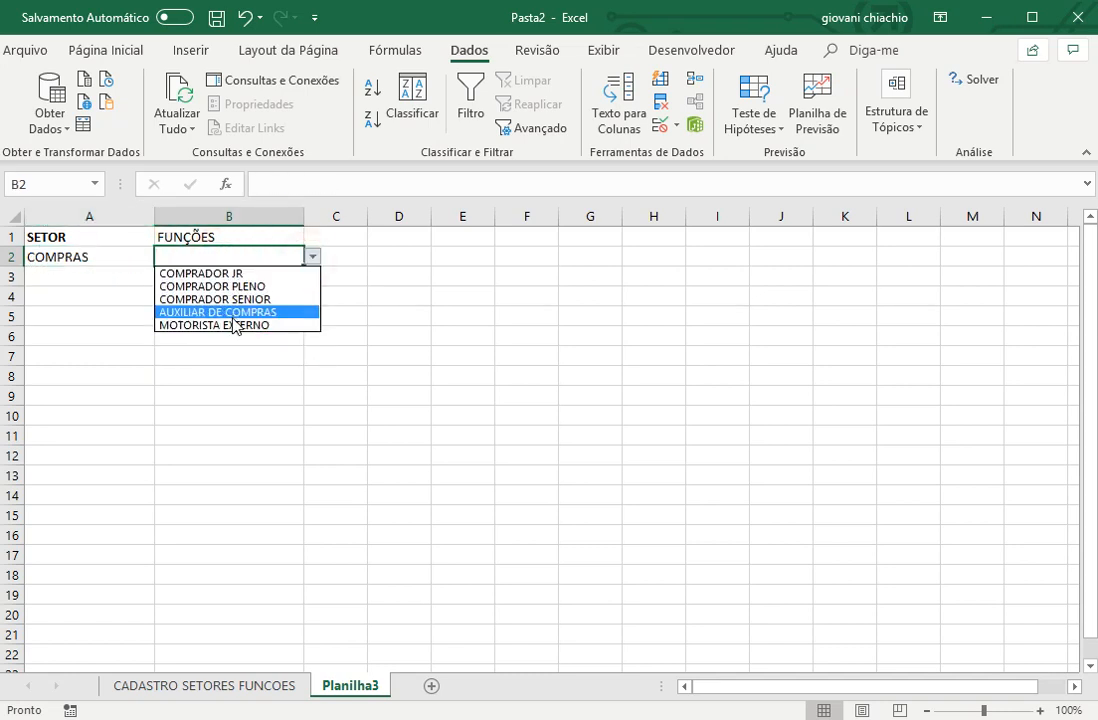
Change the sector in A2 to ALMOXARIFADO and choose ALMOXARIFE PLENO as the function in B2
{"action": "left_click", "coordinate": [121, 257]}
{"action": "left_click", "coordinate": [118, 255]}
{"action": "left_click", "coordinate": [163, 257]}
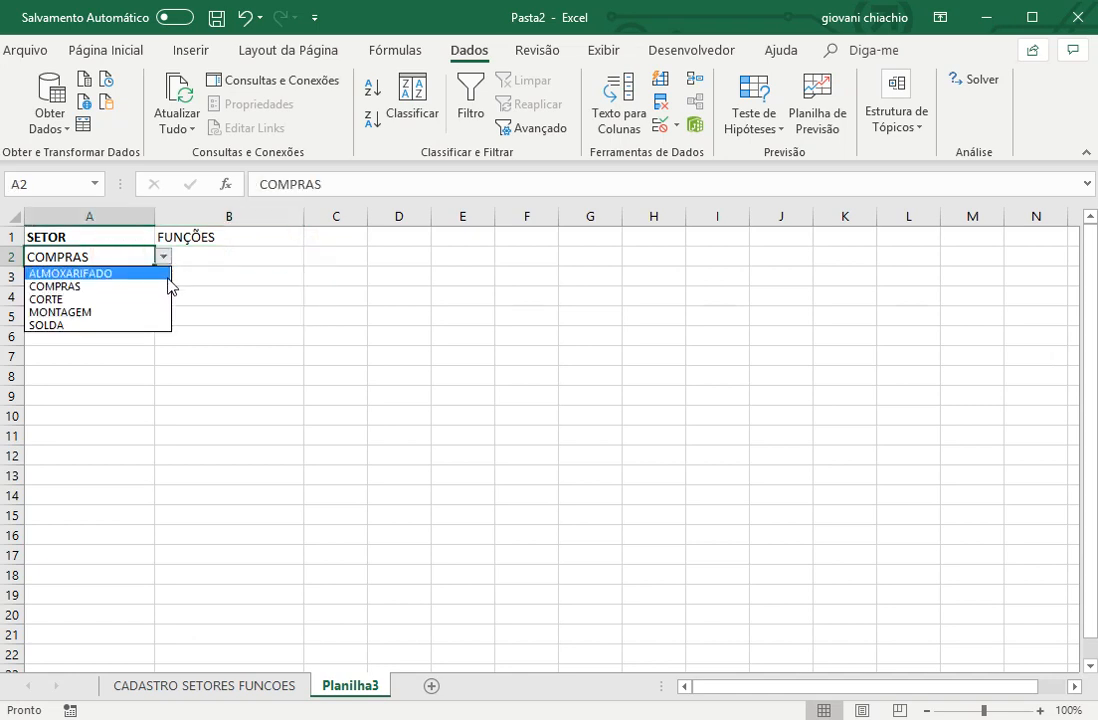
{"action": "left_click", "coordinate": [142, 273]}
{"action": "left_click", "coordinate": [282, 256]}
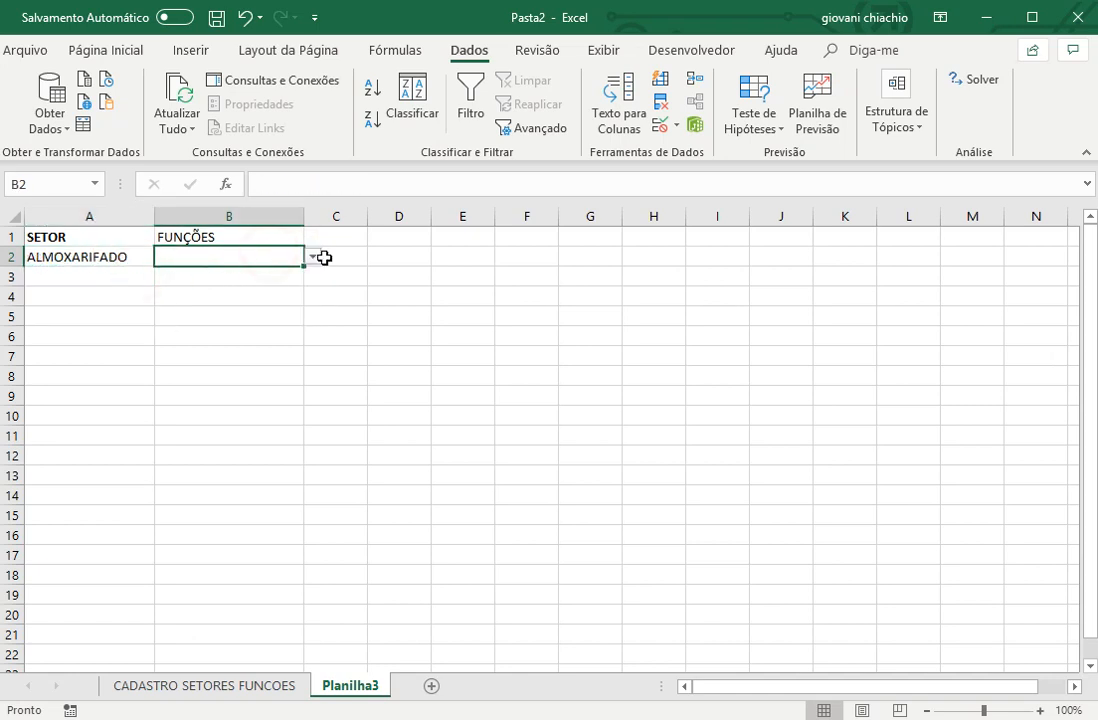
{"action": "left_click", "coordinate": [312, 257]}
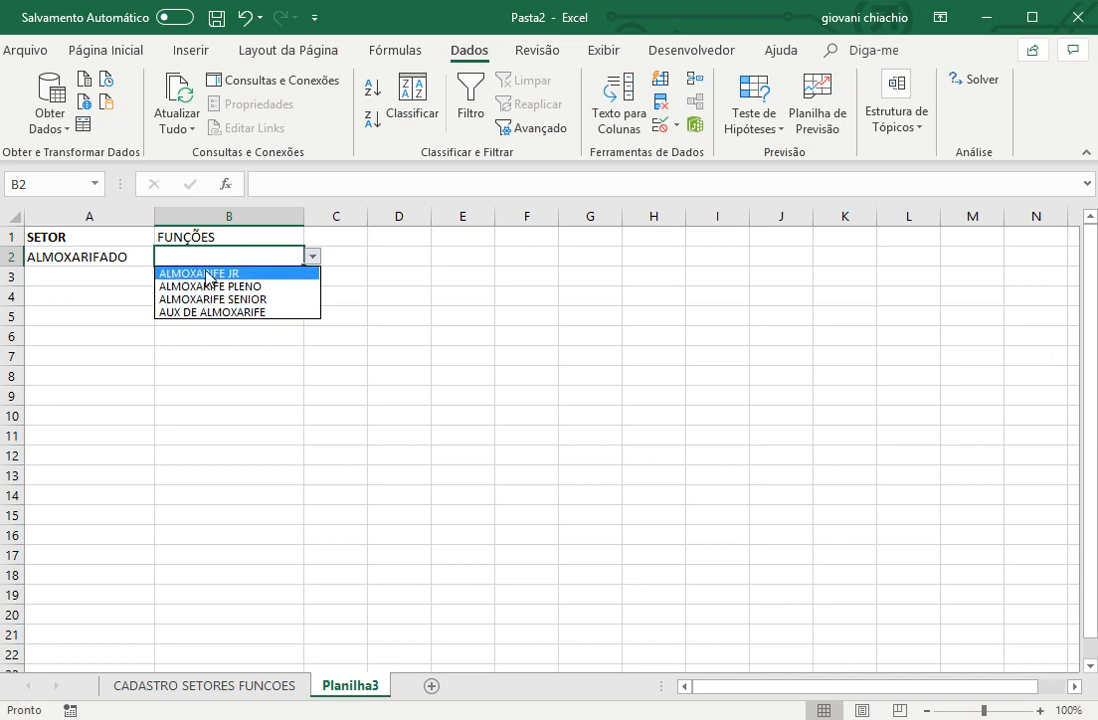
{"action": "key", "text": "Escape"}
{"action": "left_click", "coordinate": [312, 257]}
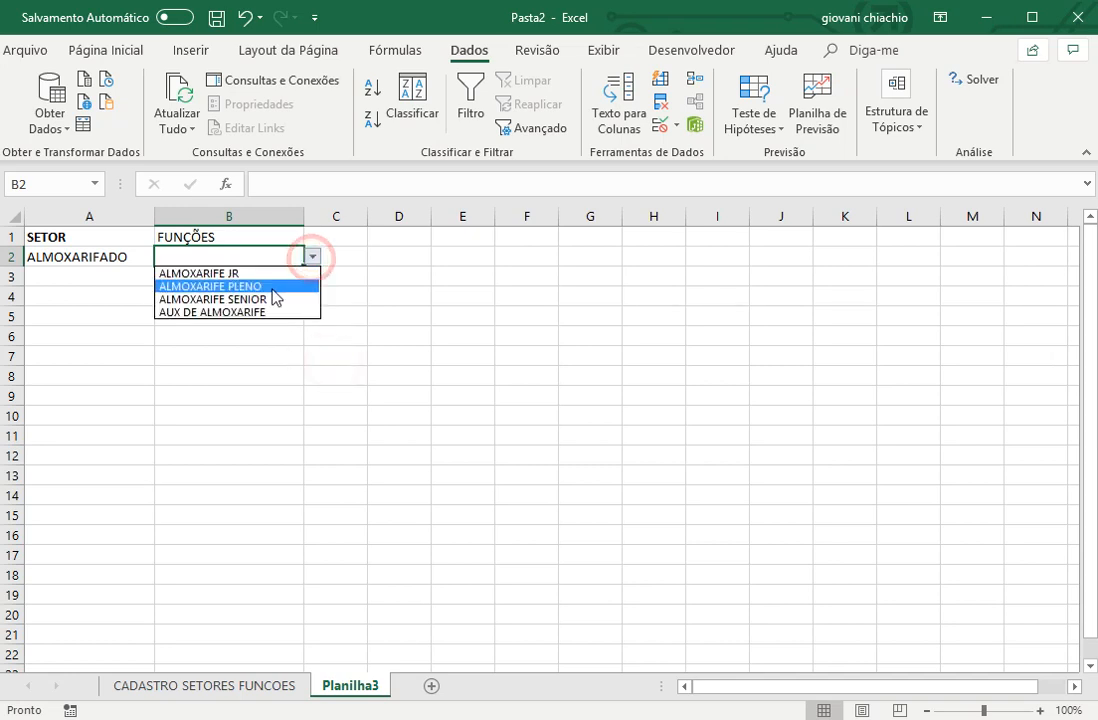
{"action": "left_click", "coordinate": [280, 284]}
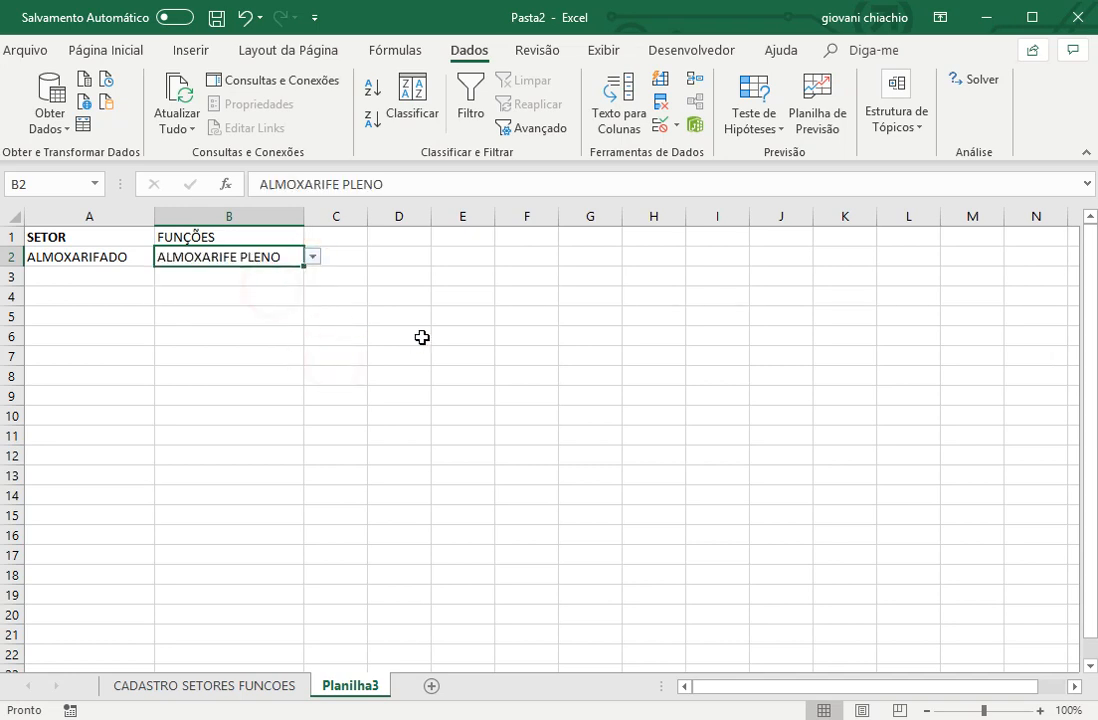
Make the FUNÇÕES heading in B1 bold
{"action": "left_click", "coordinate": [230, 236]}
{"action": "left_click", "coordinate": [90, 50]}
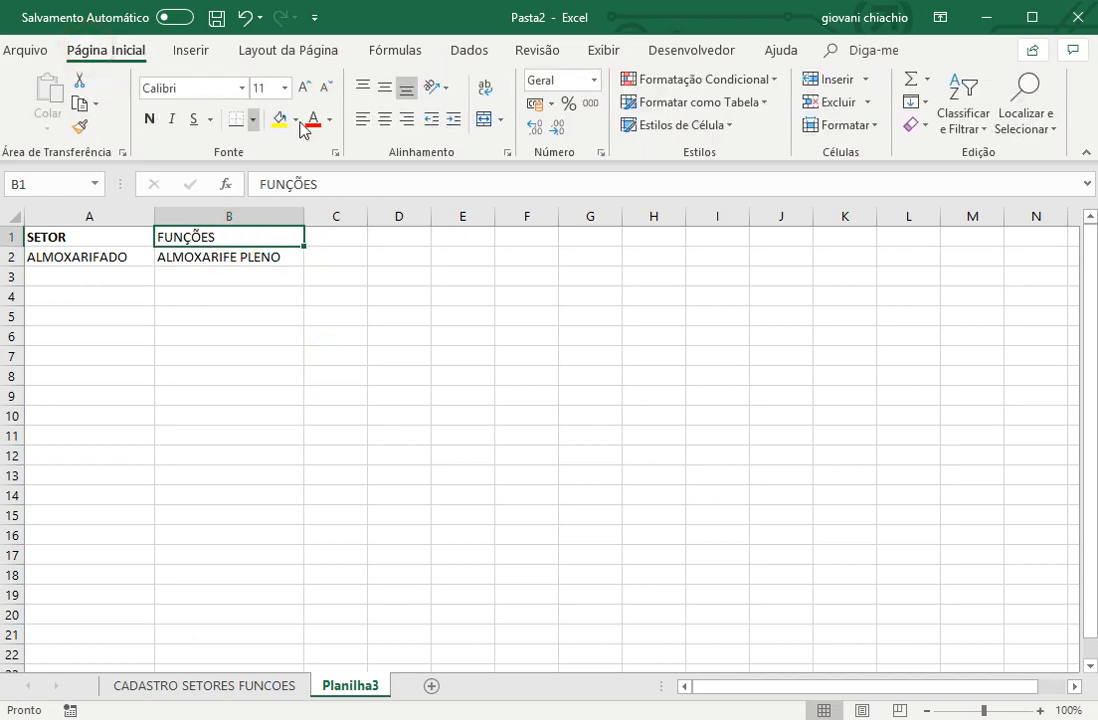
{"action": "left_click", "coordinate": [148, 119]}
{"action": "left_click", "coordinate": [350, 337]}
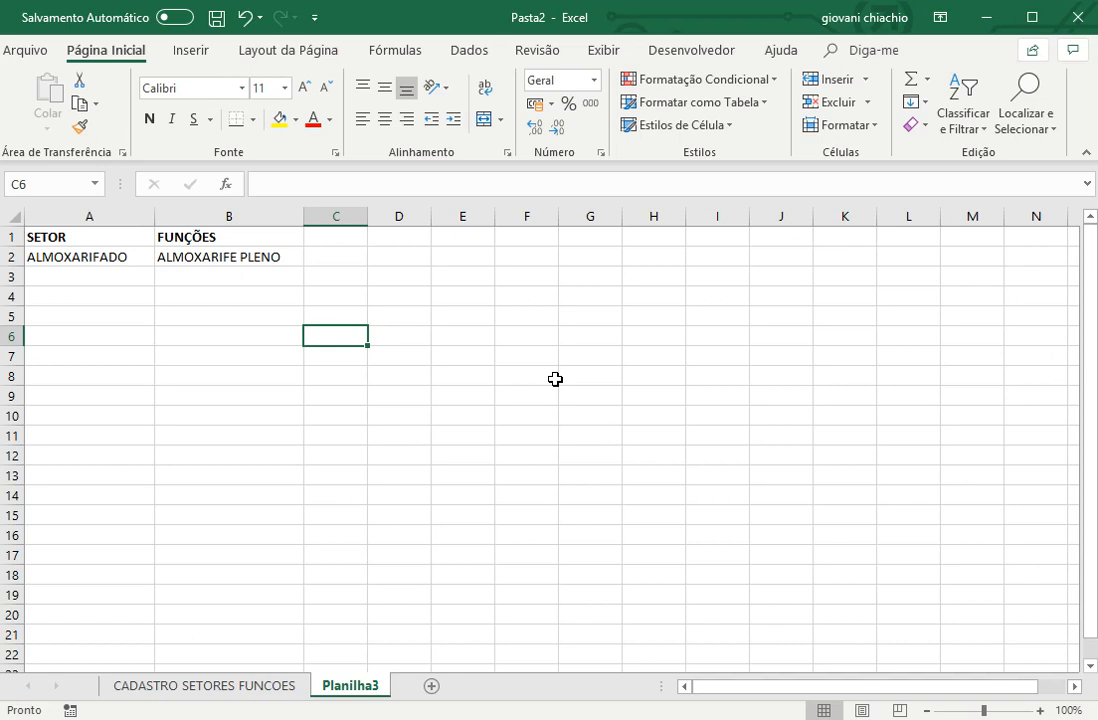
On the CADASTRO SETORES FUNCOES sheet, enter the abbreviation ALMOX in C9 beside the ALMOXARIFADO functions heading
{"action": "left_click", "coordinate": [242, 688]}
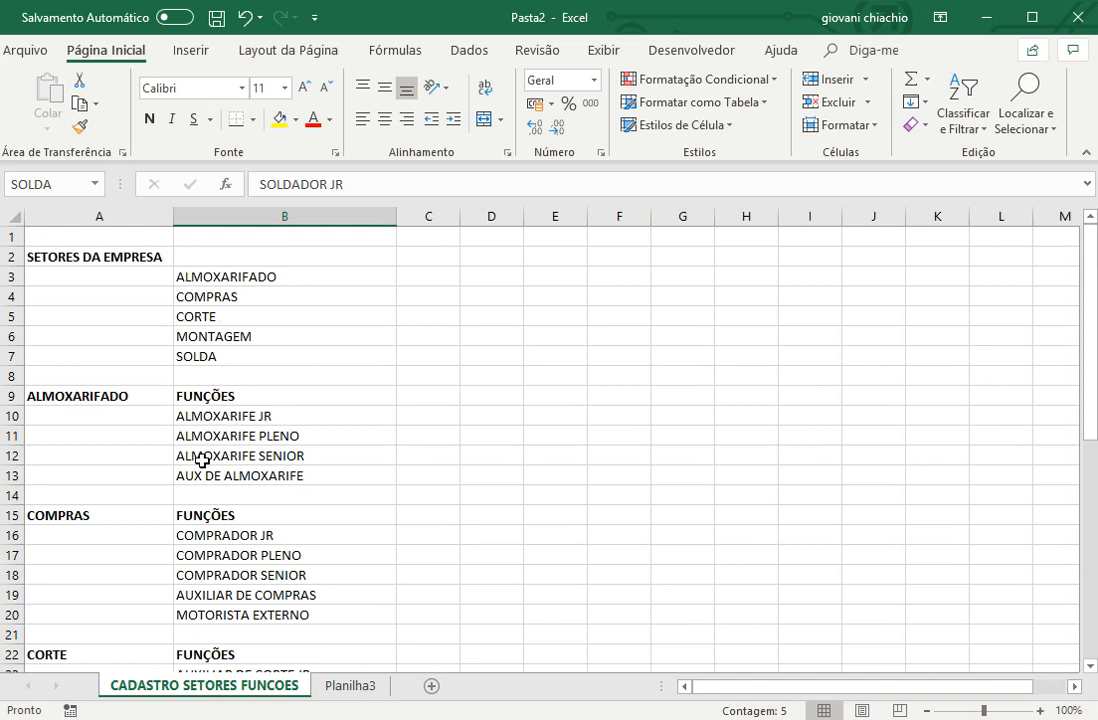
{"action": "left_click_drag", "start_coordinate": [220, 417], "coordinate": [225, 485]}
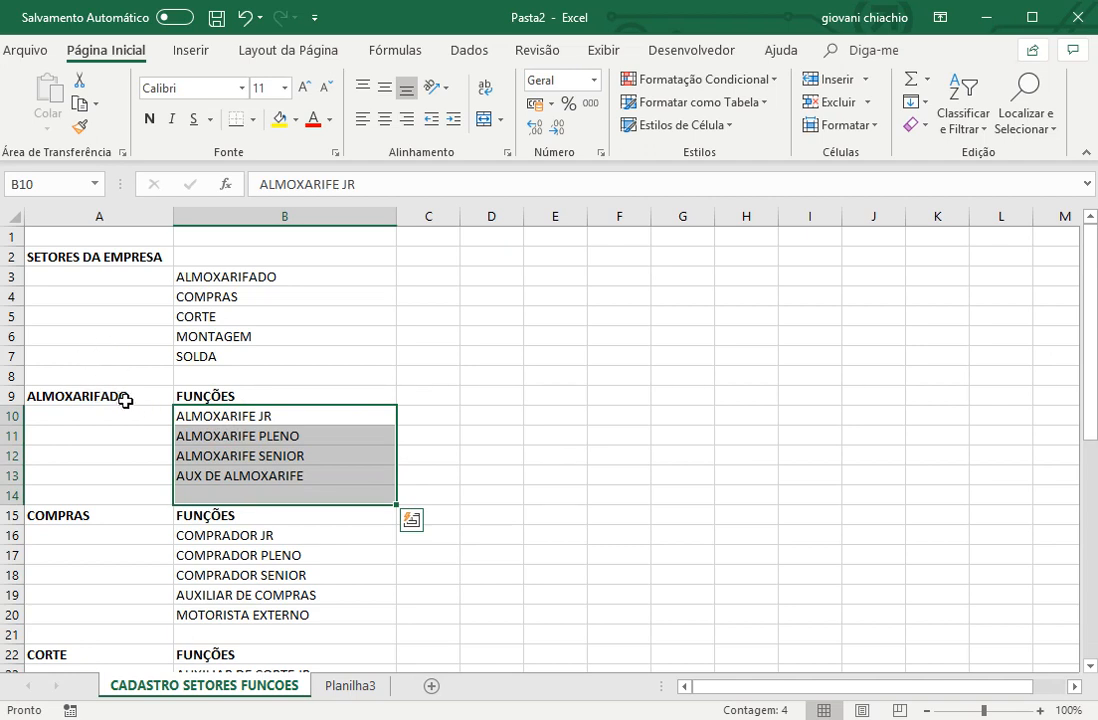
{"action": "left_click", "coordinate": [437, 405]}
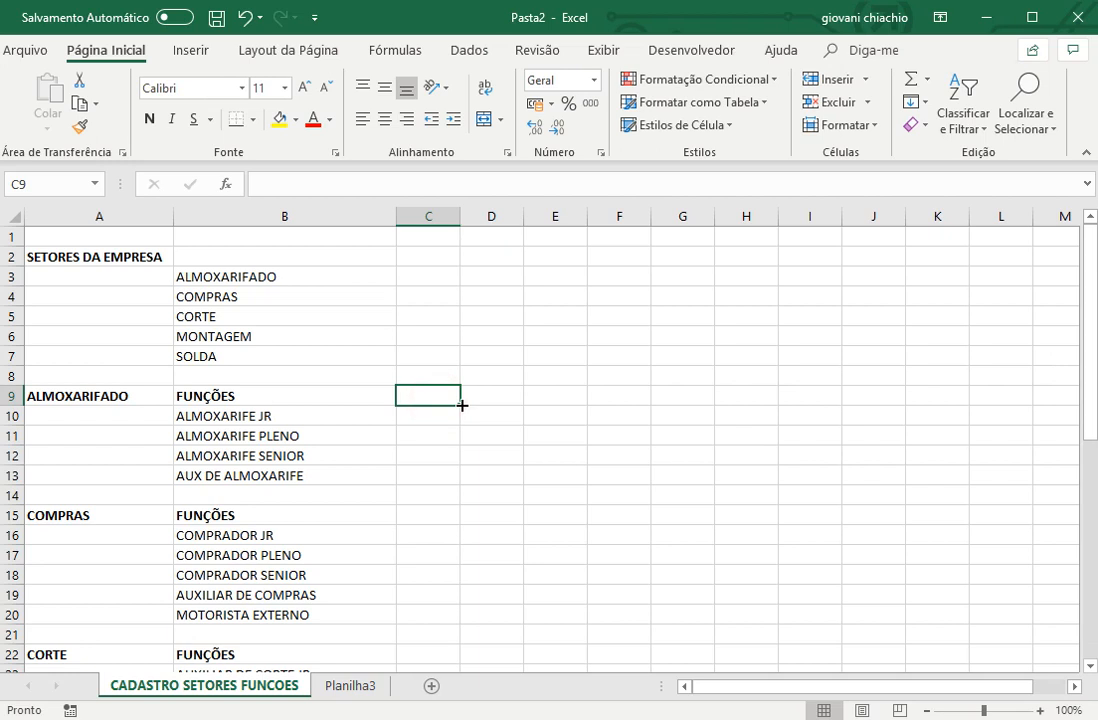
{"action": "type", "text": "ALMO"}
{"action": "key", "text": "Return"}
{"action": "key", "text": "Return"}
{"action": "key", "text": "Return"}
{"action": "key", "text": "Return"}
{"action": "key", "text": "Return"}
{"action": "key", "text": "Return"}
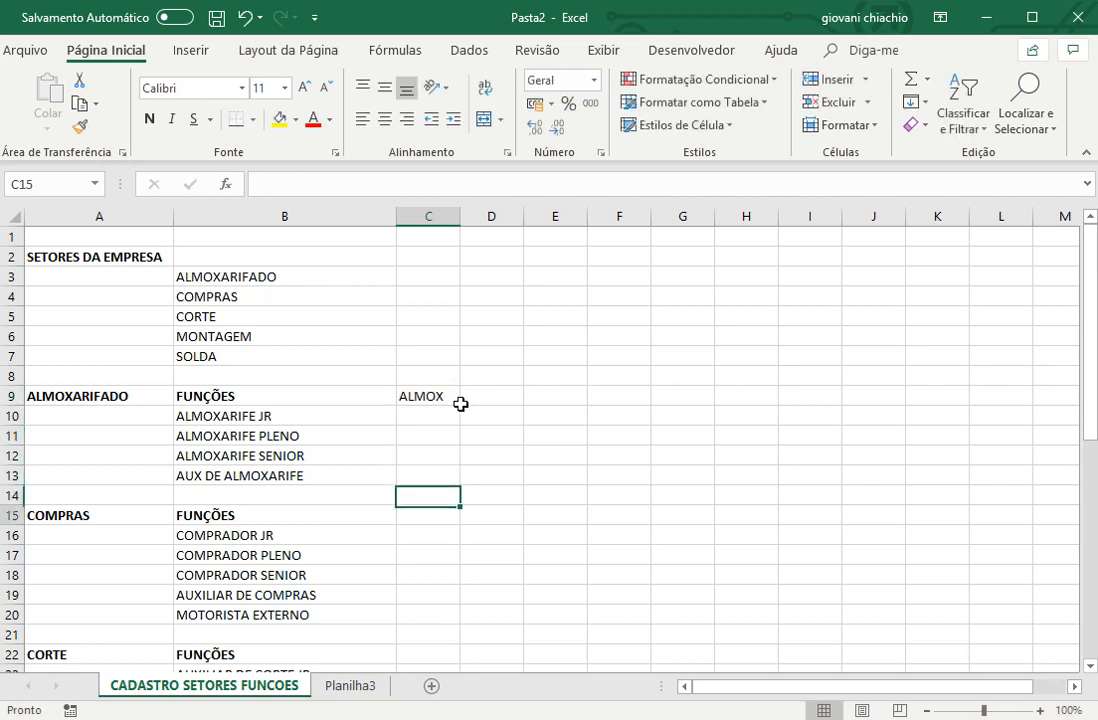
Enter the abbreviations SUPR in C15 for COMPRAS and CORT in C22 for CORTE
{"action": "type", "text": "SUPR"}
{"action": "key", "text": "Return"}
{"action": "key", "text": "Return"}
{"action": "key", "text": "Return"}
{"action": "key", "text": "Return"}
{"action": "key", "text": "Return"}
{"action": "key", "text": "Return"}
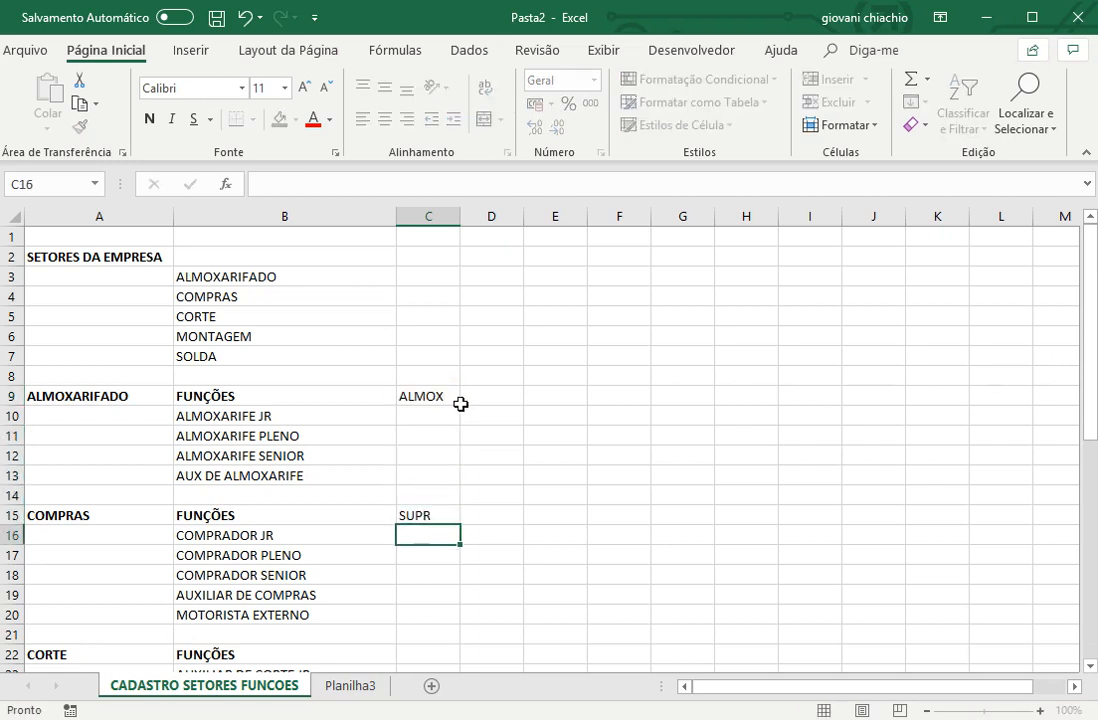
{"action": "key", "text": "Return"}
{"action": "type", "text": "CO"}
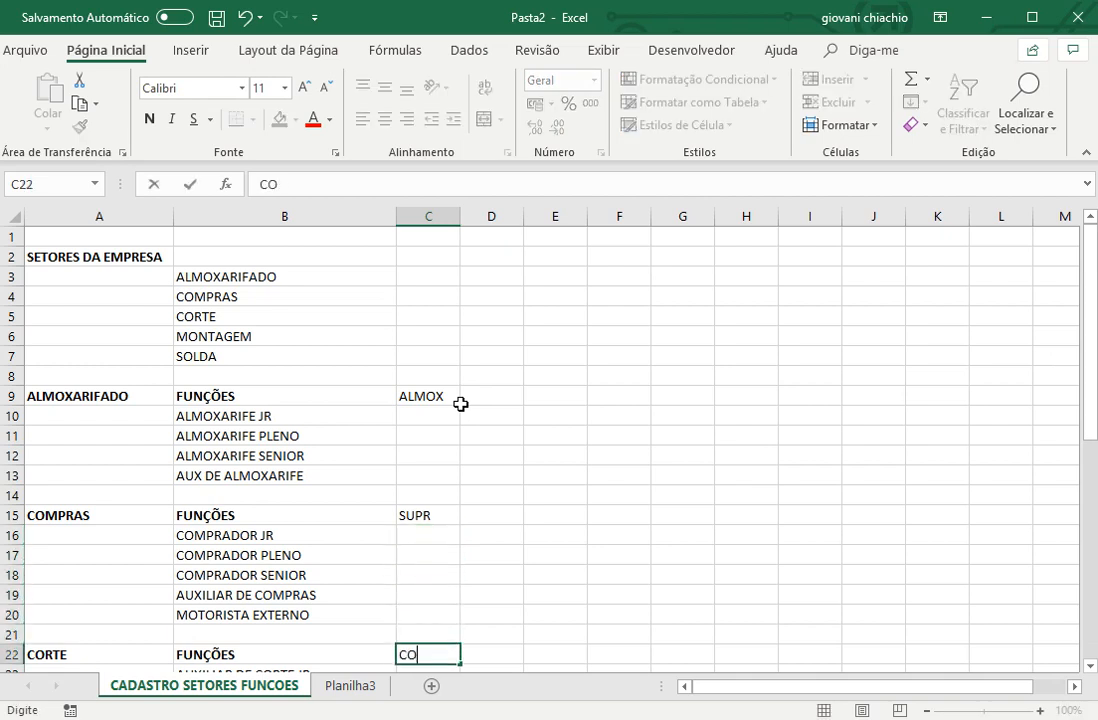
{"action": "key", "text": "Return"}
{"action": "key", "text": "Return"}
{"action": "key", "text": "Return"}
{"action": "key", "text": "Return"}
{"action": "key", "text": "Return"}
{"action": "key", "text": "Return"}
{"action": "key", "text": "Return"}
{"action": "key", "text": "Return"}
{"action": "key", "text": "Return"}
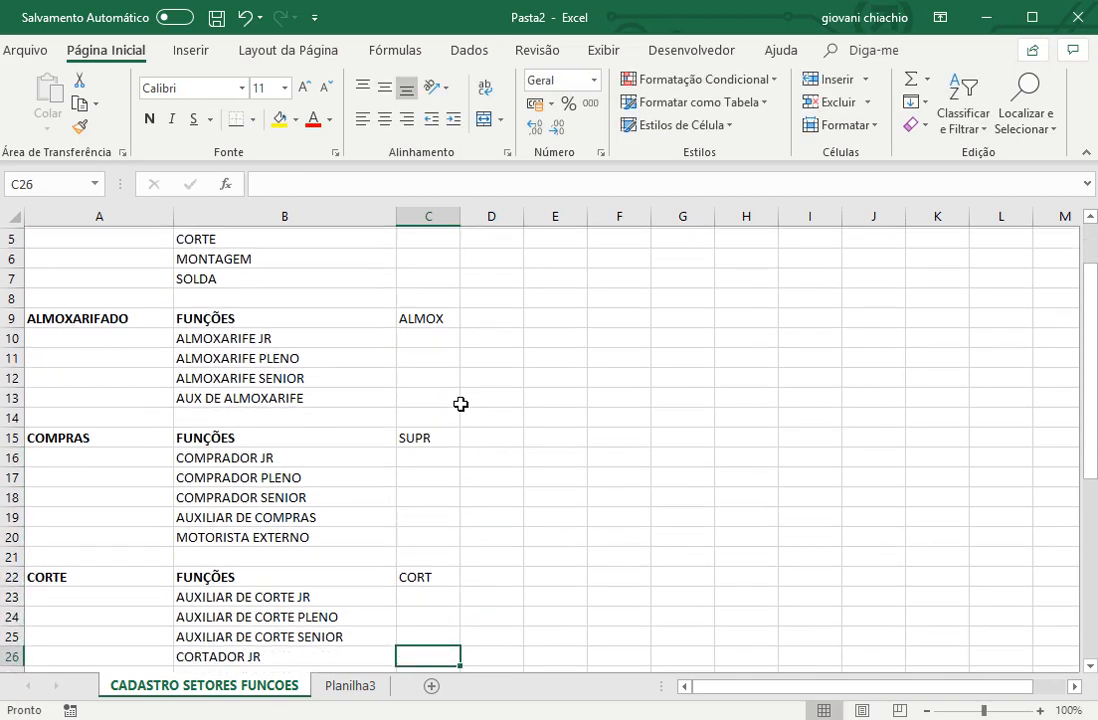
{"action": "key", "text": "Up"}
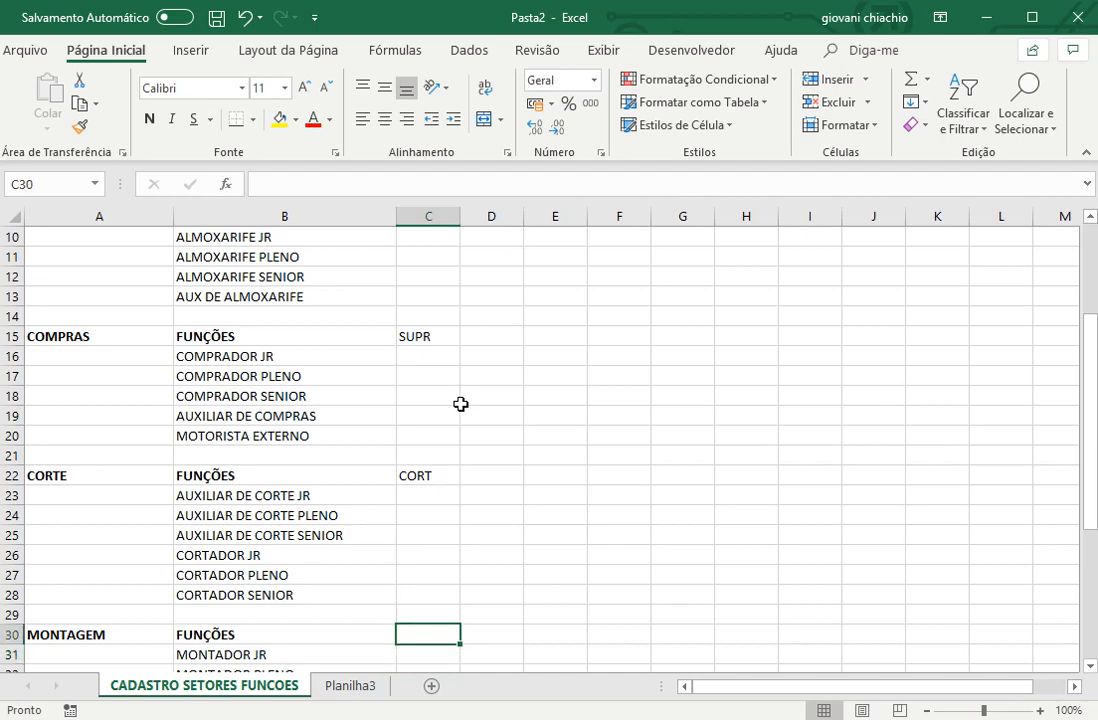
Enter the abbreviations MONT in C30 for MONTAGEM and SOL in C39 for SOLDA
{"action": "type", "text": "MONT"}
{"action": "key", "text": "Return"}
{"action": "key", "text": "Return"}
{"action": "key", "text": "Return"}
{"action": "key", "text": "Return"}
{"action": "key", "text": "Return"}
{"action": "key", "text": "Return"}
{"action": "key", "text": "Return"}
{"action": "key", "text": "Return"}
{"action": "key", "text": "Return"}
{"action": "key", "text": "Return"}
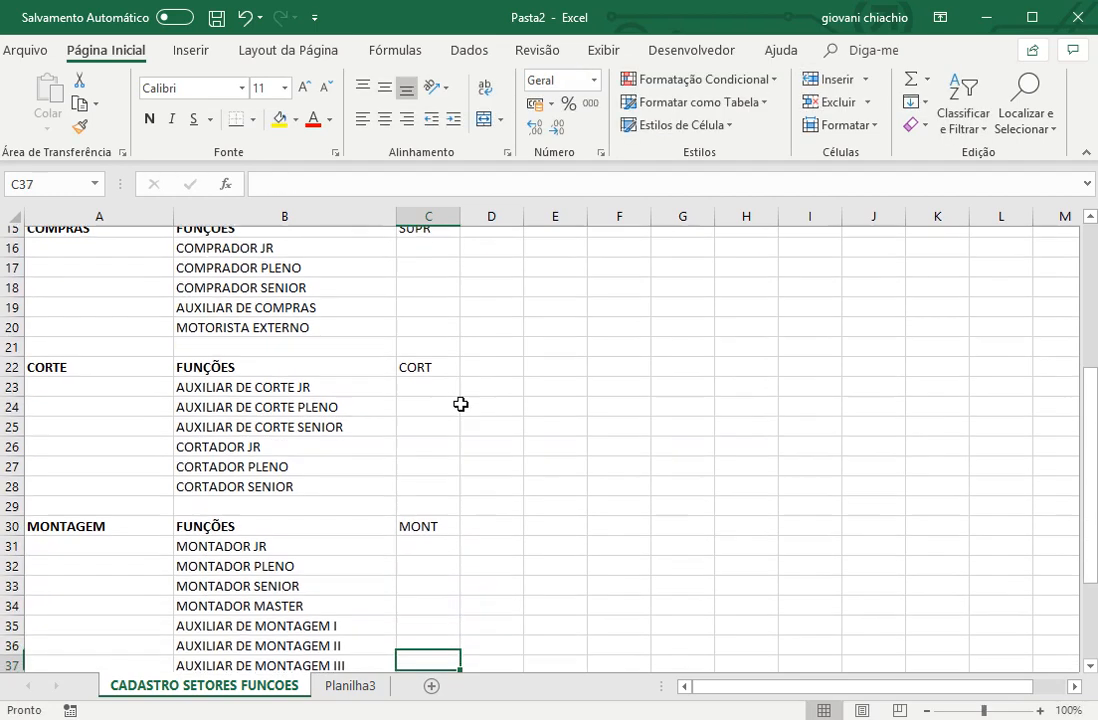
{"action": "key", "text": "Up"}
{"action": "type", "text": "SOL]"}
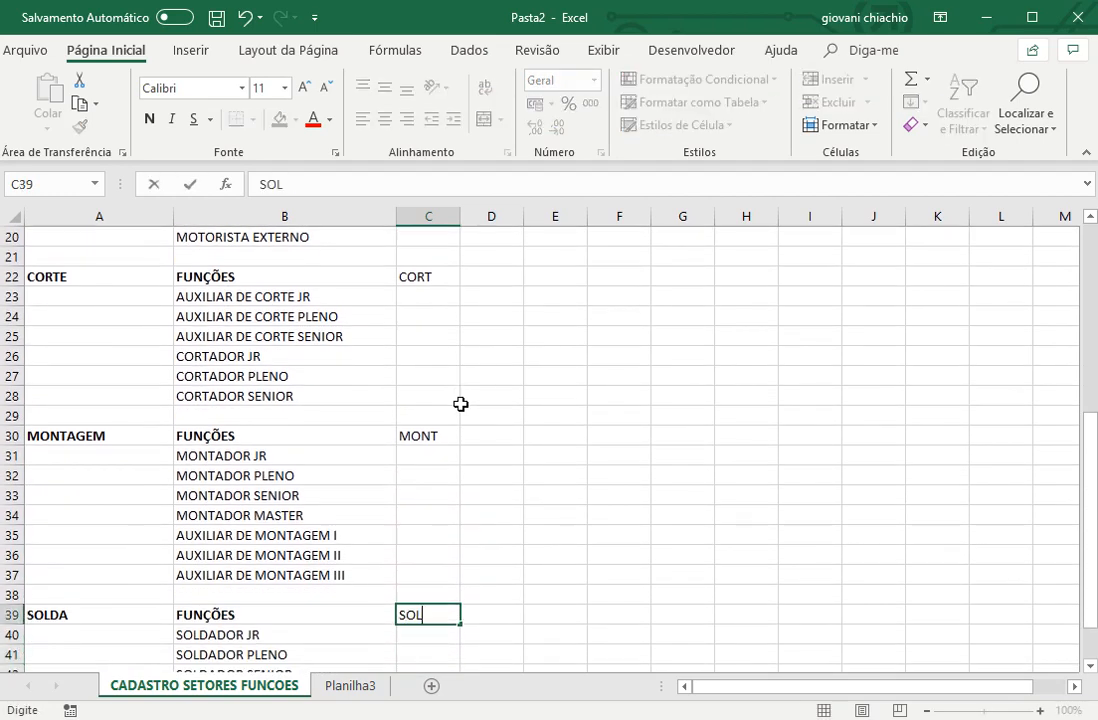
{"action": "key", "text": "Return"}
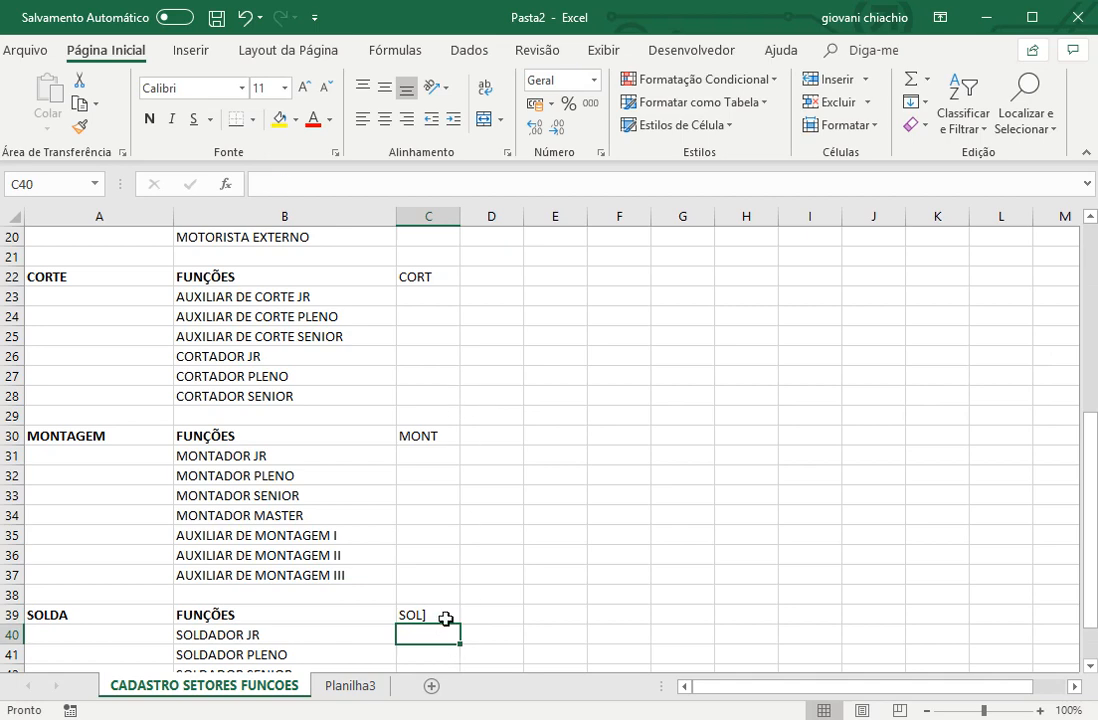
{"action": "left_click", "coordinate": [446, 616]}
{"action": "type", "text": "SOL"}
{"action": "key", "text": "Return"}
Name the ALMOXARIFADO functions range B10:B14 as ALMOX
{"action": "scroll", "coordinate": [507, 578], "scroll_direction": "up", "scroll_amount": 5}
{"action": "scroll", "coordinate": [484, 461], "scroll_direction": "up", "scroll_amount": 2}
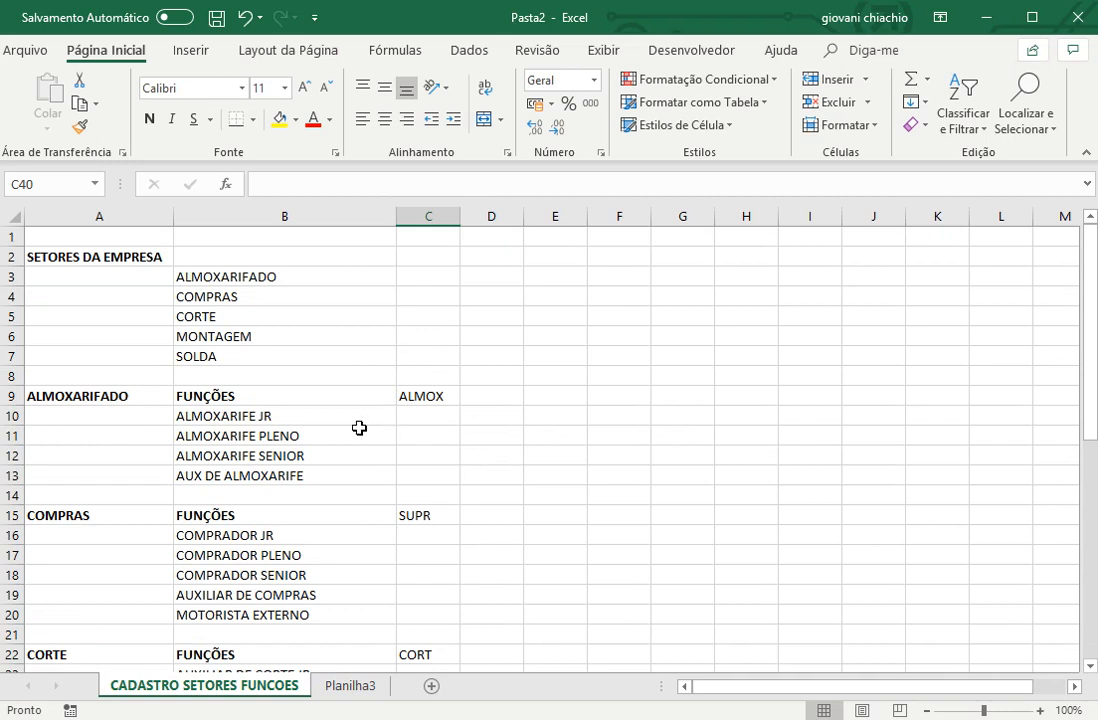
{"action": "left_click_drag", "start_coordinate": [255, 419], "coordinate": [256, 494]}
{"action": "left_click", "coordinate": [66, 184]}
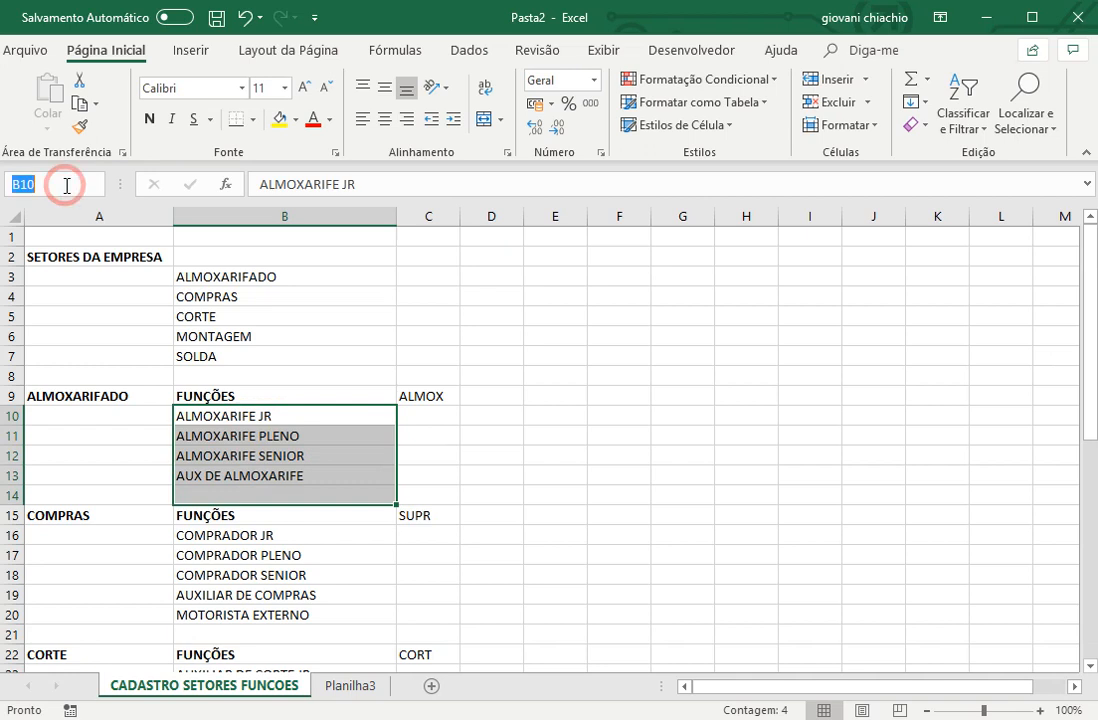
{"action": "type", "text": "ALMOX"}
{"action": "key", "text": "Return"}
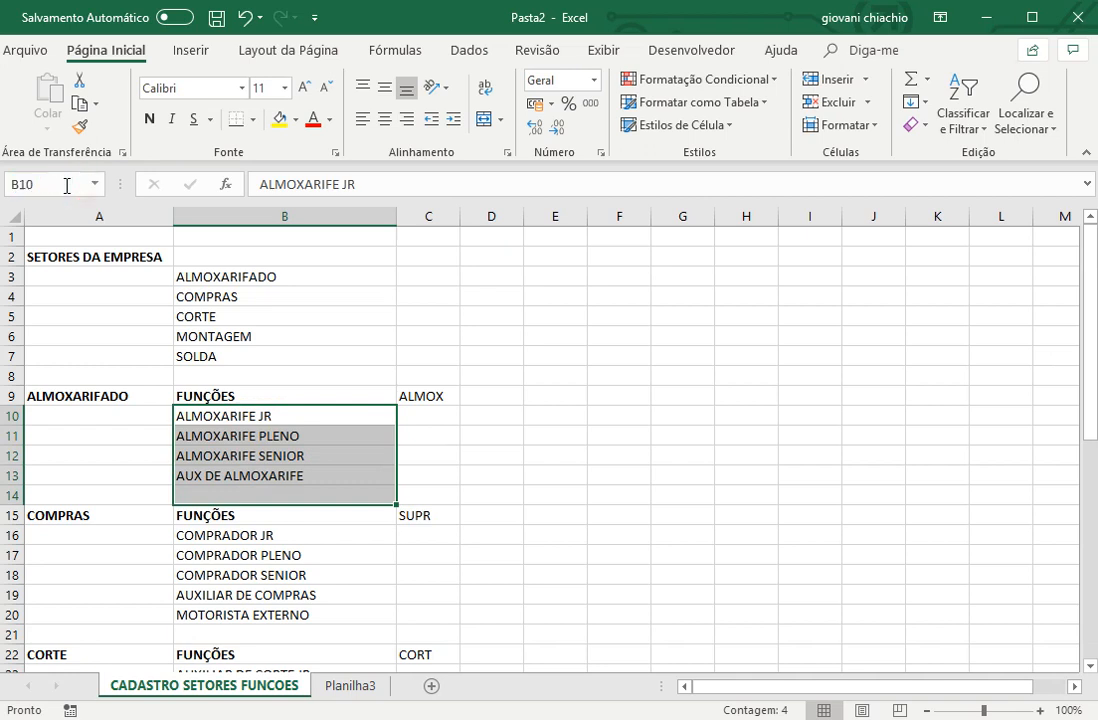
Assign the name SUPR to the COMPRAS functions range B16:B20
{"action": "scroll", "coordinate": [402, 436], "scroll_direction": "down", "scroll_amount": 2}
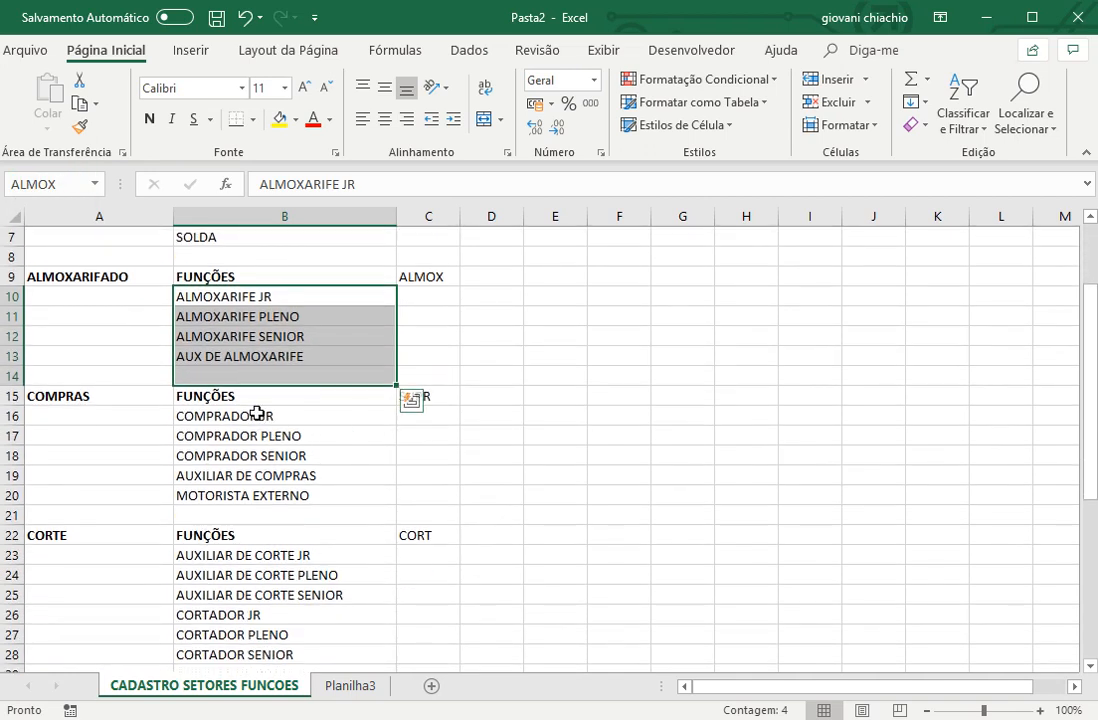
{"action": "left_click", "coordinate": [257, 417]}
{"action": "left_click_drag", "start_coordinate": [257, 417], "coordinate": [272, 490]}
{"action": "left_click", "coordinate": [45, 184]}
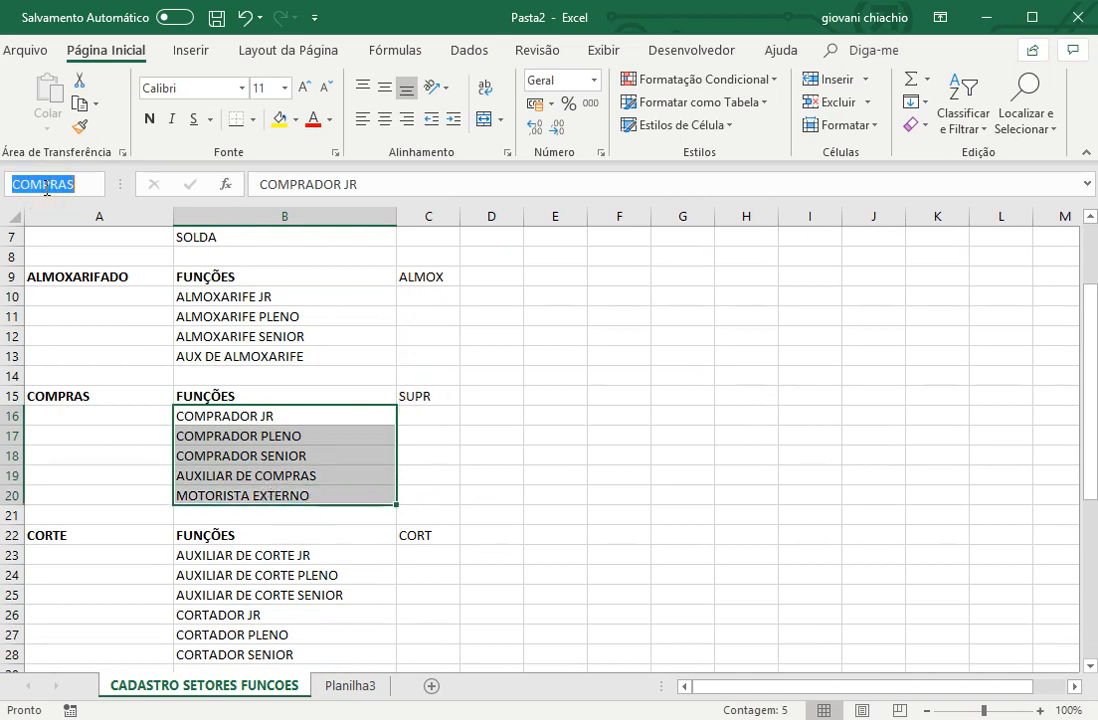
{"action": "type", "text": "SUPR"}
{"action": "key", "text": "Return"}
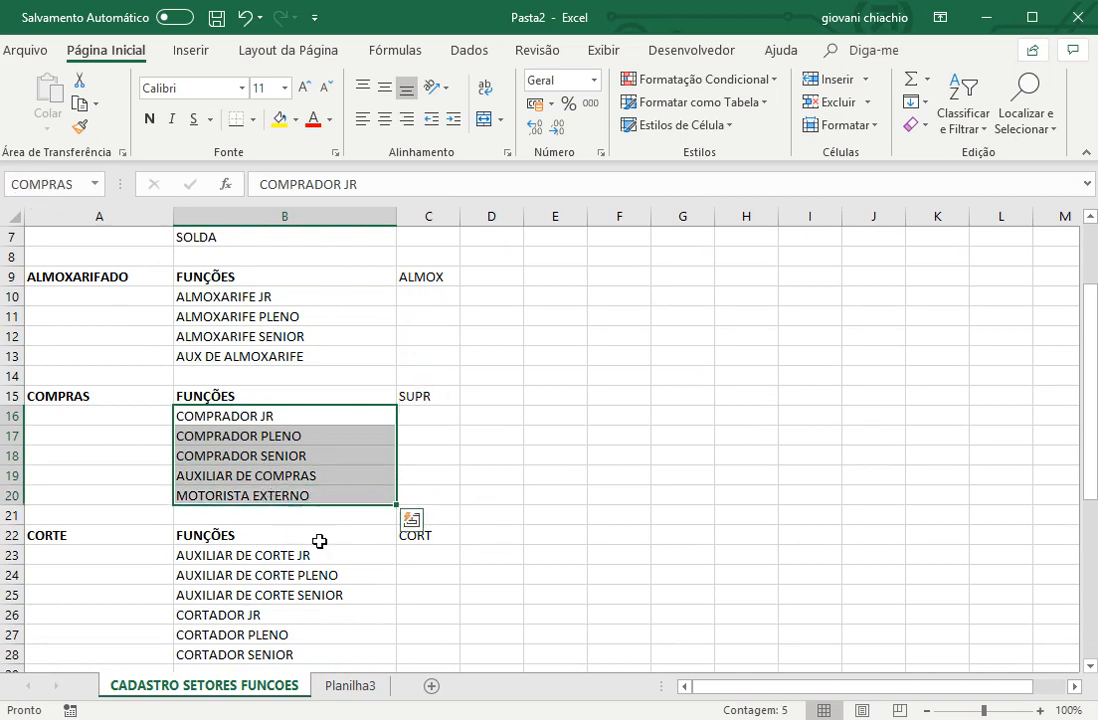
Try to assign the name SUPR to B16:B21, and check the list of defined names
{"action": "left_click_drag", "start_coordinate": [236, 414], "coordinate": [226, 498]}
{"action": "left_click", "coordinate": [50, 185]}
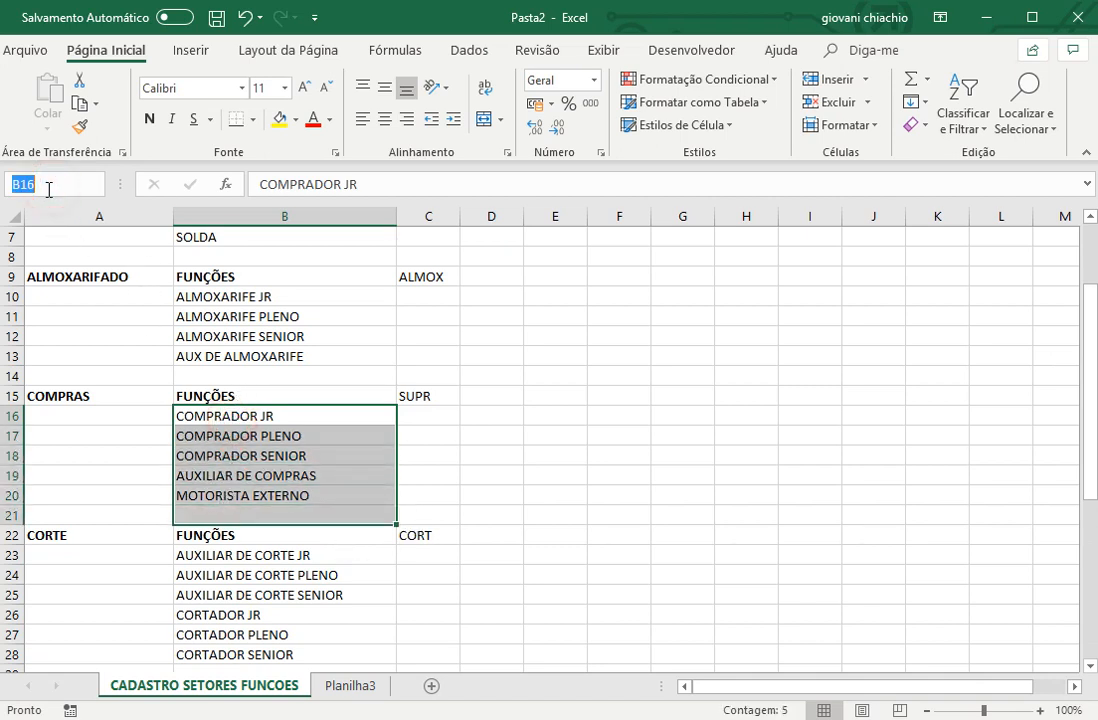
{"action": "type", "text": "SUPR"}
{"action": "key", "text": "Return"}
{"action": "scroll", "coordinate": [270, 325], "scroll_direction": "down", "scroll_amount": 3}
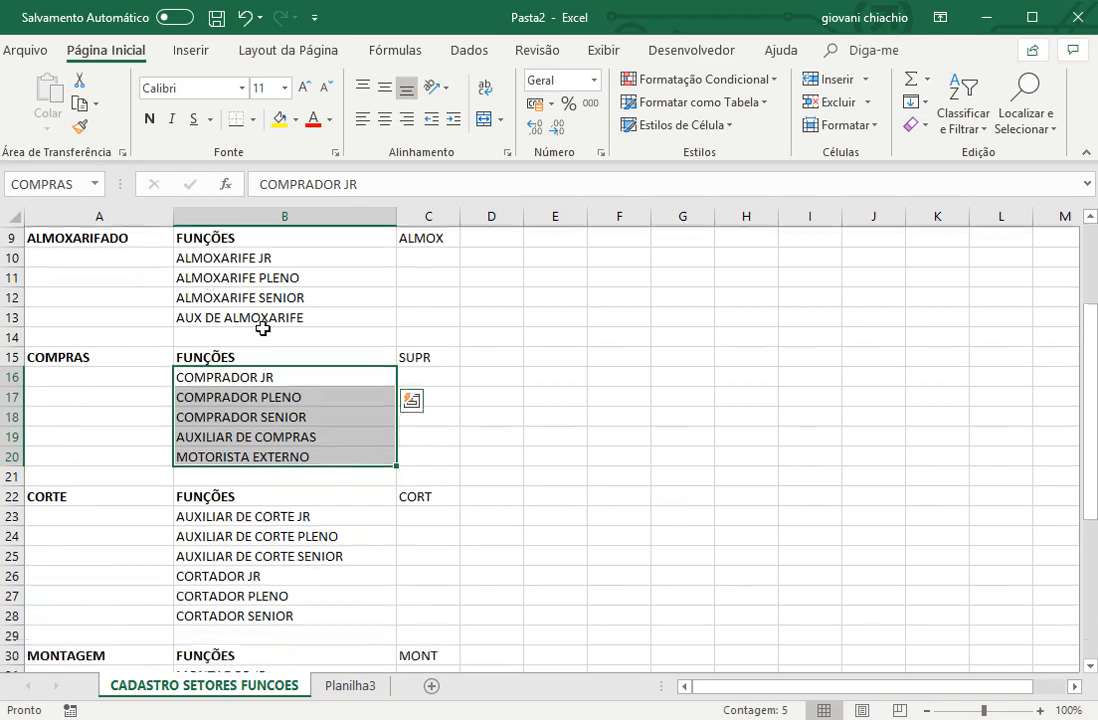
{"action": "scroll", "coordinate": [284, 328], "scroll_direction": "up", "scroll_amount": 1}
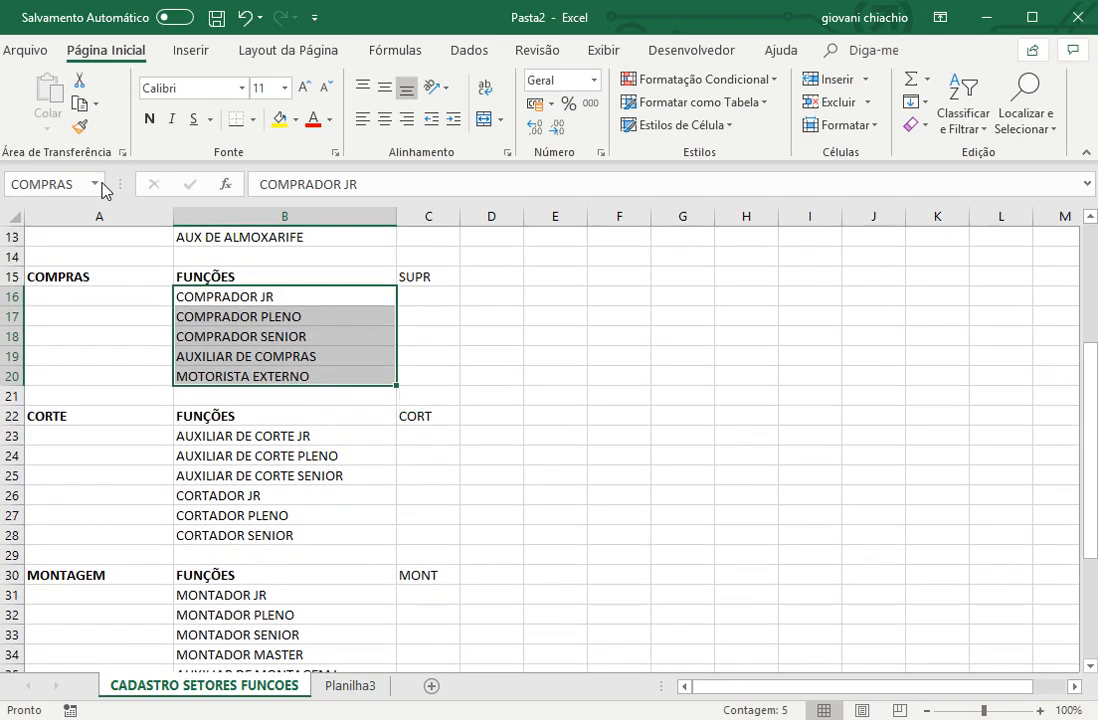
{"action": "left_click", "coordinate": [95, 184]}
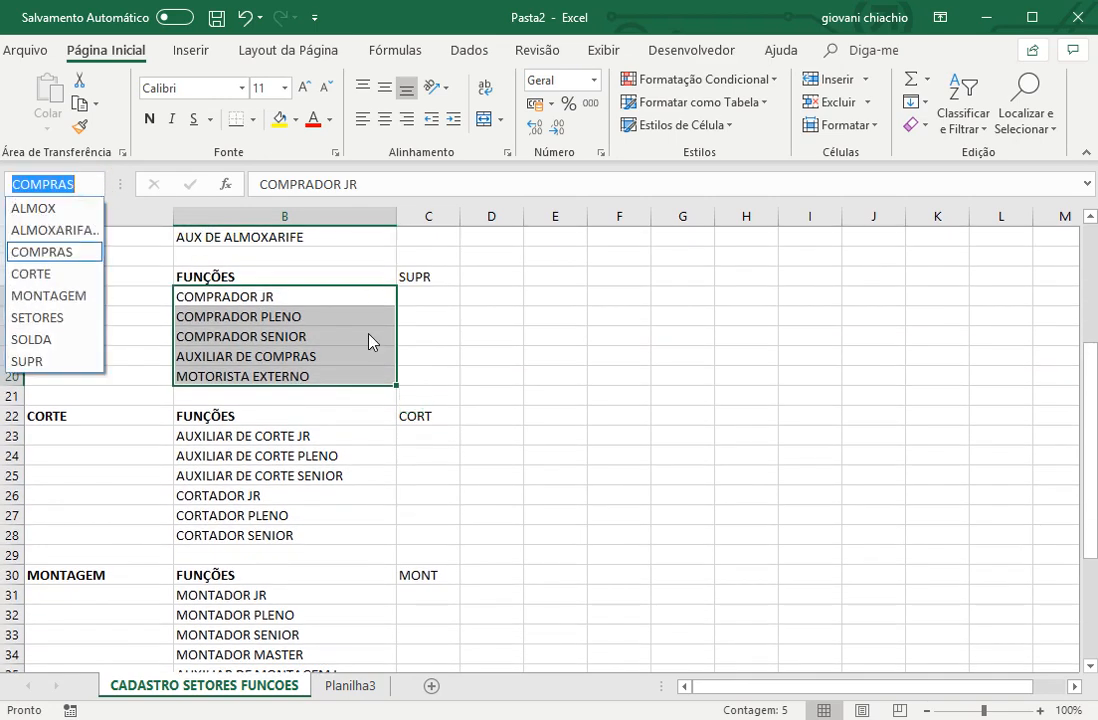
{"action": "left_click", "coordinate": [483, 348]}
Name the CORTE functions range B23:B29 as CORT
{"action": "left_click_drag", "start_coordinate": [282, 440], "coordinate": [284, 557]}
{"action": "left_click", "coordinate": [78, 184]}
{"action": "type", "text": "C"}
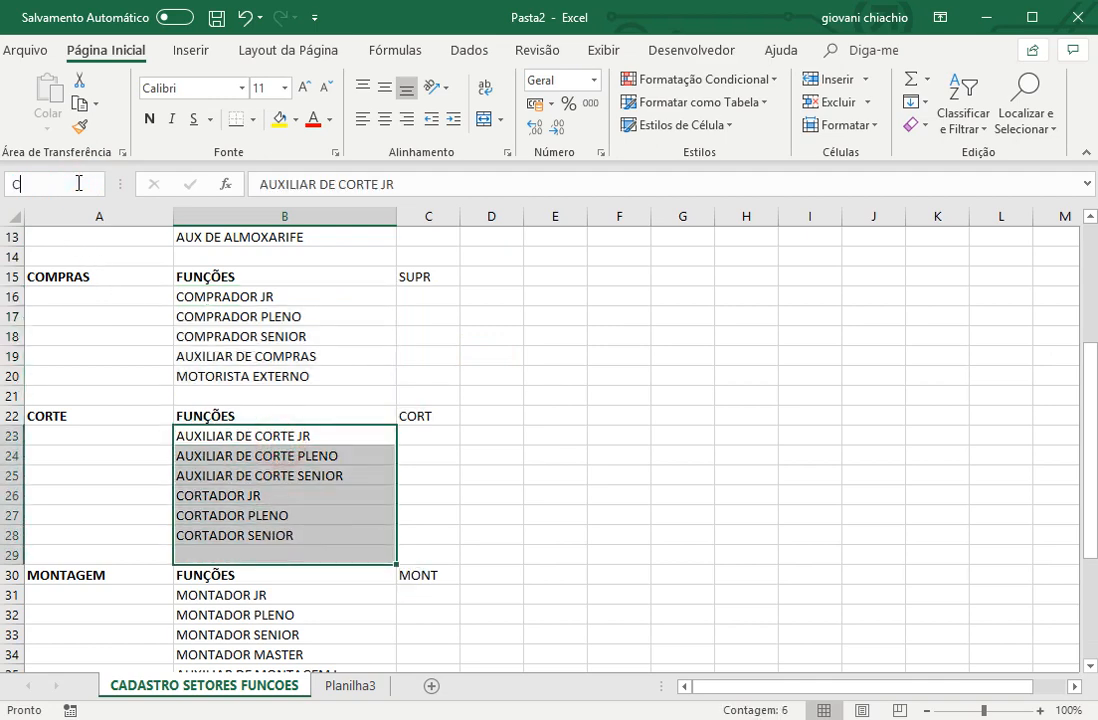
{"action": "type", "text": "ORT"}
{"action": "key", "text": "Return"}
Assign the name MONT to the MONTAGEM functions range B31:B38
{"action": "scroll", "coordinate": [475, 368], "scroll_direction": "down", "scroll_amount": 5}
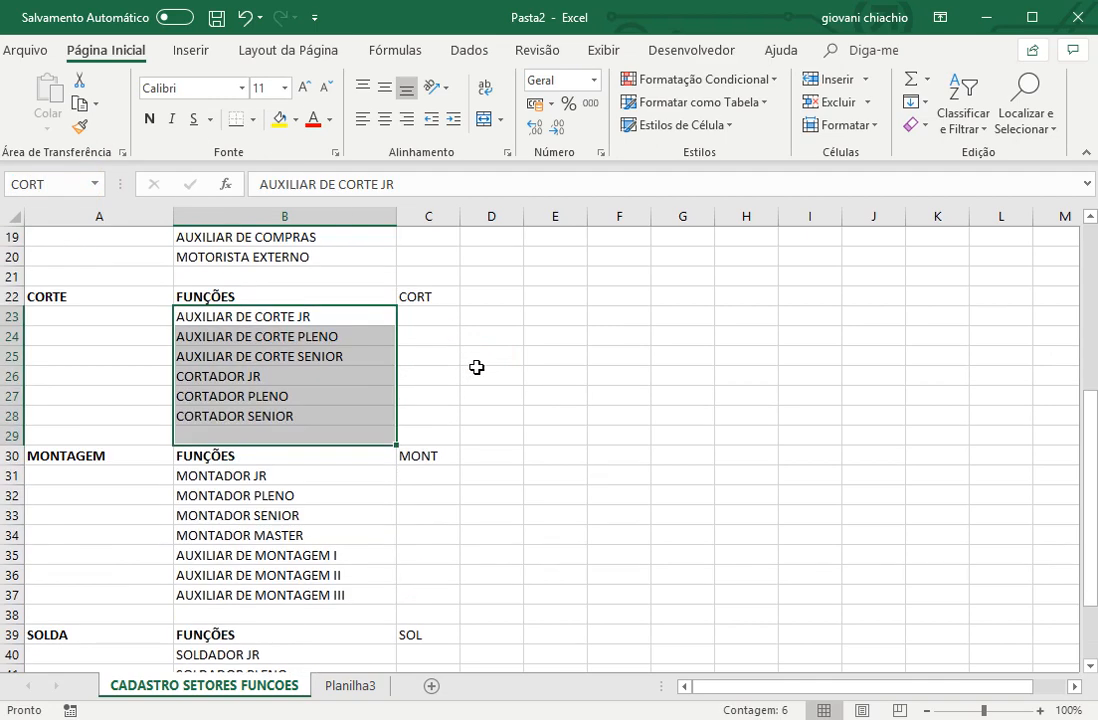
{"action": "left_click_drag", "start_coordinate": [255, 297], "coordinate": [254, 437]}
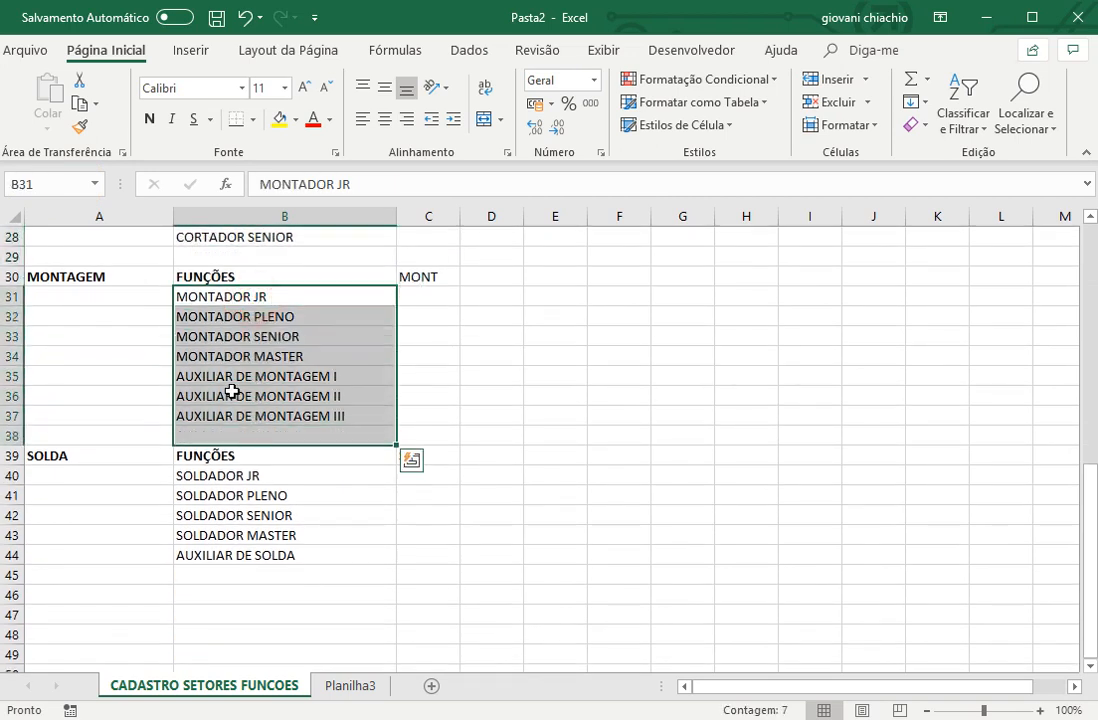
{"action": "left_click", "coordinate": [45, 183]}
{"action": "type", "text": "MONT"}
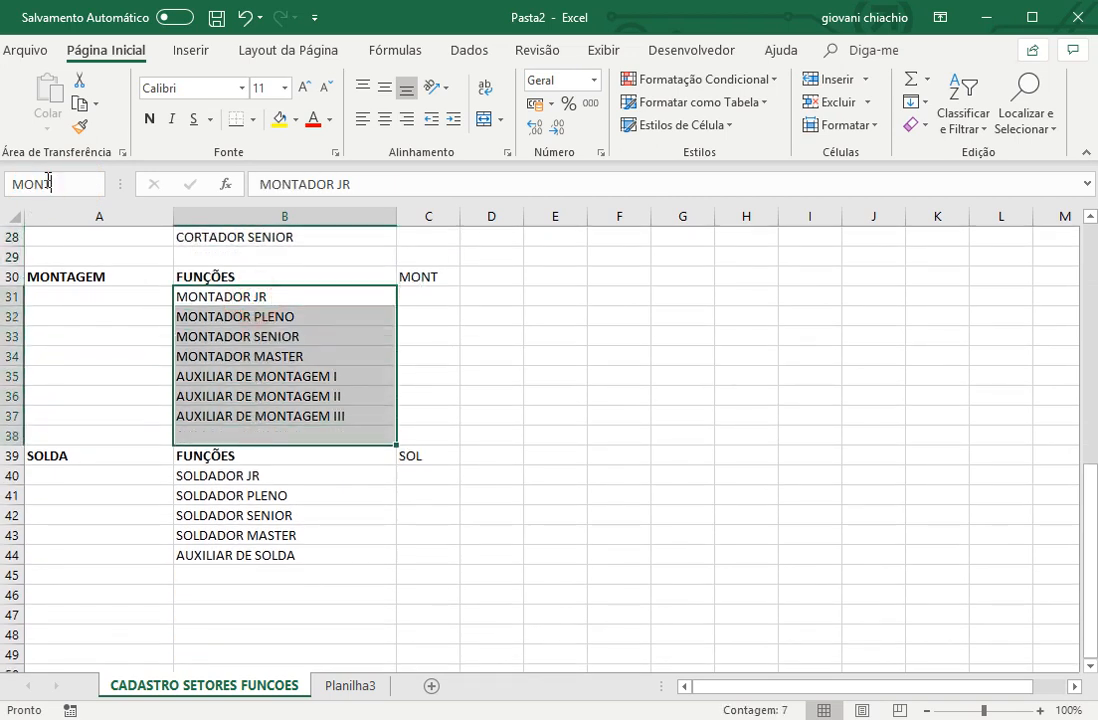
{"action": "key", "text": "Return"}
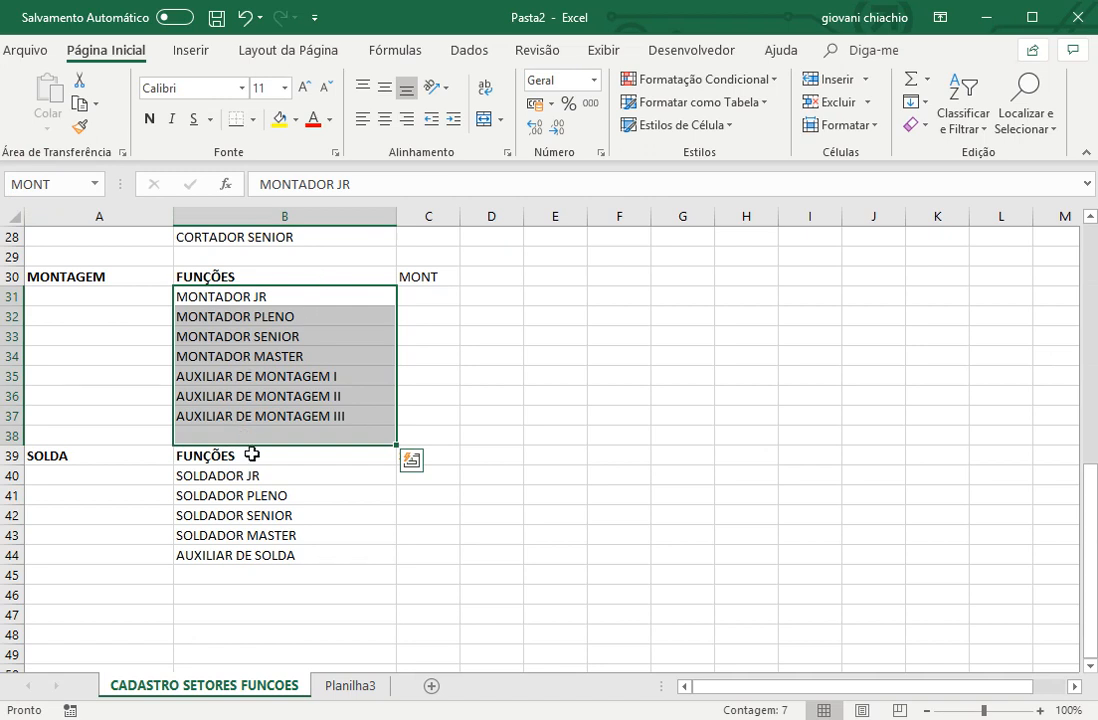
Name the SOLDA functions range B40:B45 as SOL
{"action": "left_click_drag", "start_coordinate": [250, 475], "coordinate": [253, 571]}
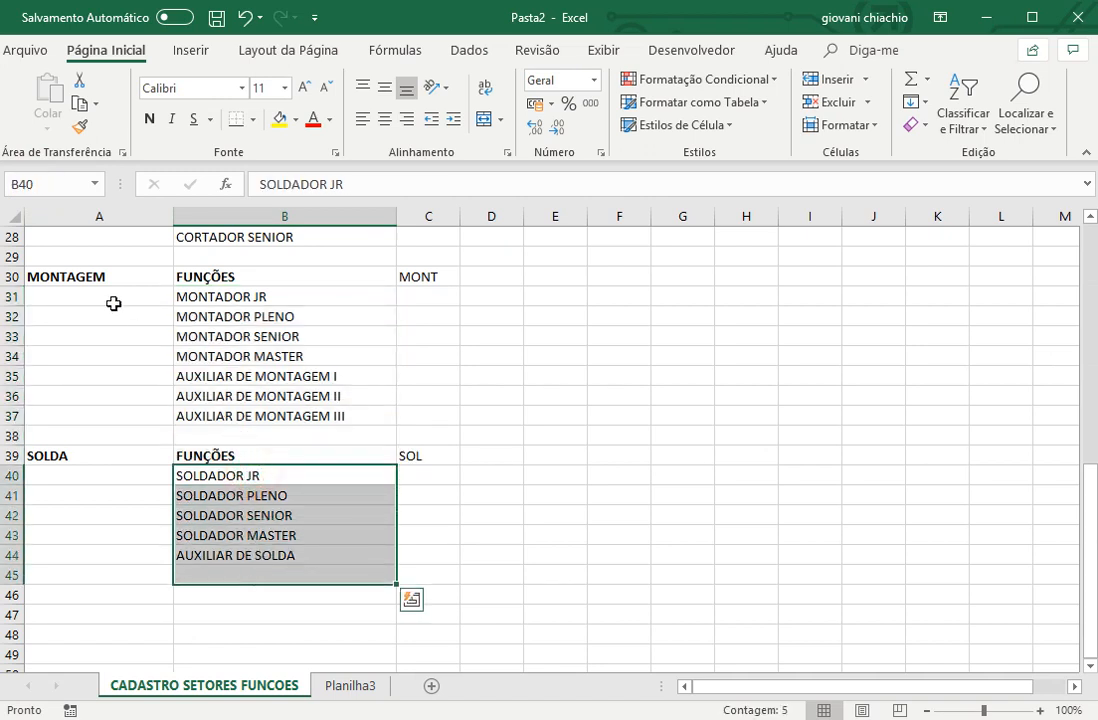
{"action": "left_click", "coordinate": [57, 183]}
{"action": "type", "text": "SOL"}
{"action": "key", "text": "Return"}
Enter the headers NOME SETOR in G9 and NOME DA TABELA in H9, and widen columns G and H to fit them
{"action": "scroll", "coordinate": [674, 392], "scroll_direction": "up", "scroll_amount": 9}
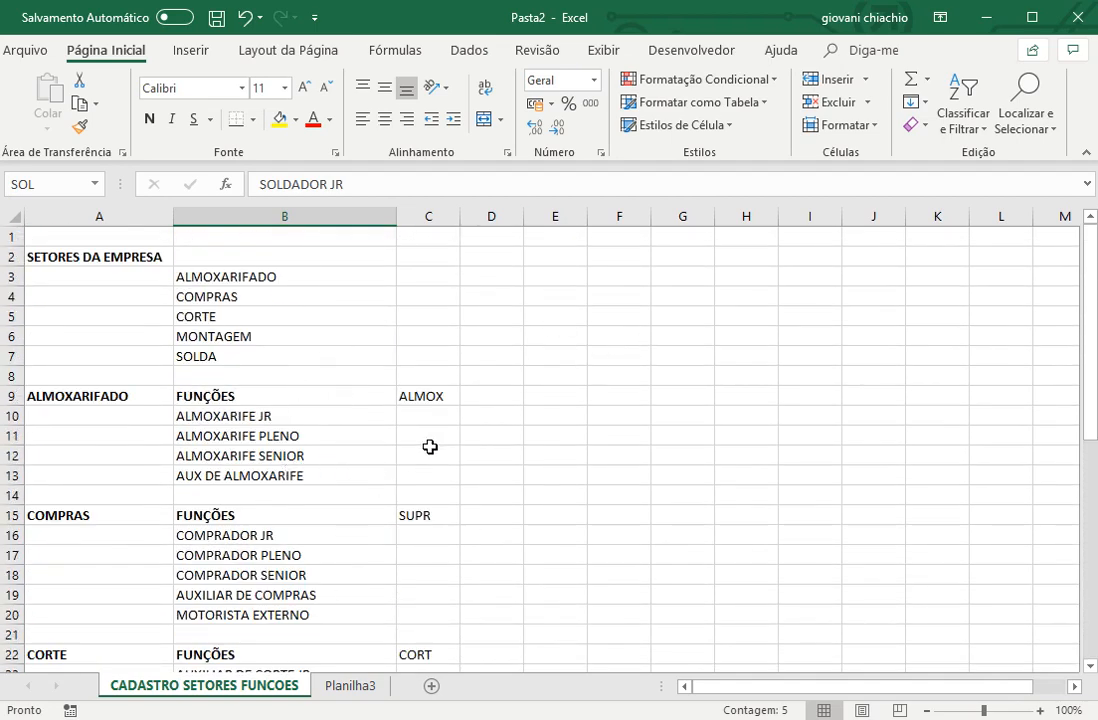
{"action": "left_click", "coordinate": [693, 341]}
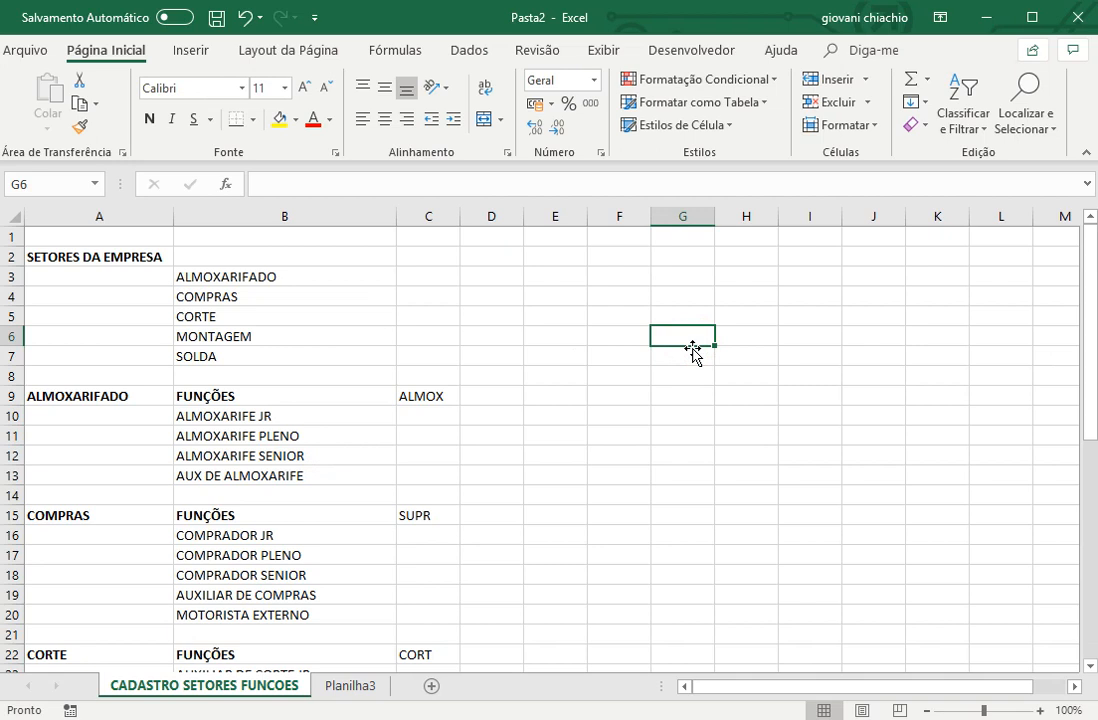
{"action": "key", "text": "Down"}
{"action": "key", "text": "Down"}
{"action": "key", "text": "Down"}
{"action": "key", "text": "Down"}
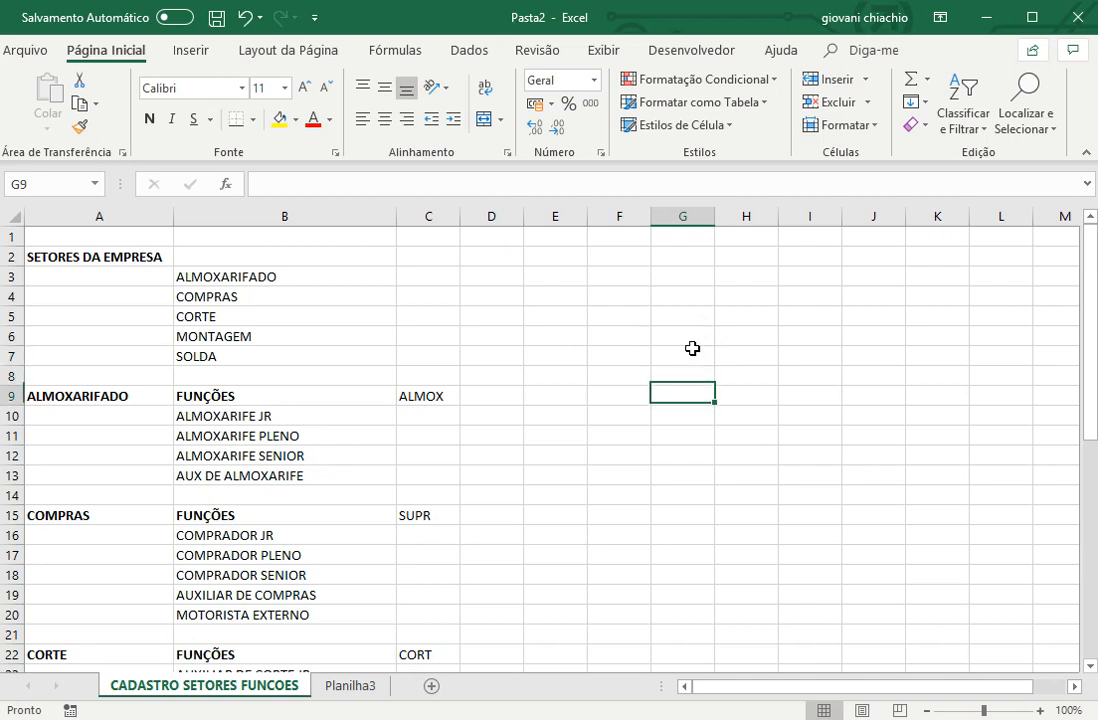
{"action": "key", "text": "Up"}
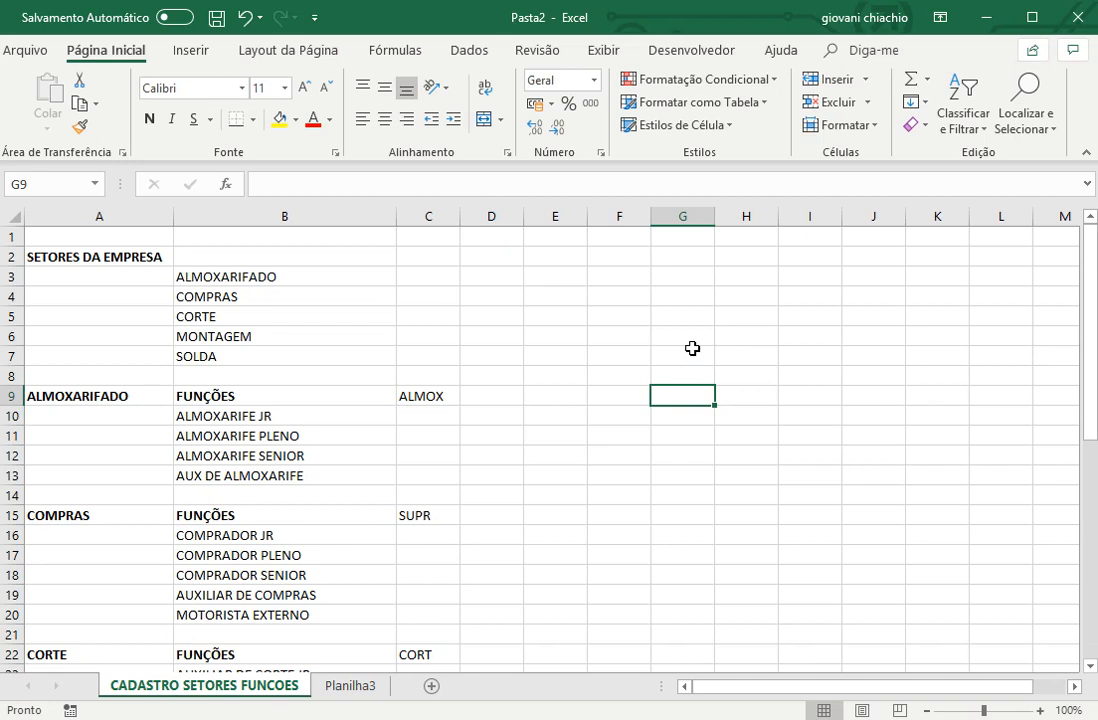
{"action": "type", "text": "NOME SETOR"}
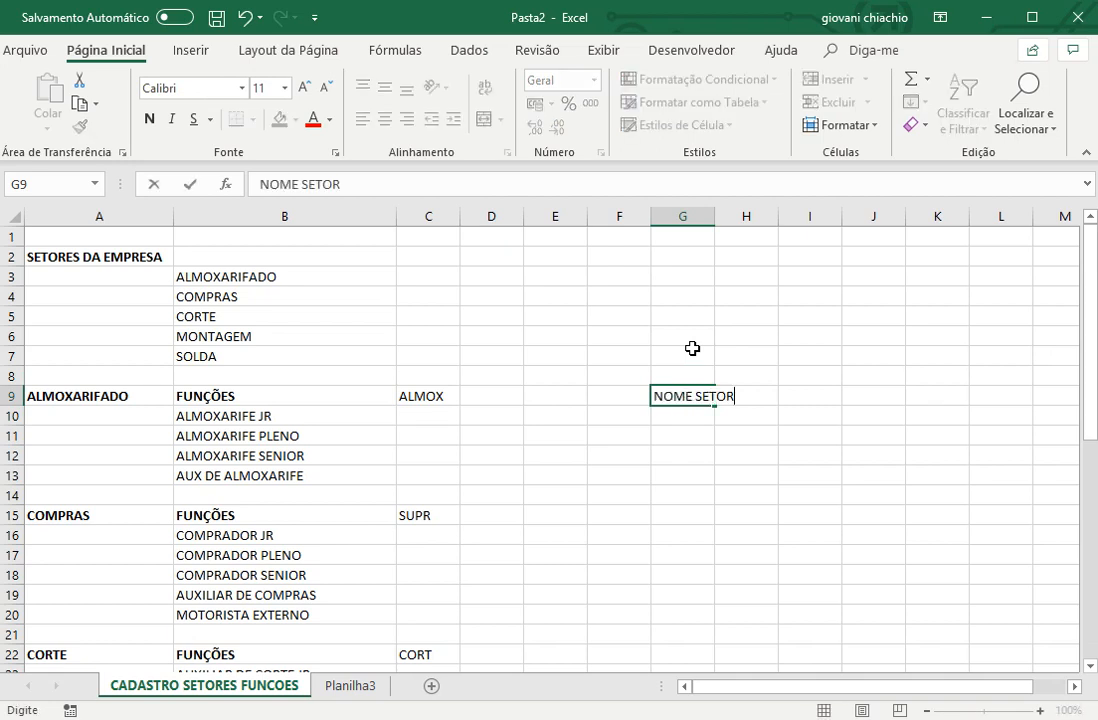
{"action": "key", "text": "Tab"}
{"action": "type", "text": "NOME "}
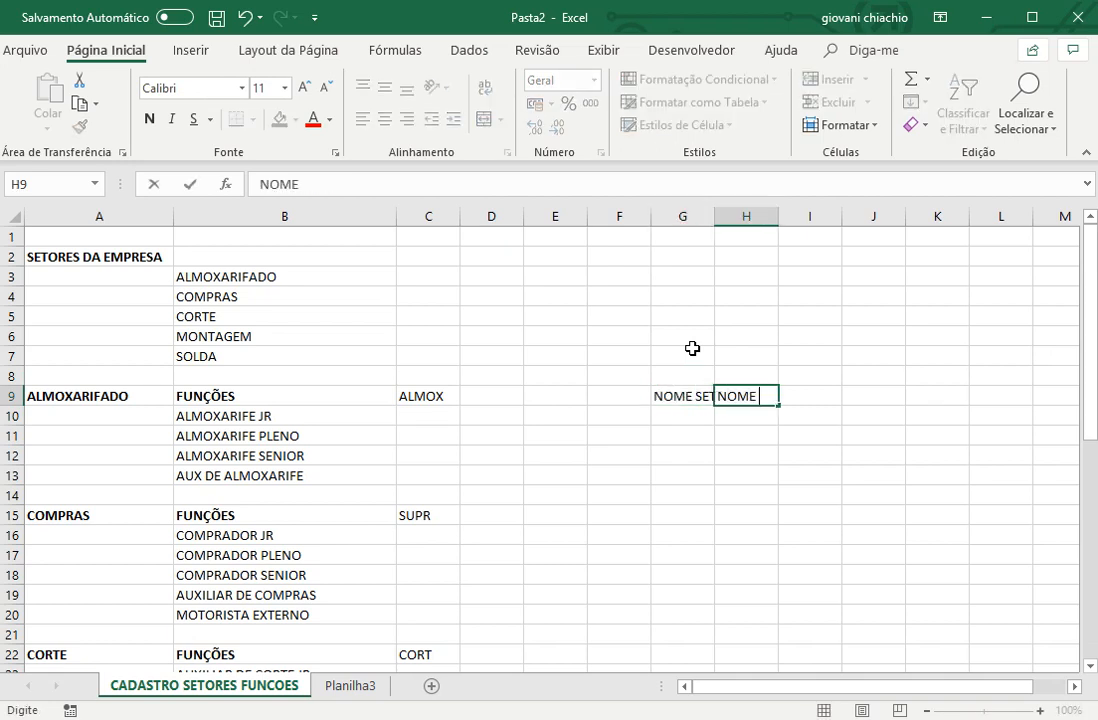
{"action": "type", "text": "DA TABELA"}
{"action": "key", "text": "Return"}
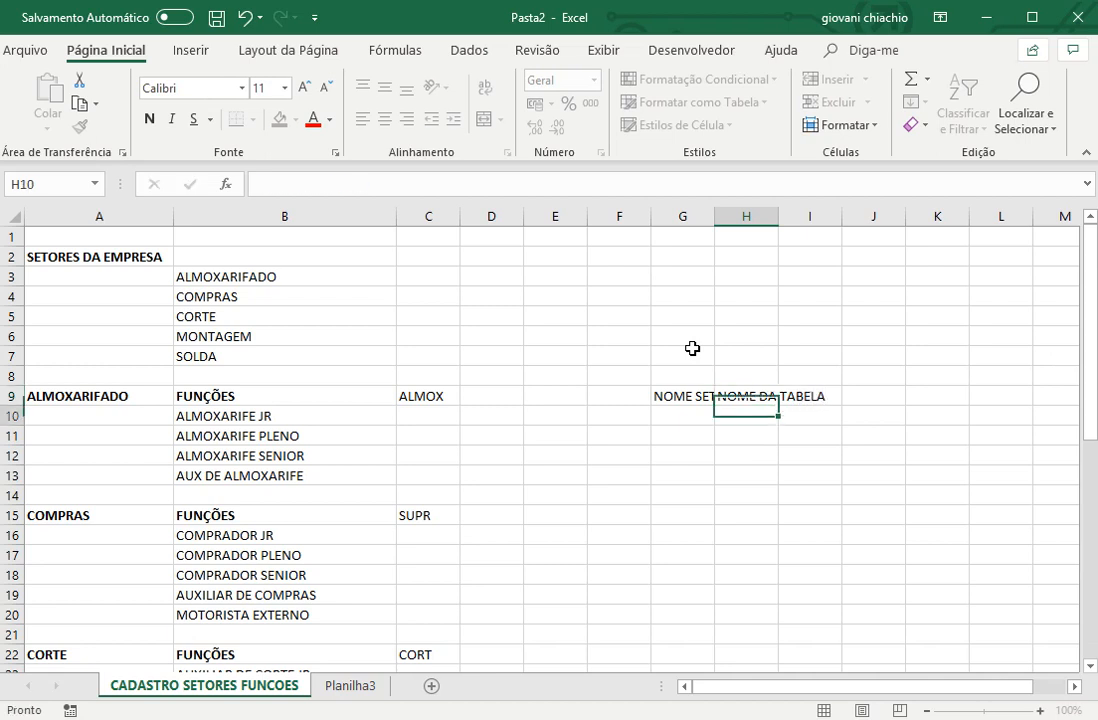
{"action": "left_click_drag", "start_coordinate": [715, 214], "coordinate": [929, 213]}
{"action": "left_click_drag", "start_coordinate": [787, 214], "coordinate": [815, 214]}
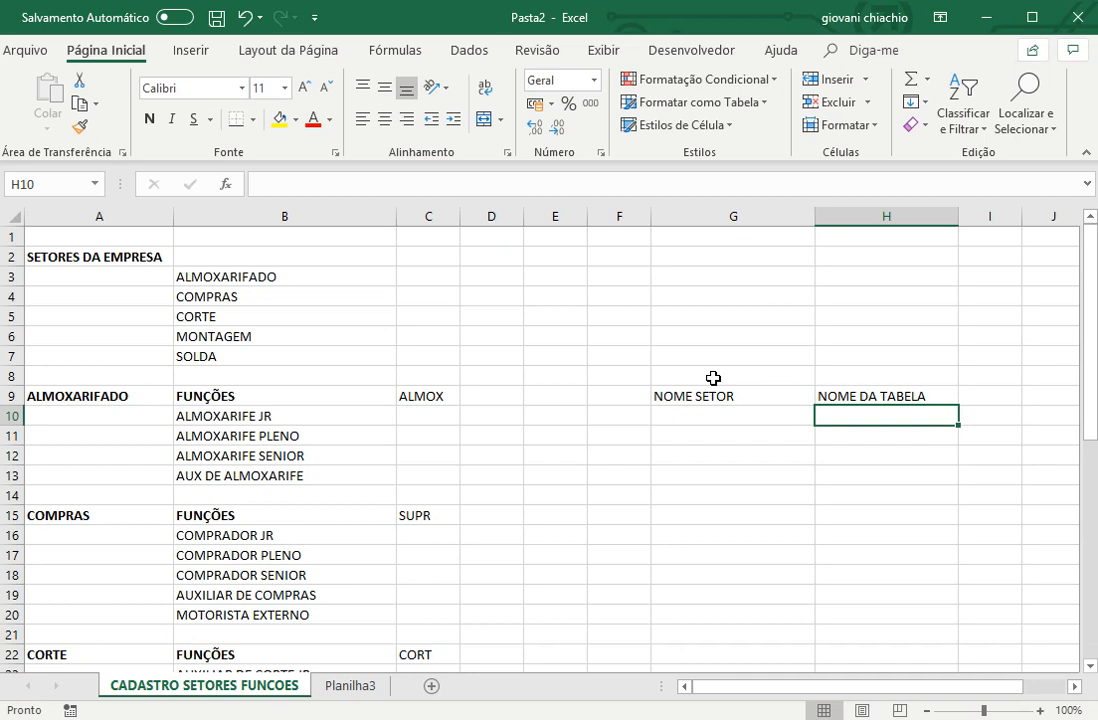
Fill the first lookup row with ALMOXARIFADO in G10 and ALMOX in H10
{"action": "key", "text": "Left"}
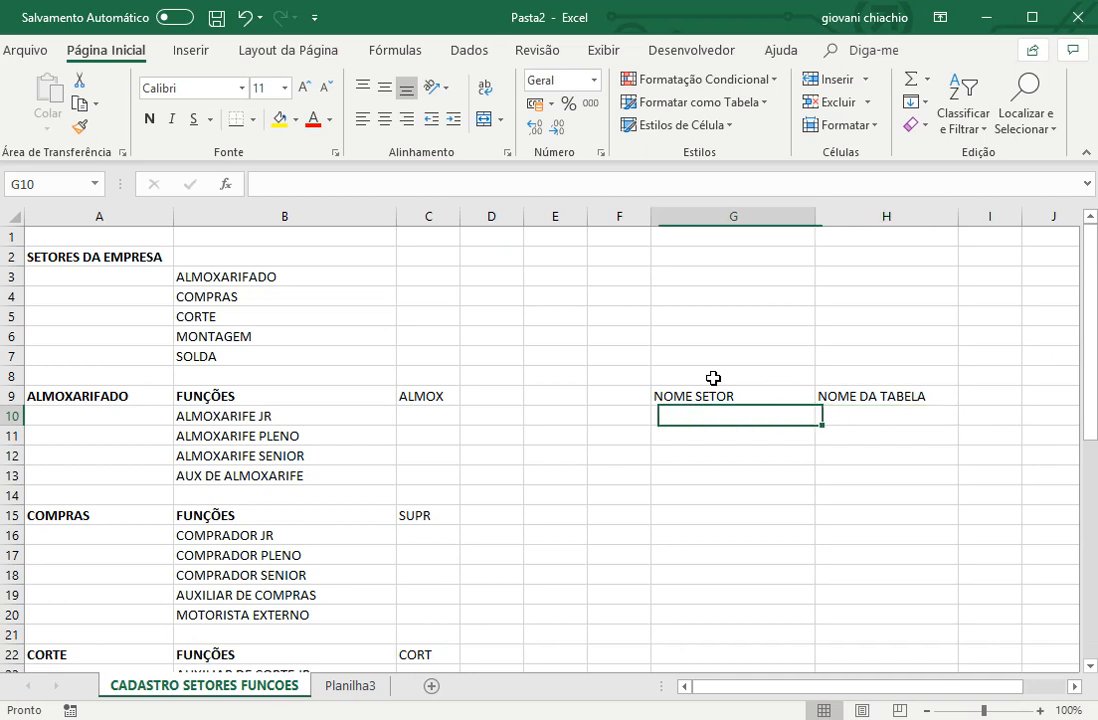
{"action": "type", "text": "ALMOC"}
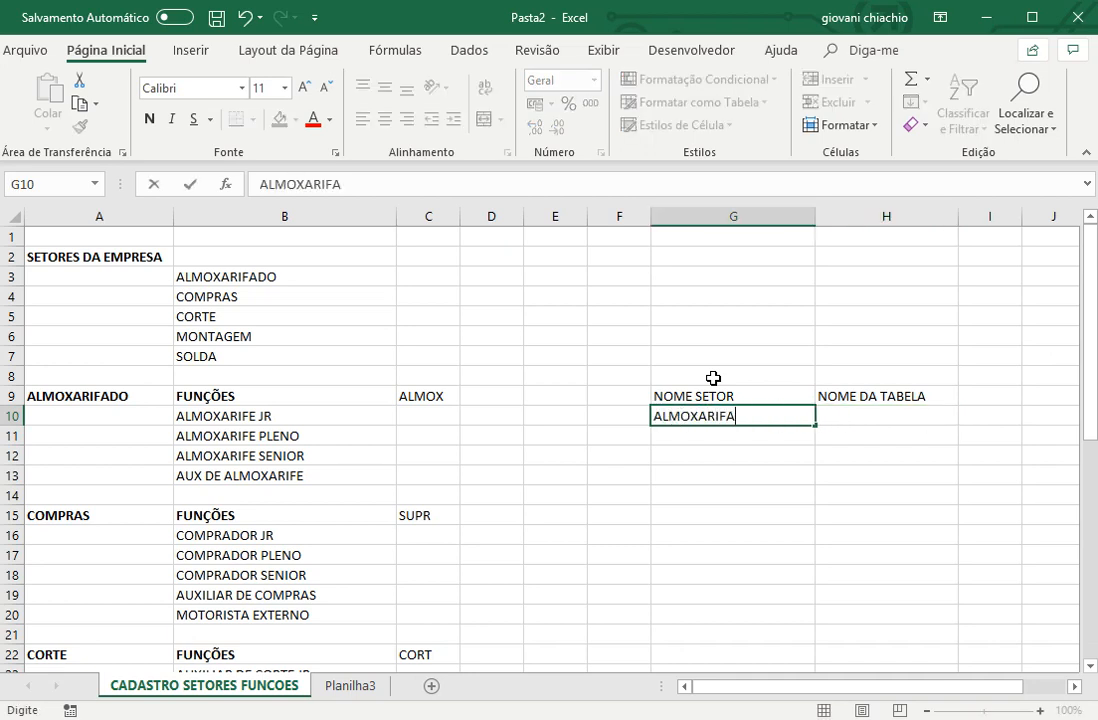
{"action": "key", "text": "Tab"}
{"action": "type", "text": "ALMOX"}
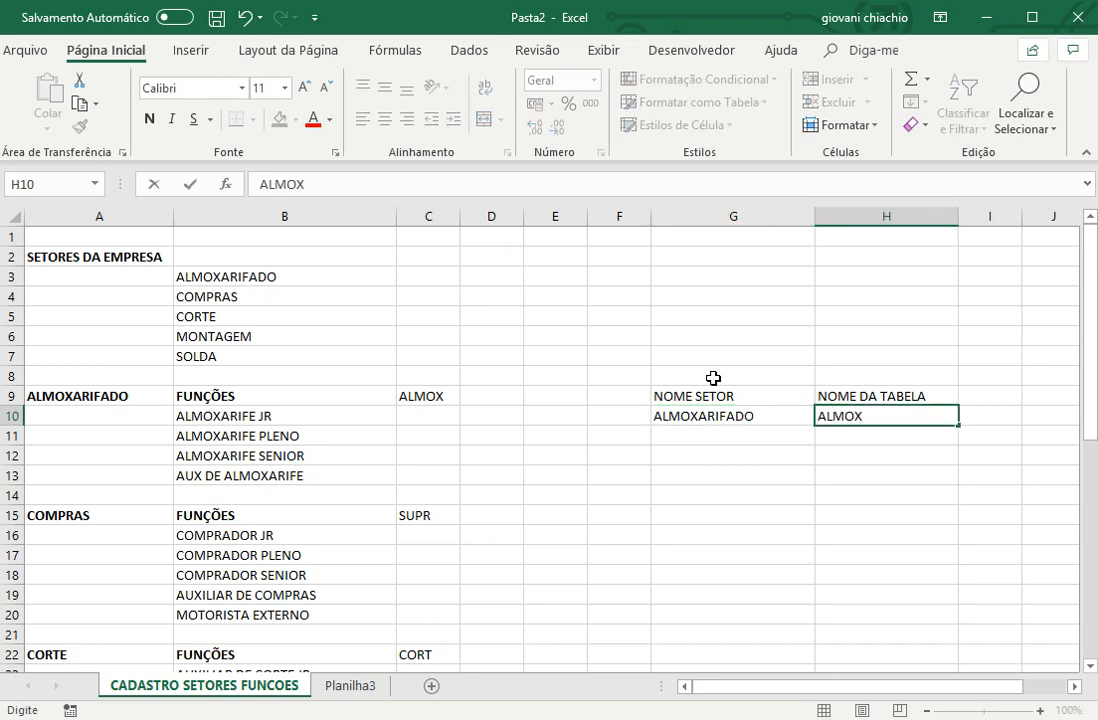
{"action": "key", "text": "Tab"}
{"action": "key", "text": "Return"}
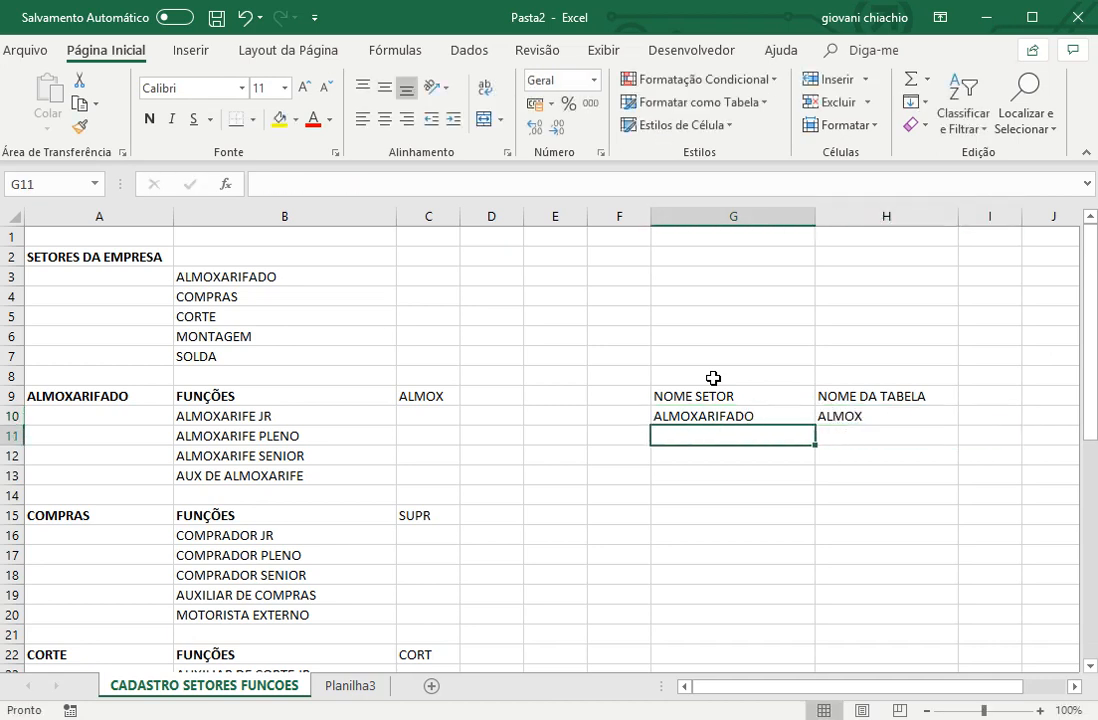
Add the lookup rows COMPRAS with SUPR in G11:H11 and CORTE with CORT in G12:H12
{"action": "type", "text": "COMPRAS"}
{"action": "key", "text": "Tab"}
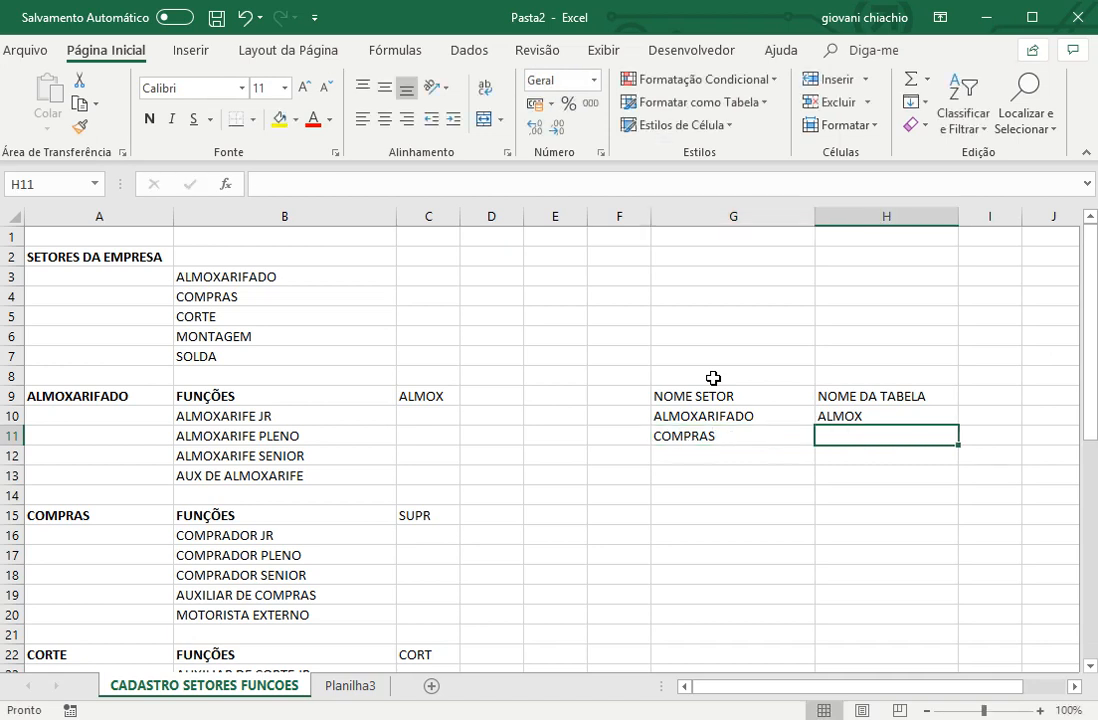
{"action": "type", "text": "SUPR"}
{"action": "key", "text": "Return"}
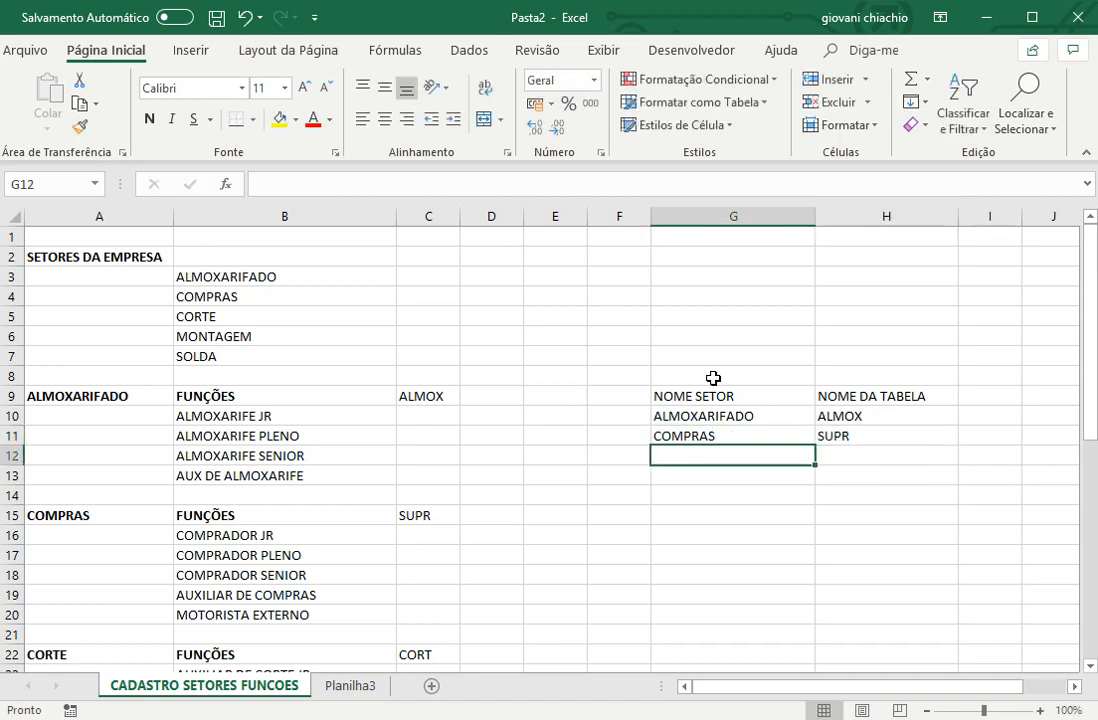
{"action": "type", "text": "CORTE"}
{"action": "key", "text": "Tab"}
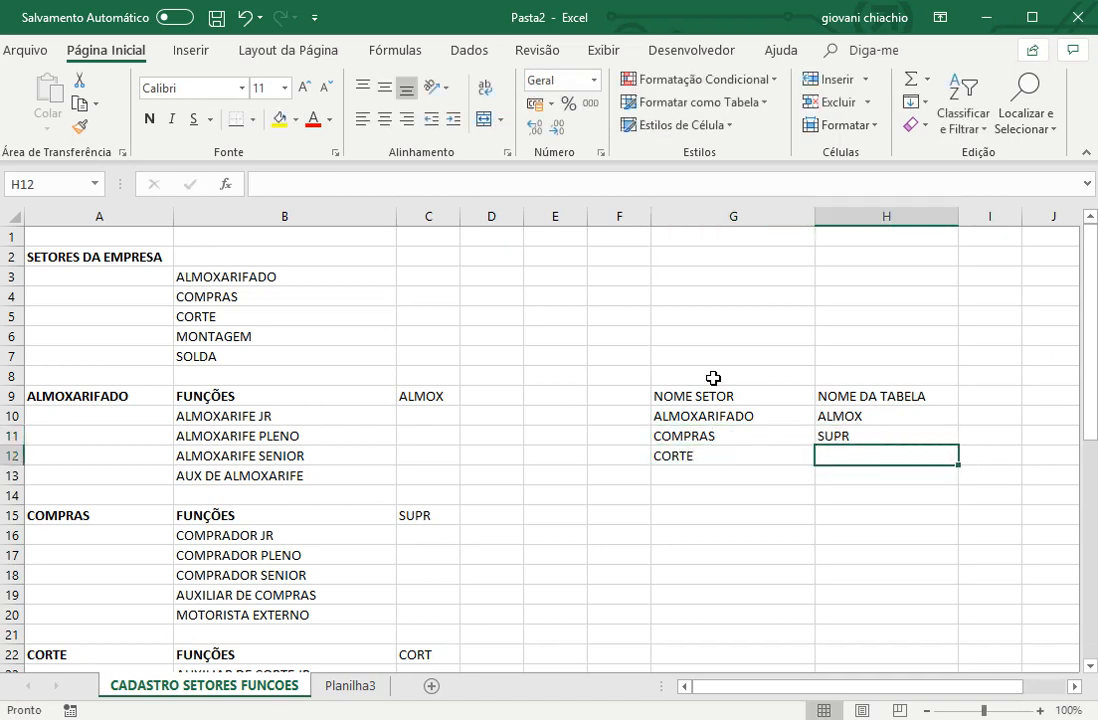
{"action": "type", "text": "CORT"}
{"action": "key", "text": "Return"}
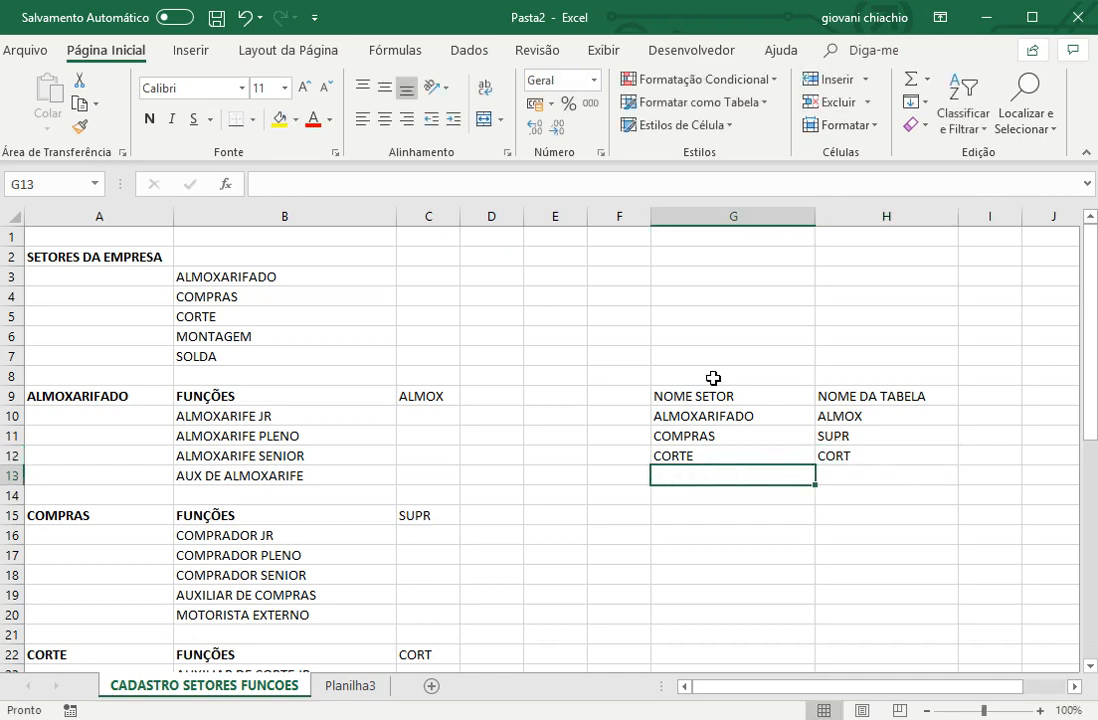
Add the lookup rows MONTAGEM with MONT in G13:H13 and SOLDA with SOL in G14:H14
{"action": "scroll", "coordinate": [669, 421], "scroll_direction": "down", "scroll_amount": 5}
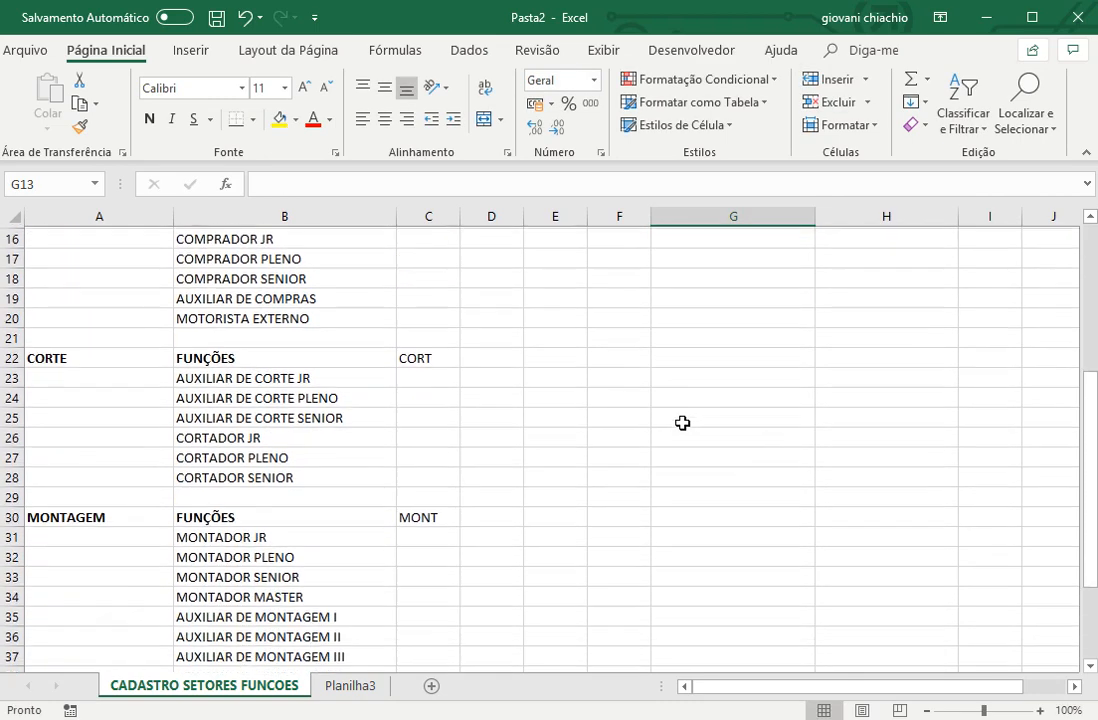
{"action": "type", "text": "MONTAGEM"}
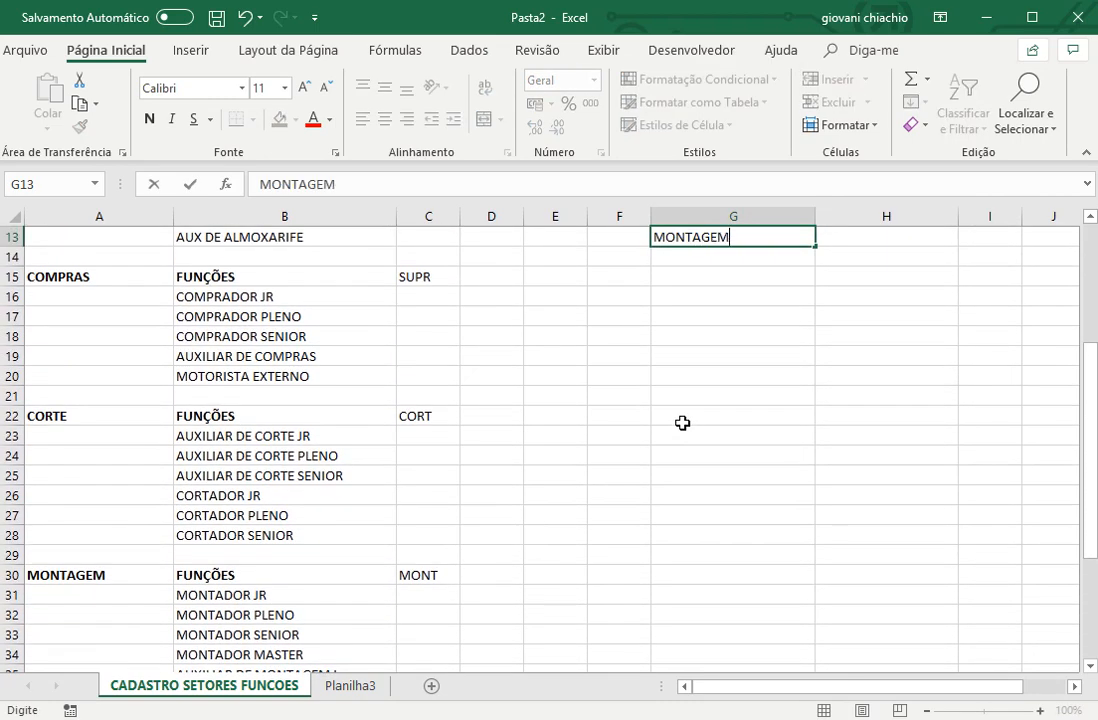
{"action": "key", "text": "Tab"}
{"action": "type", "text": "MONT"}
{"action": "key", "text": "Return"}
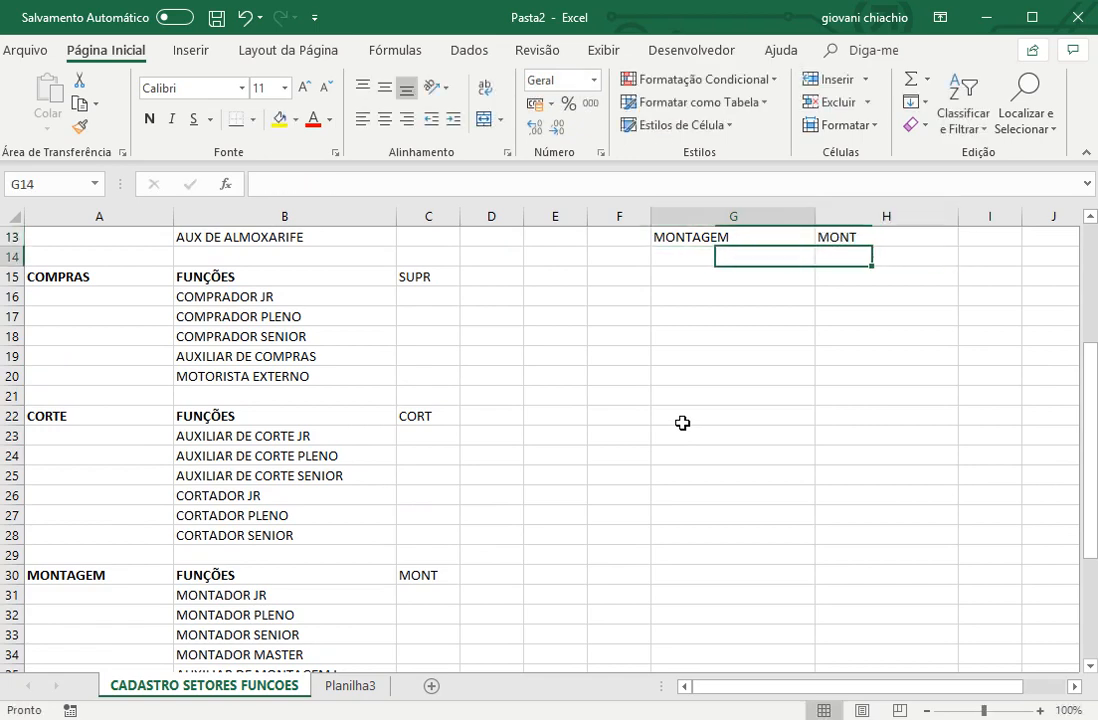
{"action": "scroll", "coordinate": [682, 423], "scroll_direction": "down", "scroll_amount": 2}
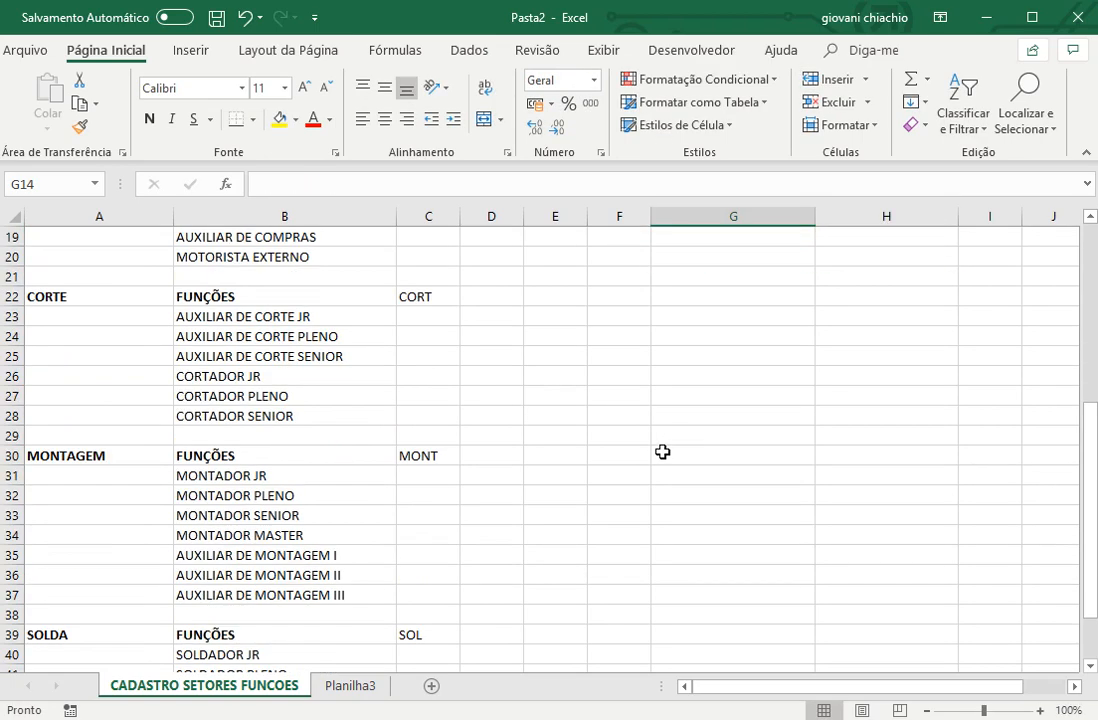
{"action": "scroll", "coordinate": [670, 448], "scroll_direction": "up", "scroll_amount": 4}
{"action": "type", "text": "SOLDA"}
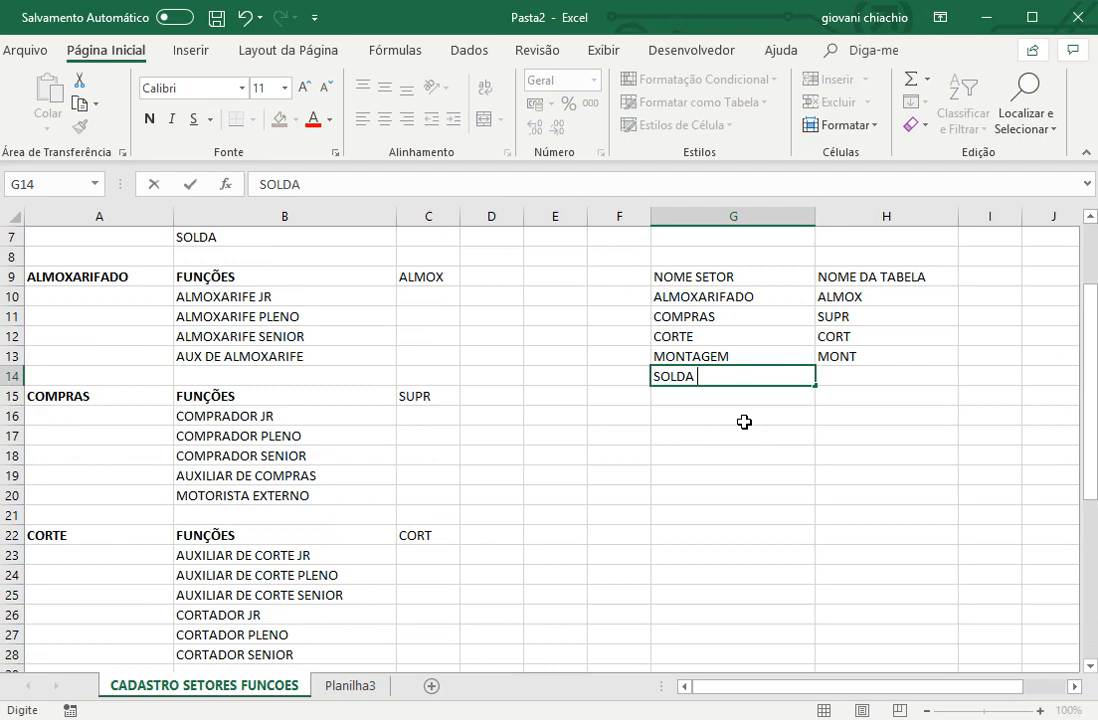
{"action": "key", "text": "Tab"}
{"action": "type", "text": "SO"}
{"action": "key", "text": "Down"}
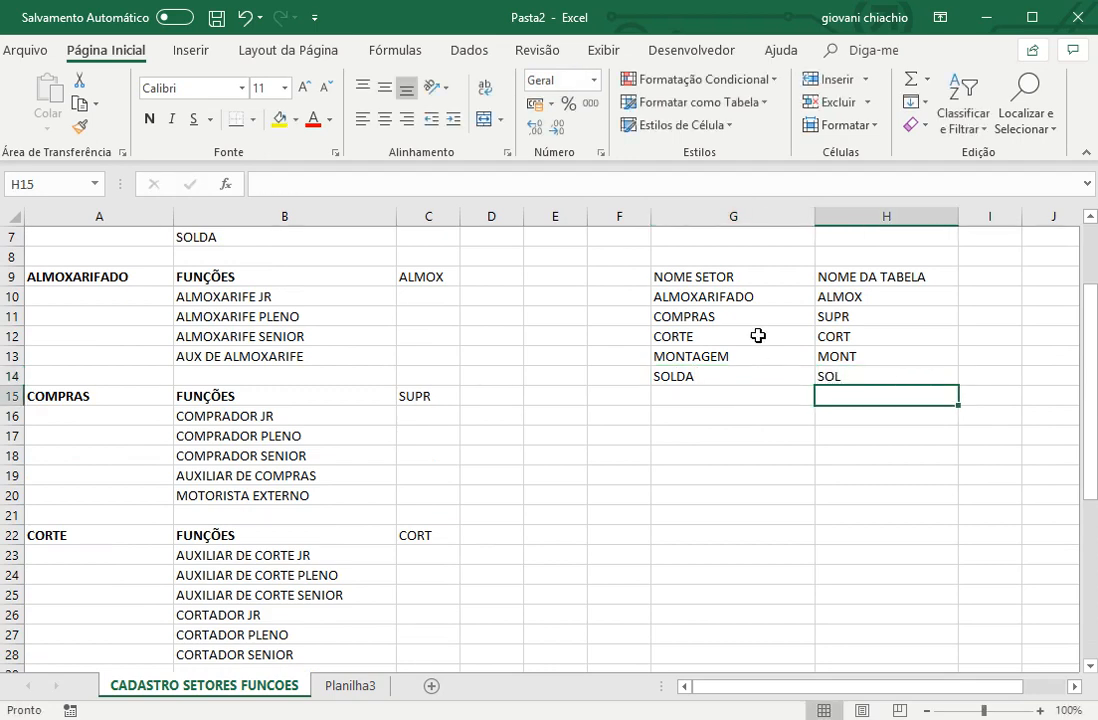
Name the lookup table range G9:H14 TABPROCV and enter the label TABPROCV above it in G8
{"action": "scroll", "coordinate": [762, 435], "scroll_direction": "up", "scroll_amount": 2}
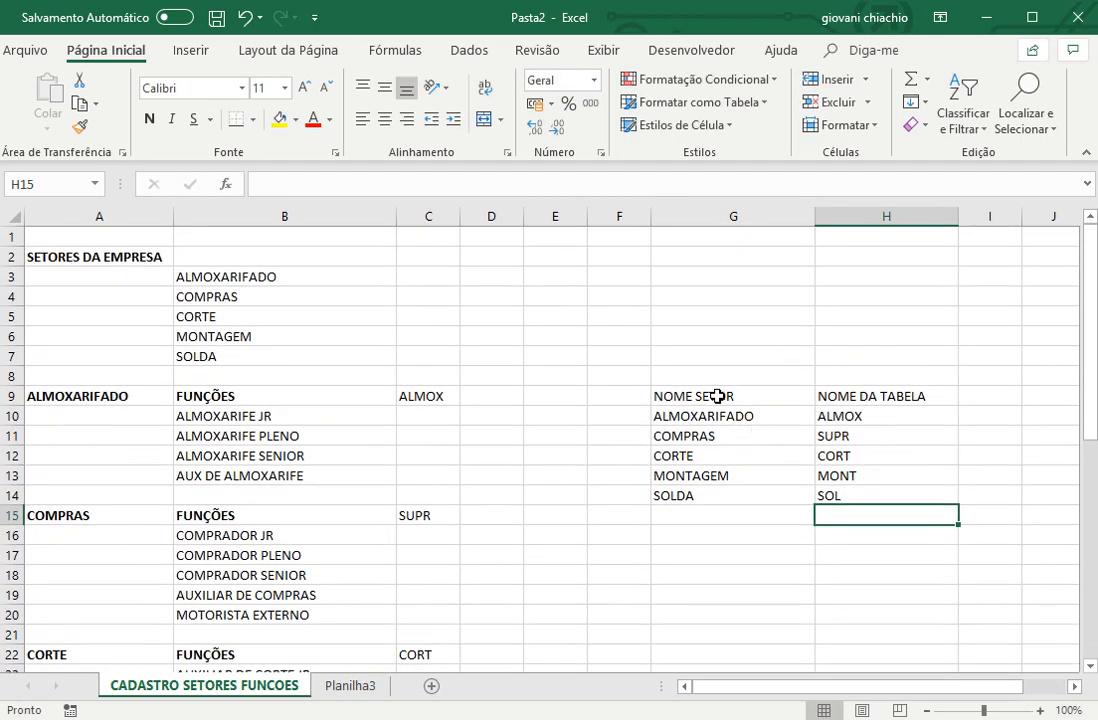
{"action": "left_click_drag", "start_coordinate": [657, 397], "coordinate": [901, 497]}
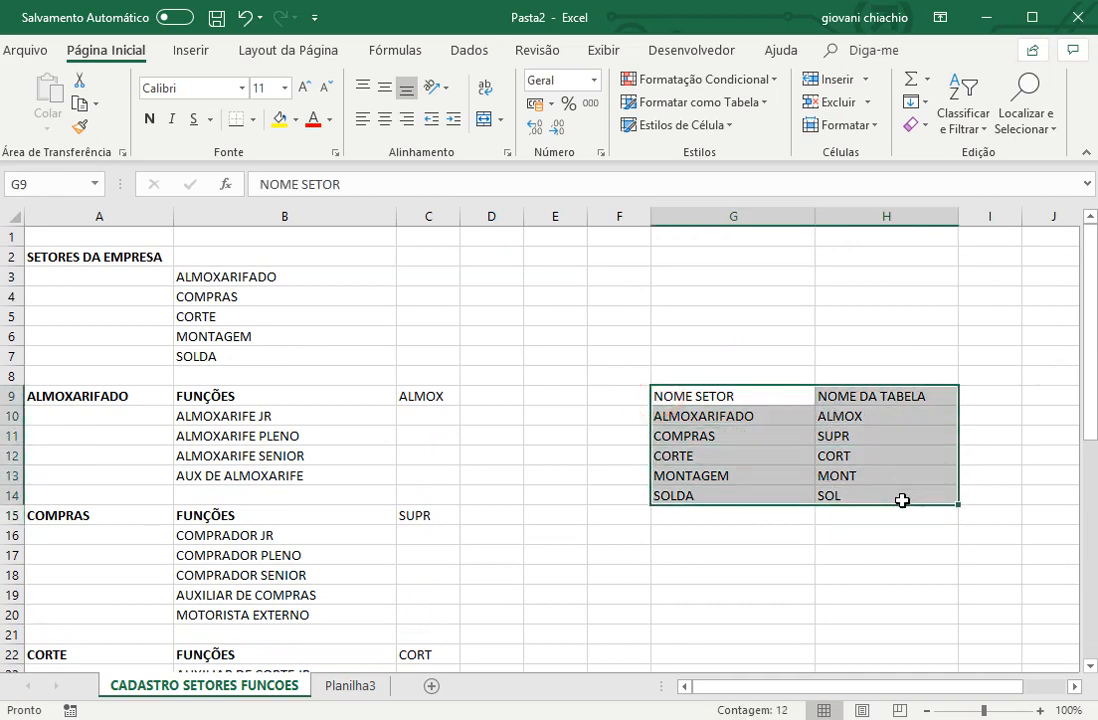
{"action": "left_click", "coordinate": [61, 184]}
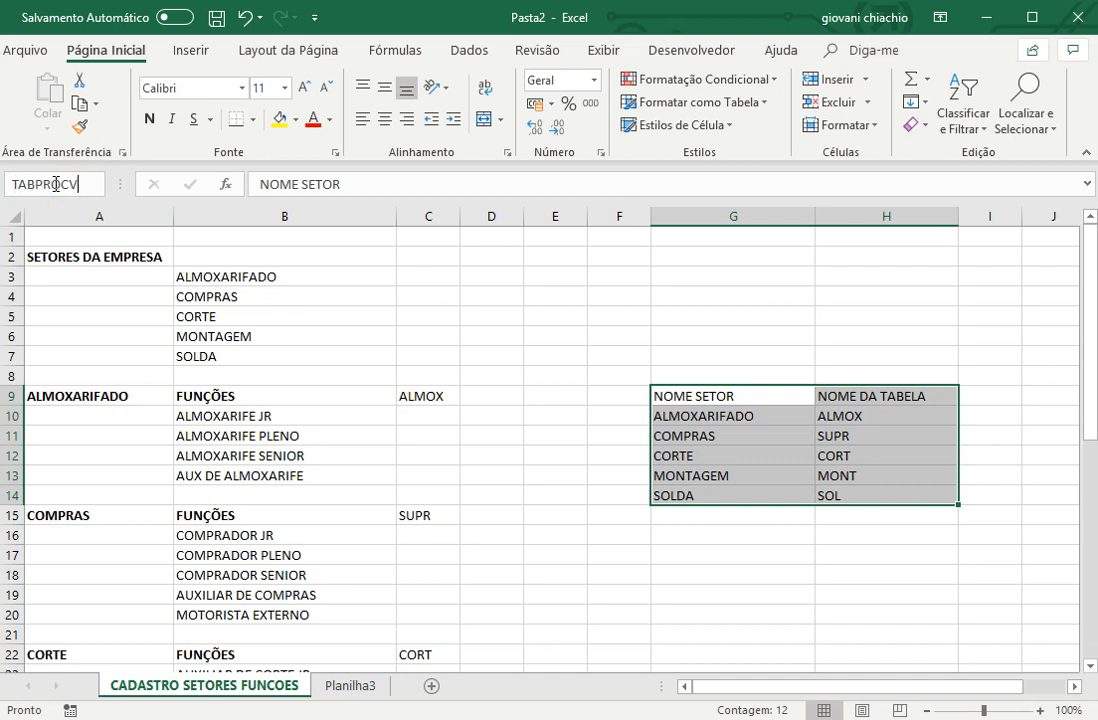
{"action": "left_click", "coordinate": [797, 376]}
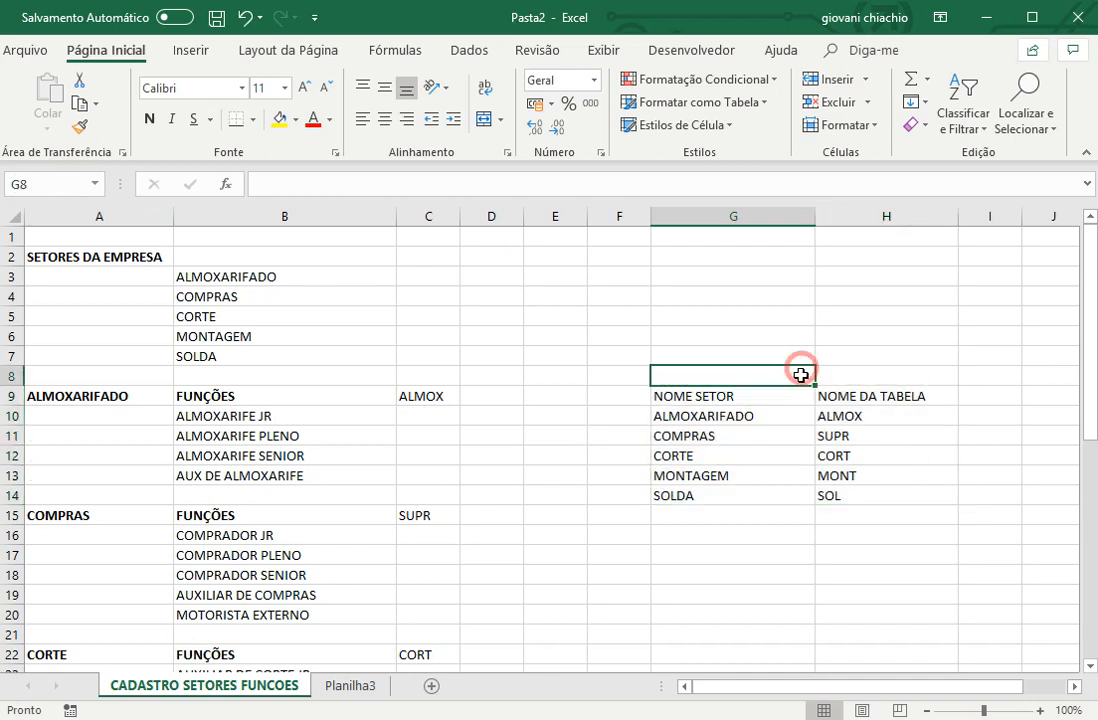
{"action": "type", "text": "TABPROCV"}
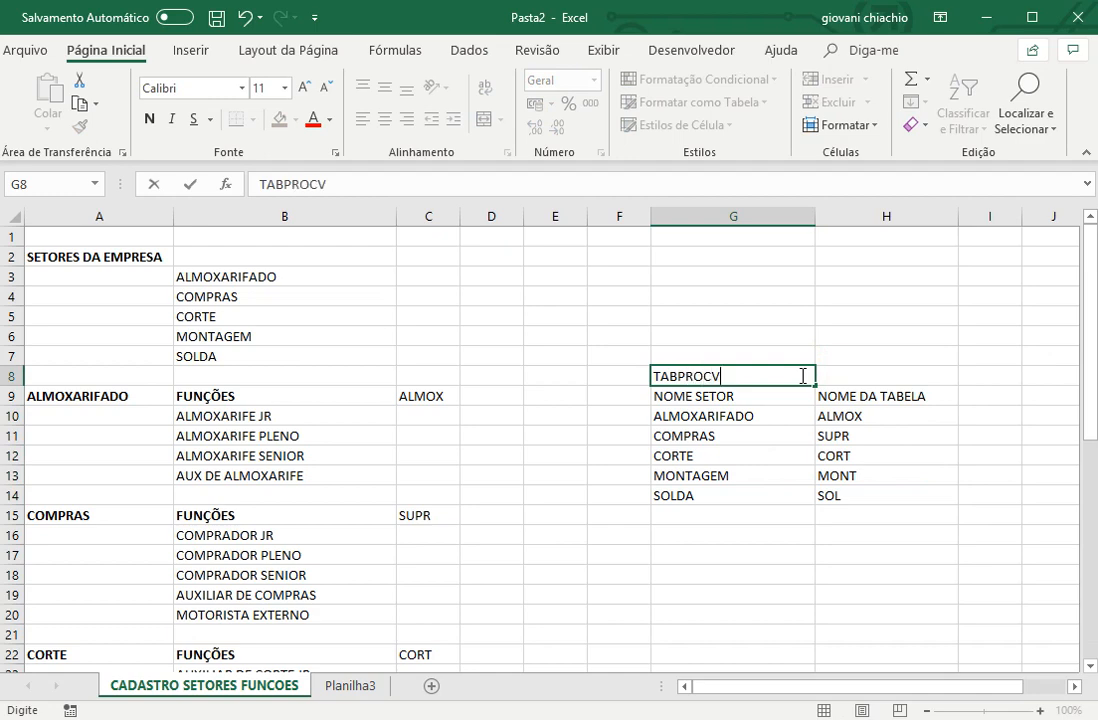
{"action": "key", "text": "Return"}
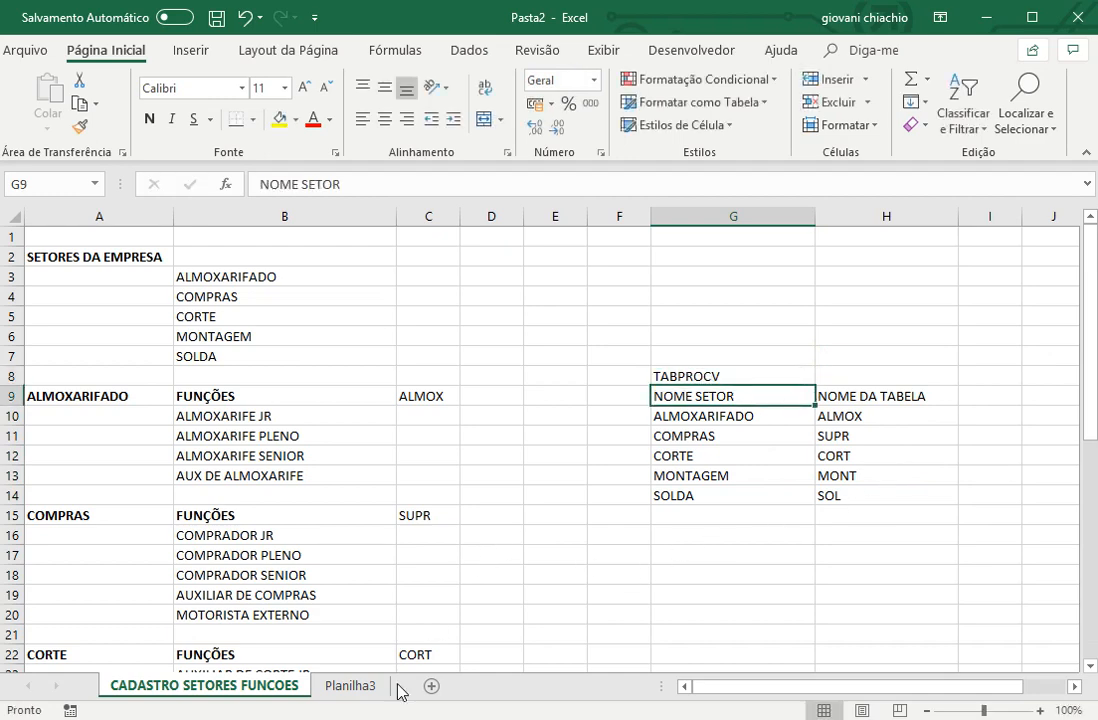
Add a new worksheet, place it after Planilha3, and enter the header SETORES in A1
{"action": "left_click", "coordinate": [433, 687]}
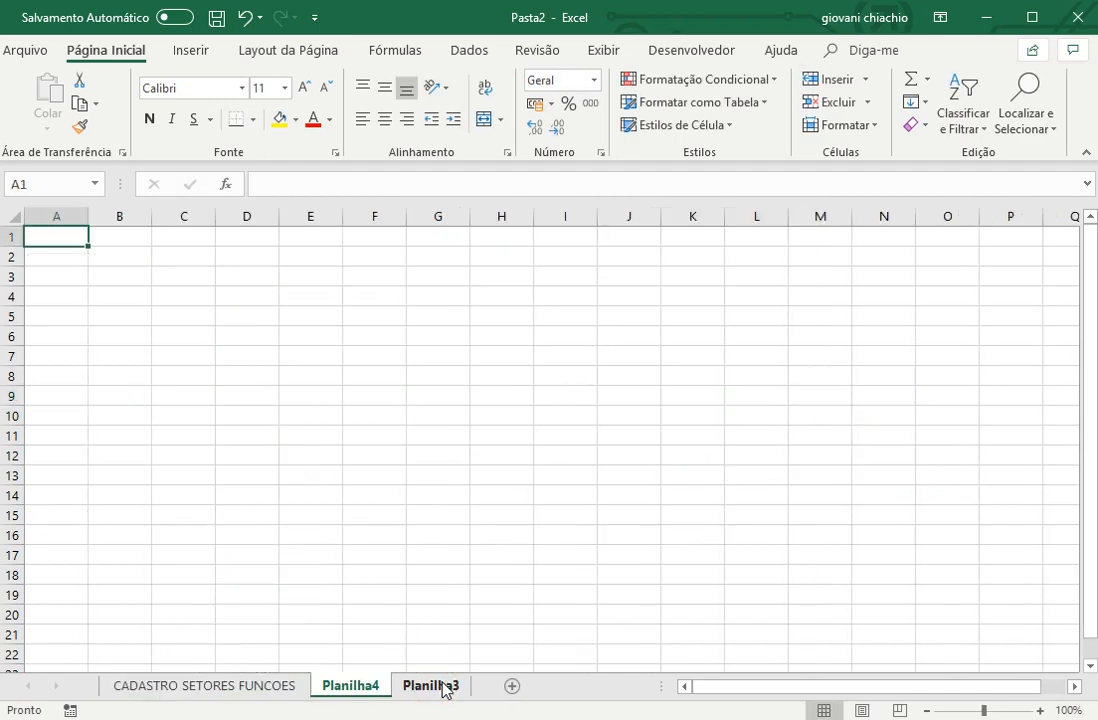
{"action": "left_click_drag", "start_coordinate": [374, 691], "coordinate": [466, 704]}
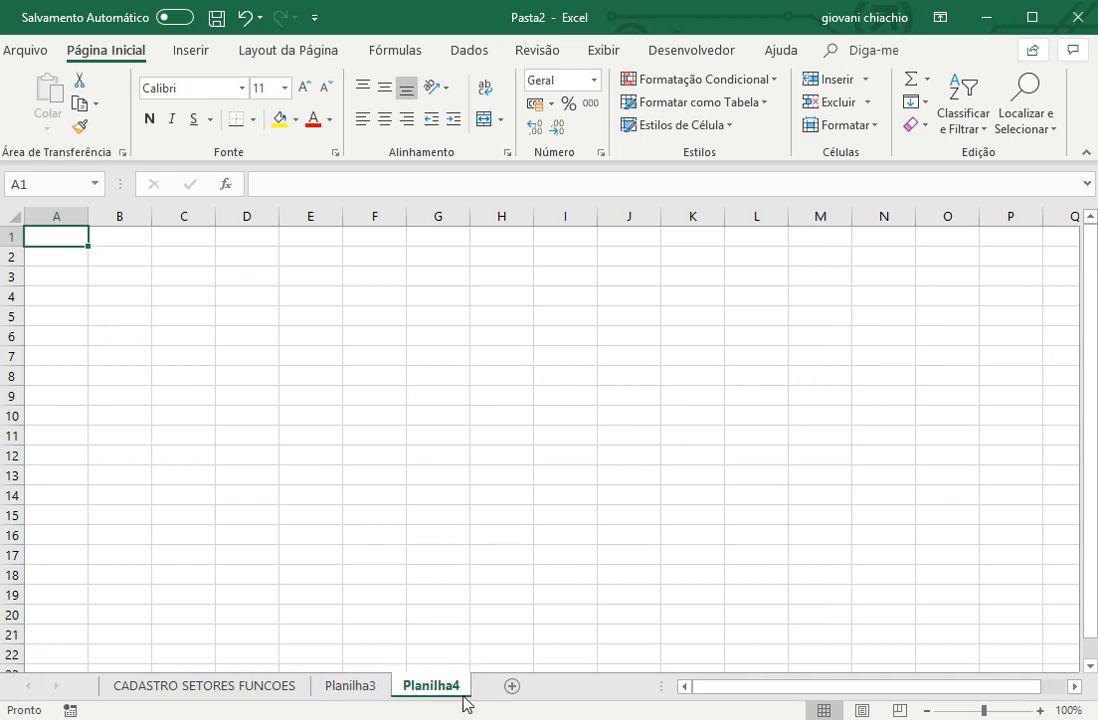
{"action": "type", "text": "SETORES"}
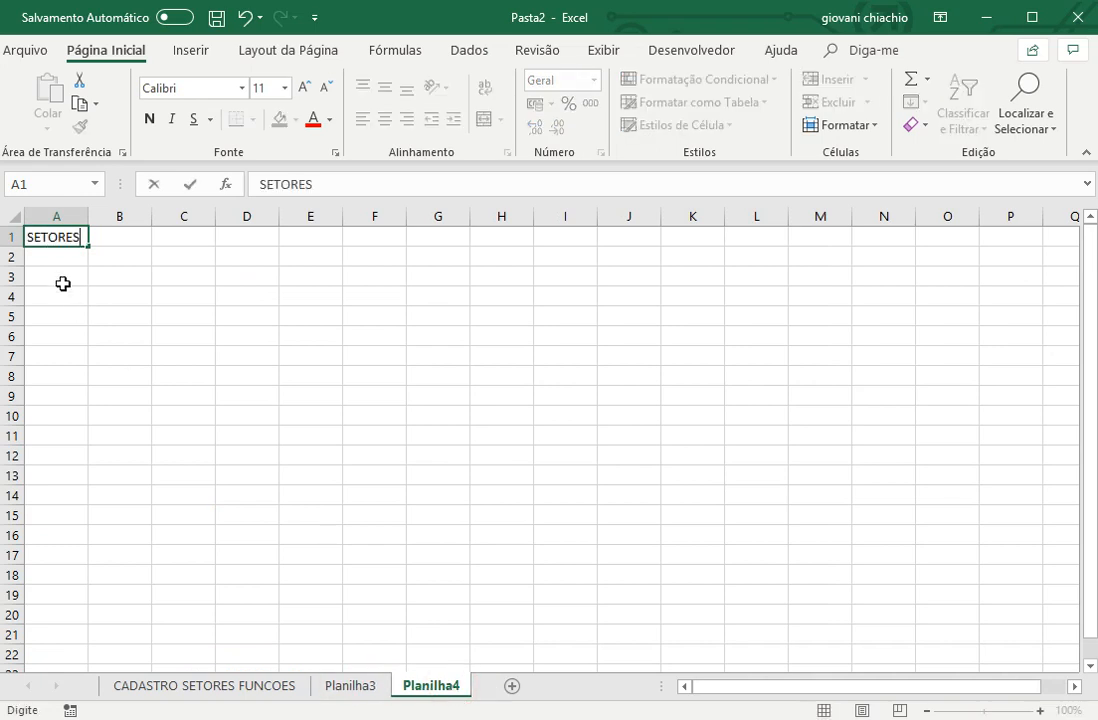
{"action": "key", "text": "Return"}
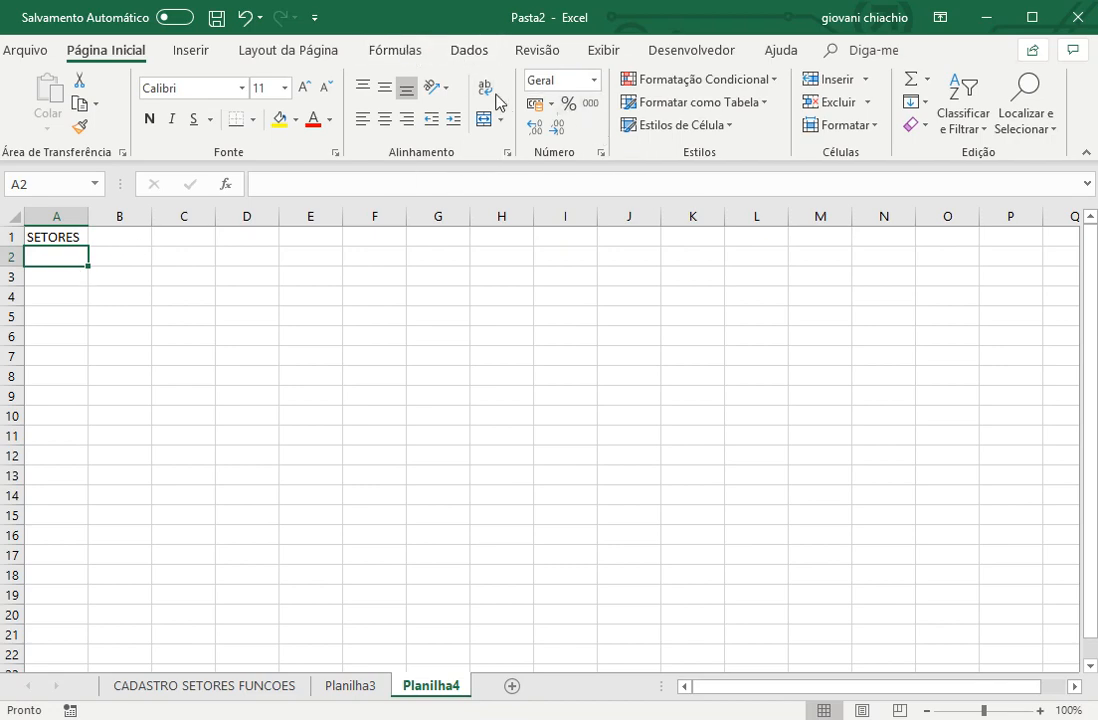
Apply list data validation to A2 with the source =SETORES()
{"action": "left_click", "coordinate": [460, 51]}
{"action": "left_click", "coordinate": [662, 126]}
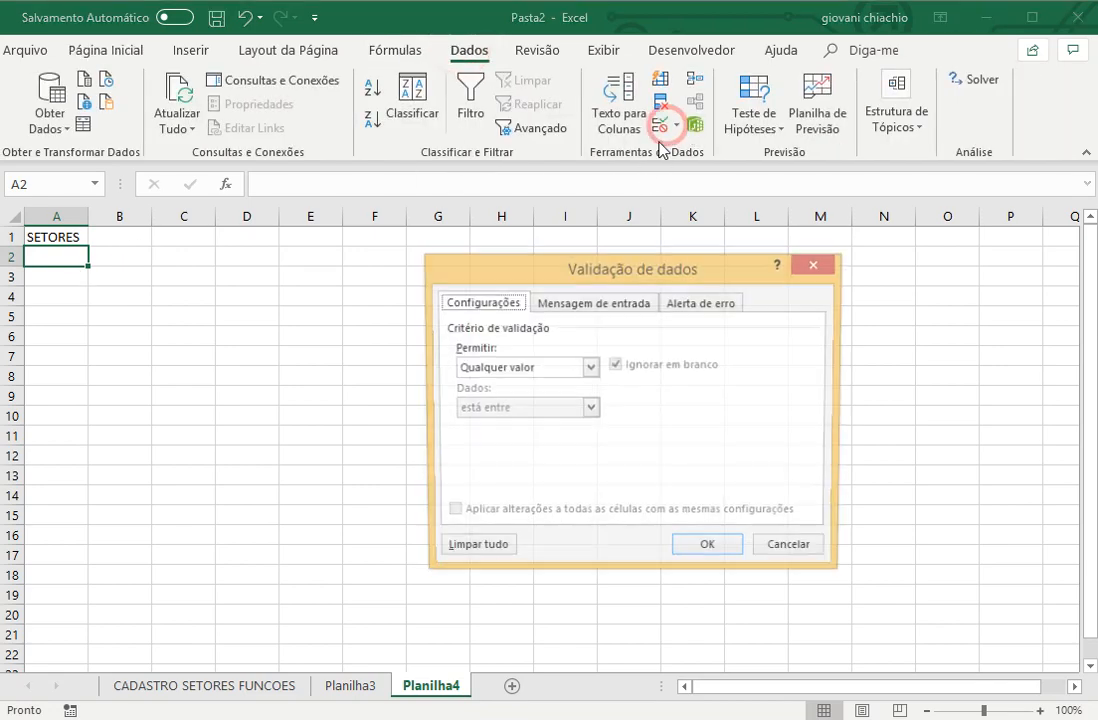
{"action": "left_click", "coordinate": [525, 368]}
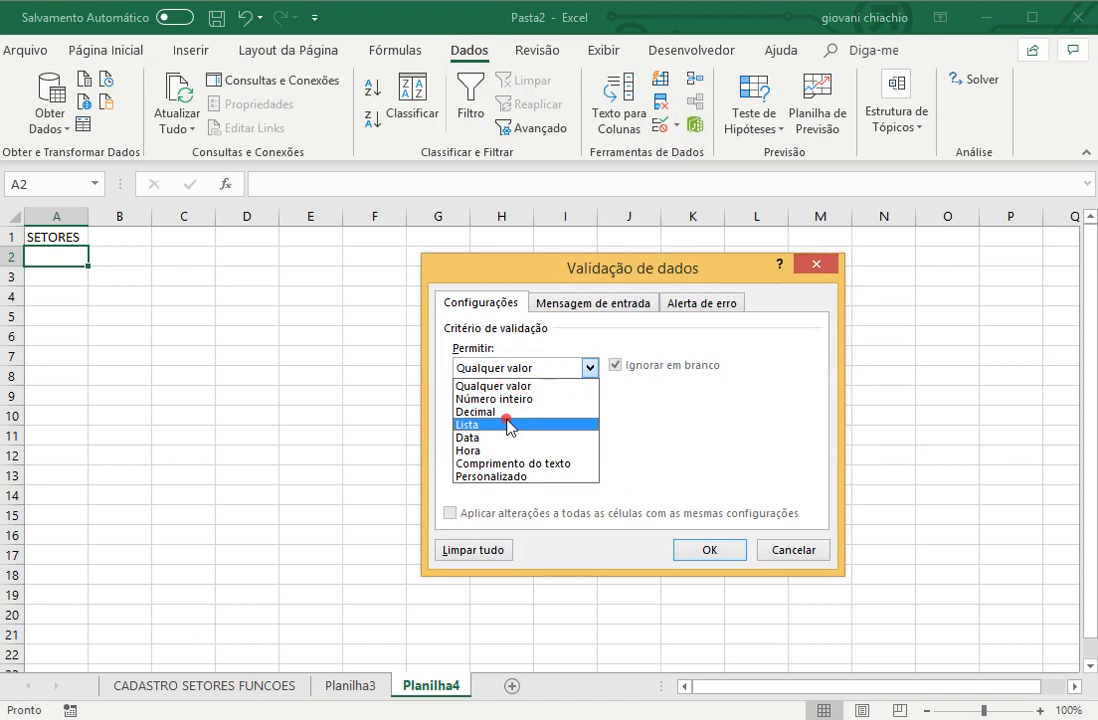
{"action": "left_click", "coordinate": [505, 409]}
{"action": "left_click", "coordinate": [531, 452]}
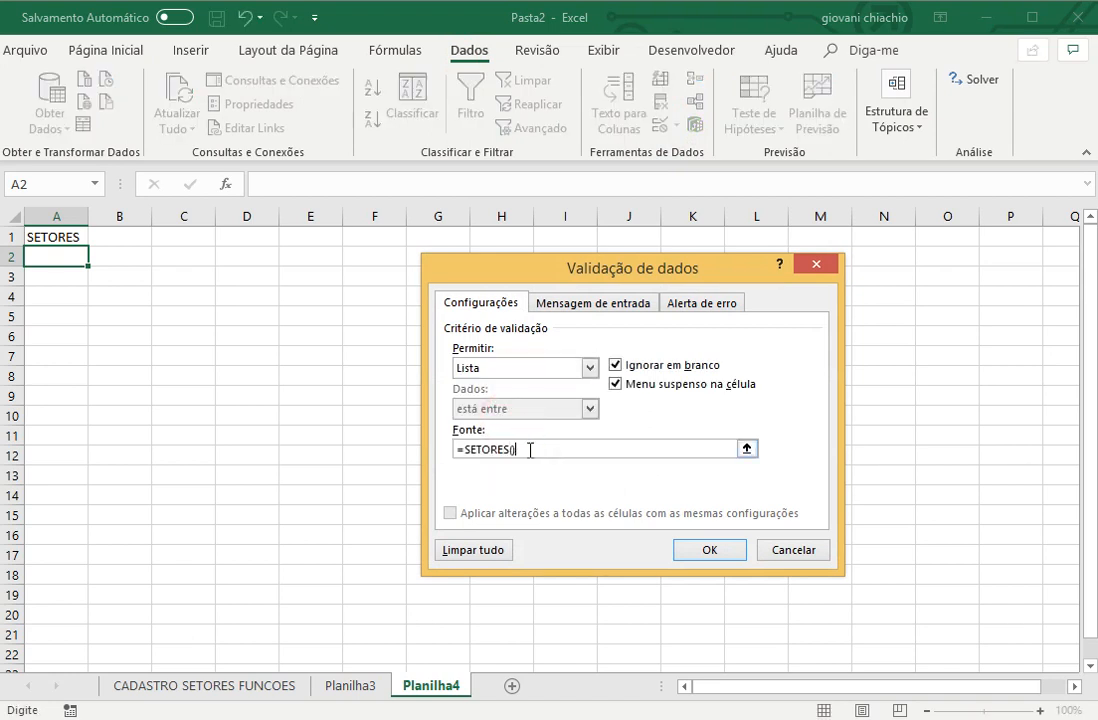
{"action": "key", "text": "Return"}
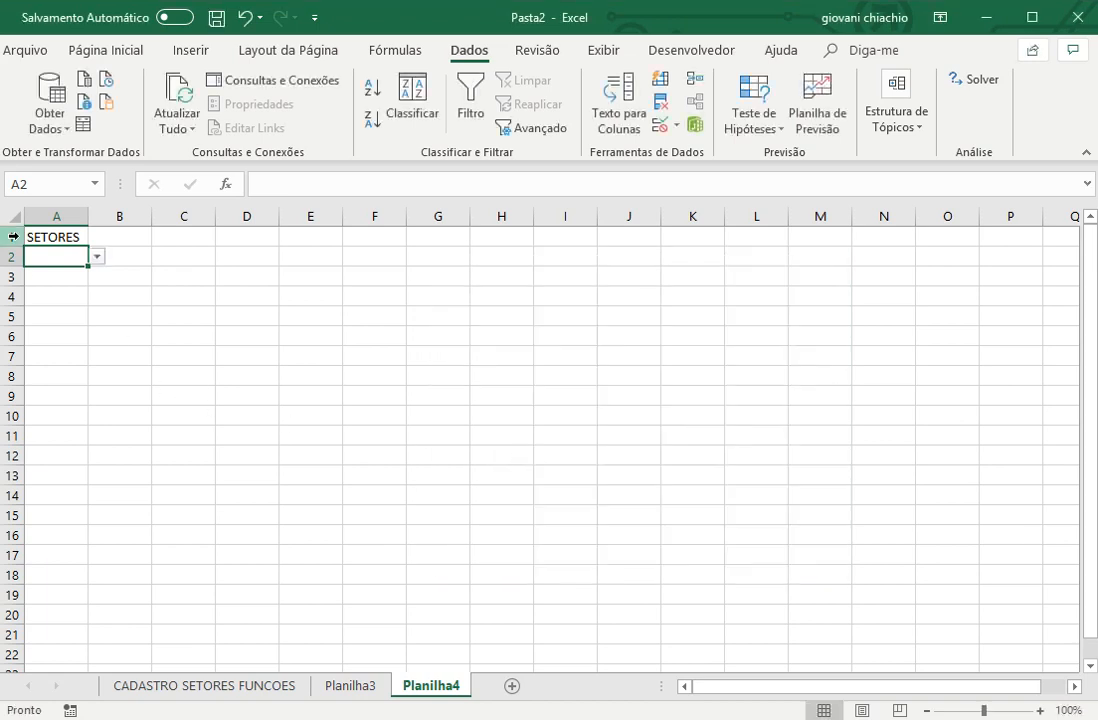
Widen column A so the sector names fit in A2's drop-down list, and check the list
{"action": "left_click", "coordinate": [97, 256]}
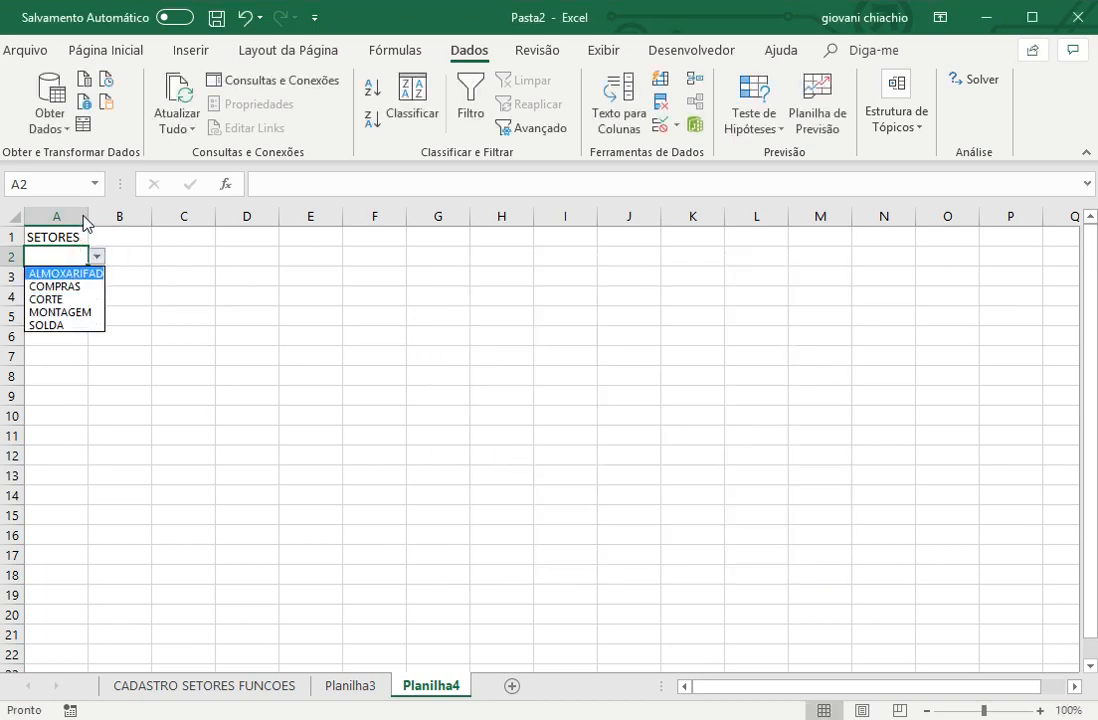
{"action": "left_click_drag", "start_coordinate": [88, 216], "coordinate": [127, 217]}
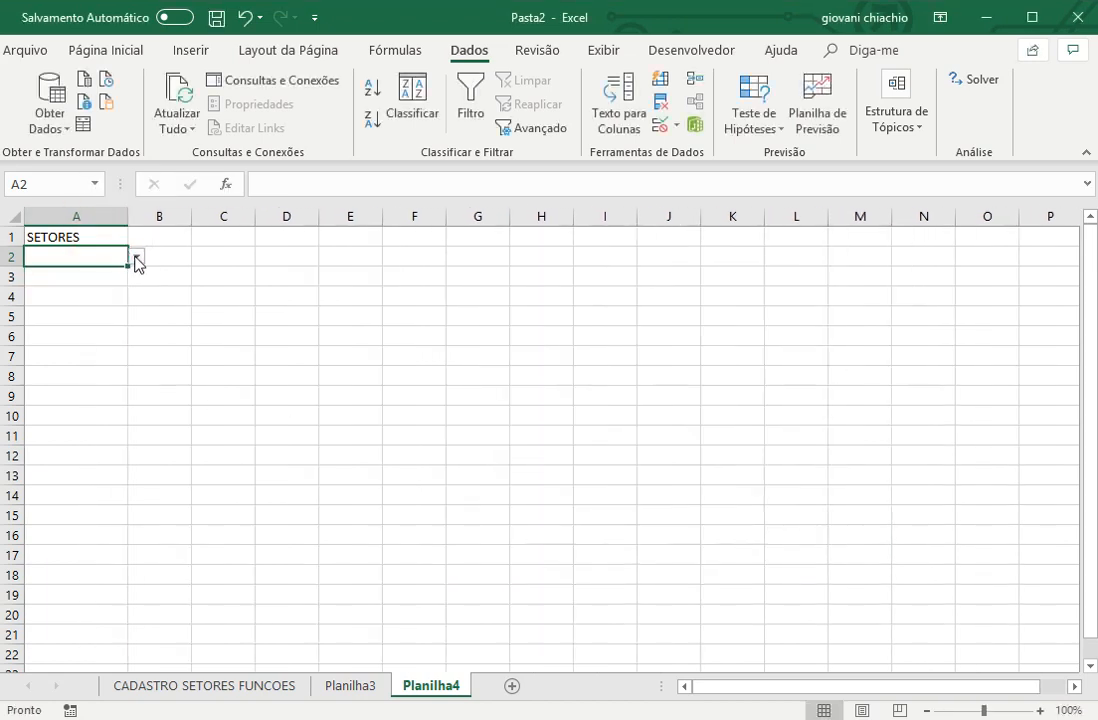
{"action": "left_click", "coordinate": [136, 257]}
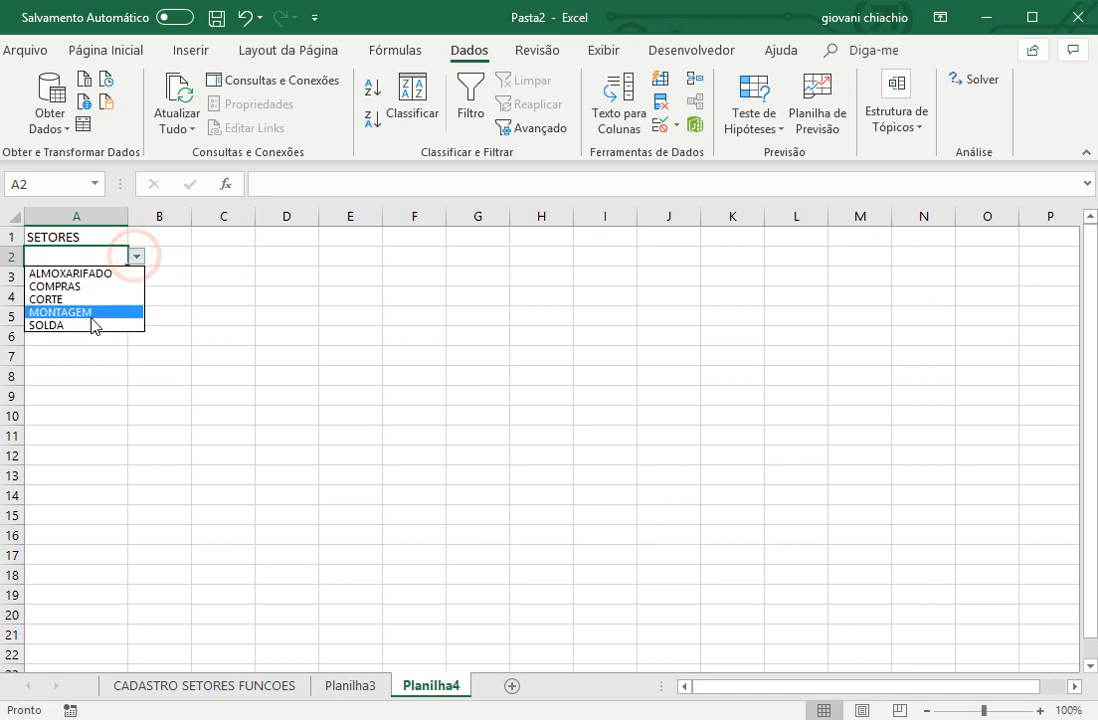
{"action": "left_click", "coordinate": [149, 213]}
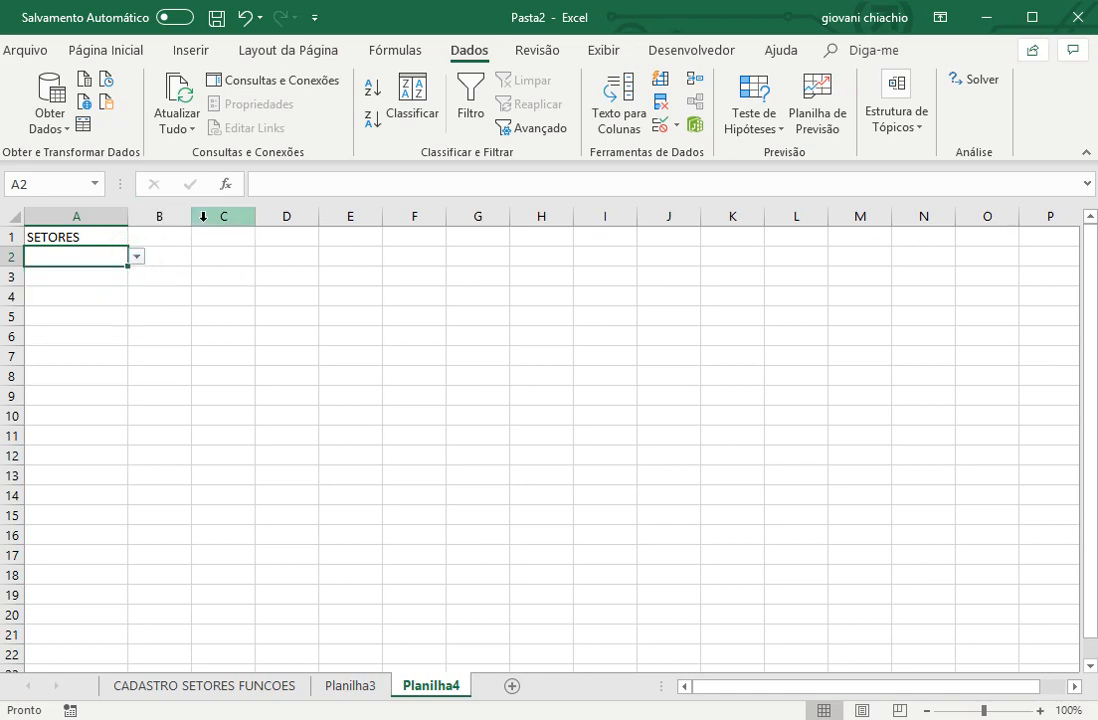
Widen columns B and C and enter the header FUNÇÕES in C1
{"action": "left_click_drag", "start_coordinate": [191, 217], "coordinate": [293, 221]}
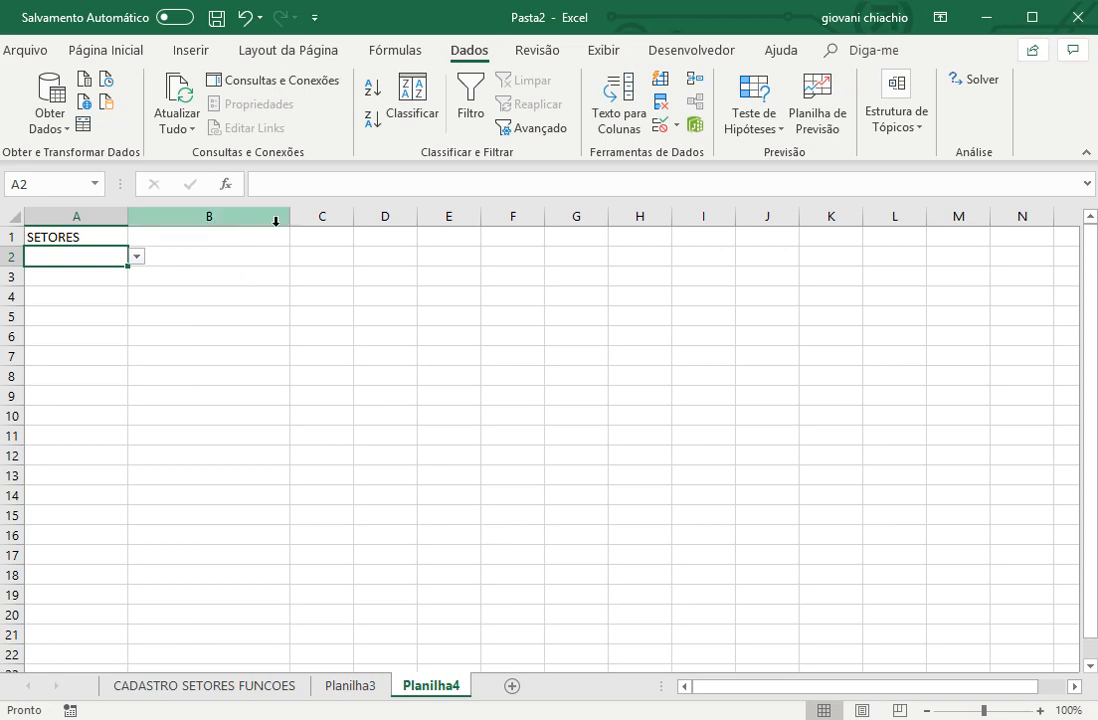
{"action": "left_click", "coordinate": [315, 235]}
{"action": "left_click_drag", "start_coordinate": [352, 213], "coordinate": [445, 214]}
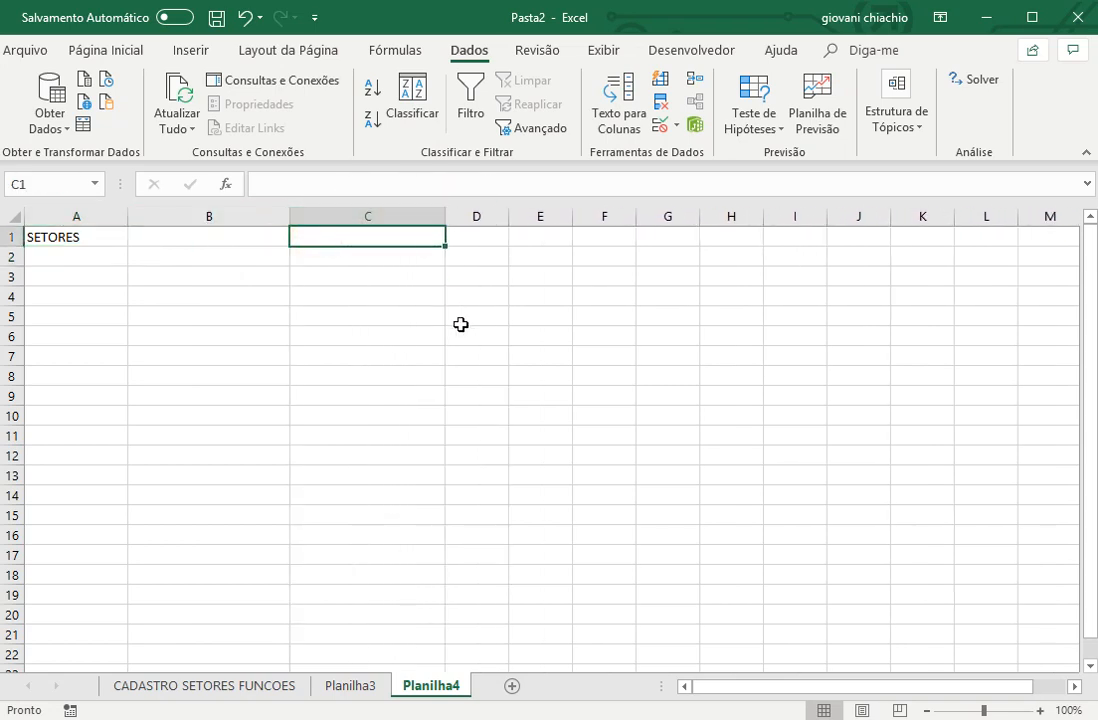
{"action": "type", "text": "FUNÇÕES"}
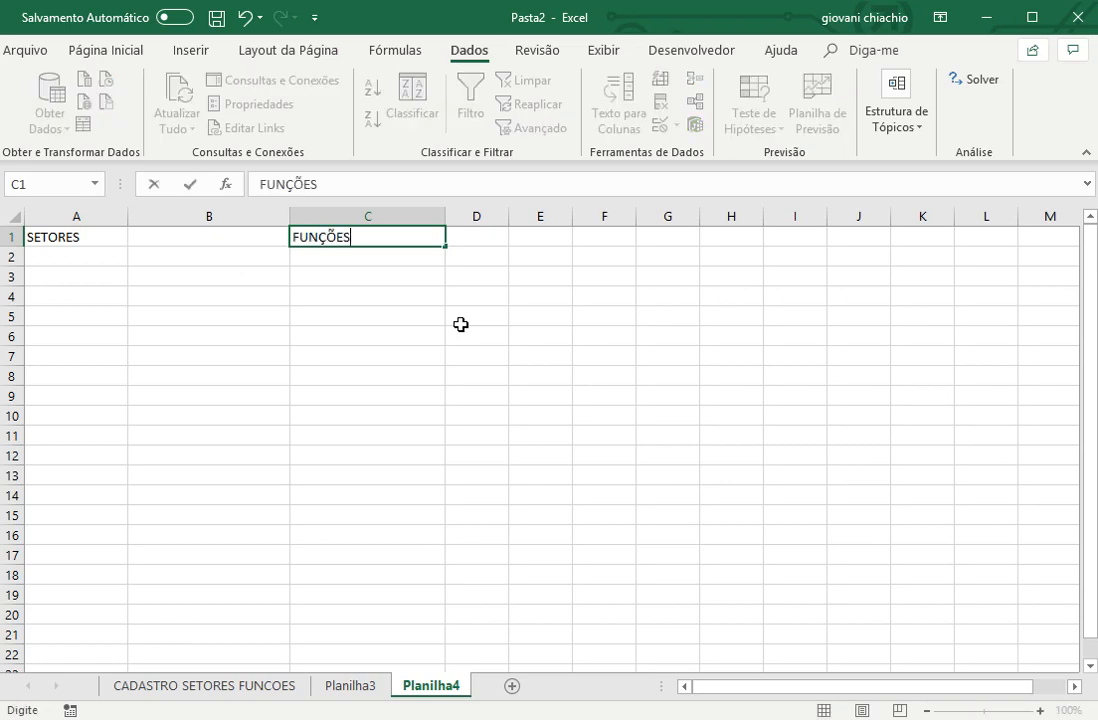
{"action": "key", "text": "Return"}
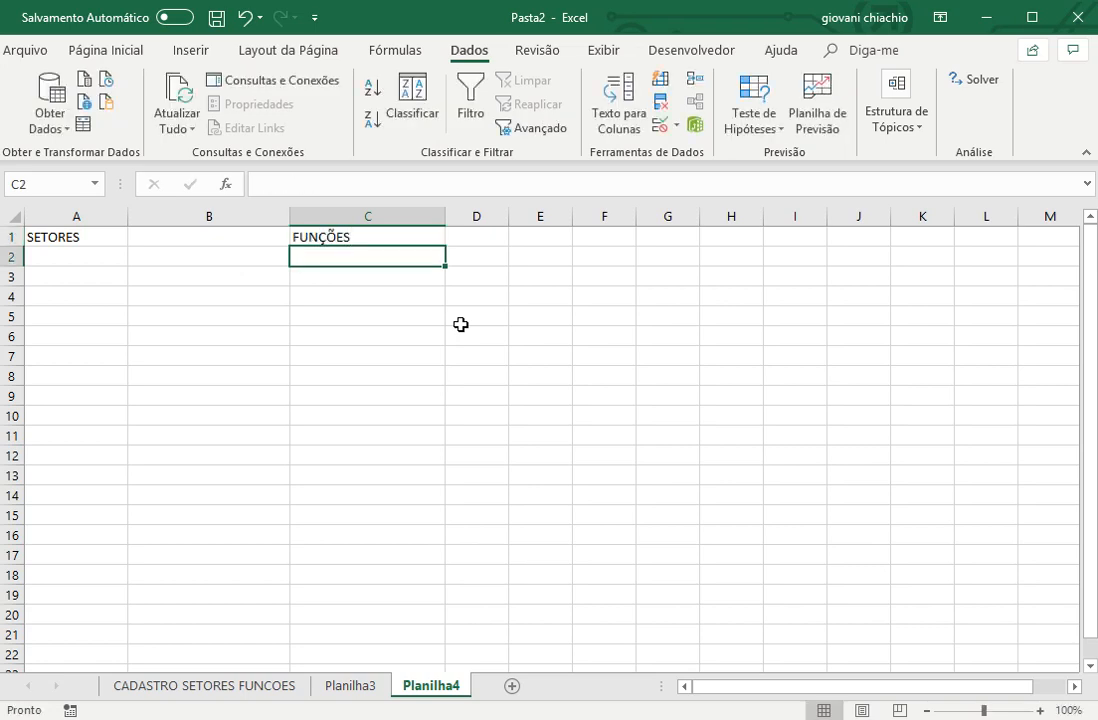
Choose COMPRAS from the sector drop-down list in A2
{"action": "left_click", "coordinate": [54, 257]}
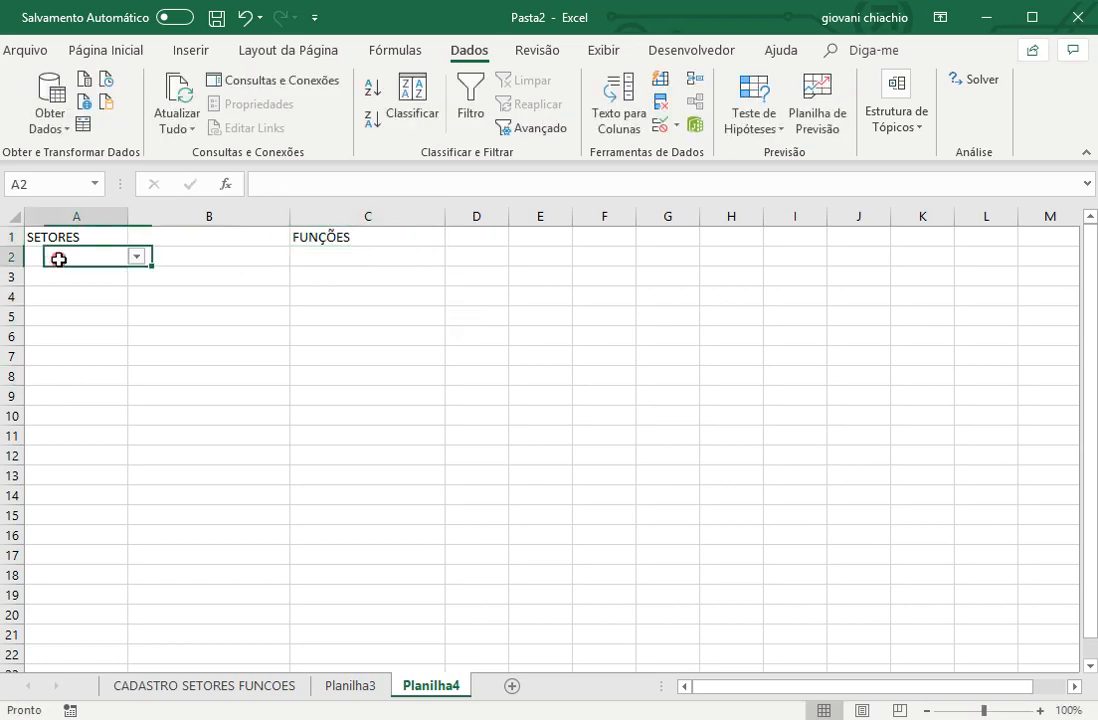
{"action": "left_click", "coordinate": [136, 256]}
{"action": "left_click", "coordinate": [90, 287]}
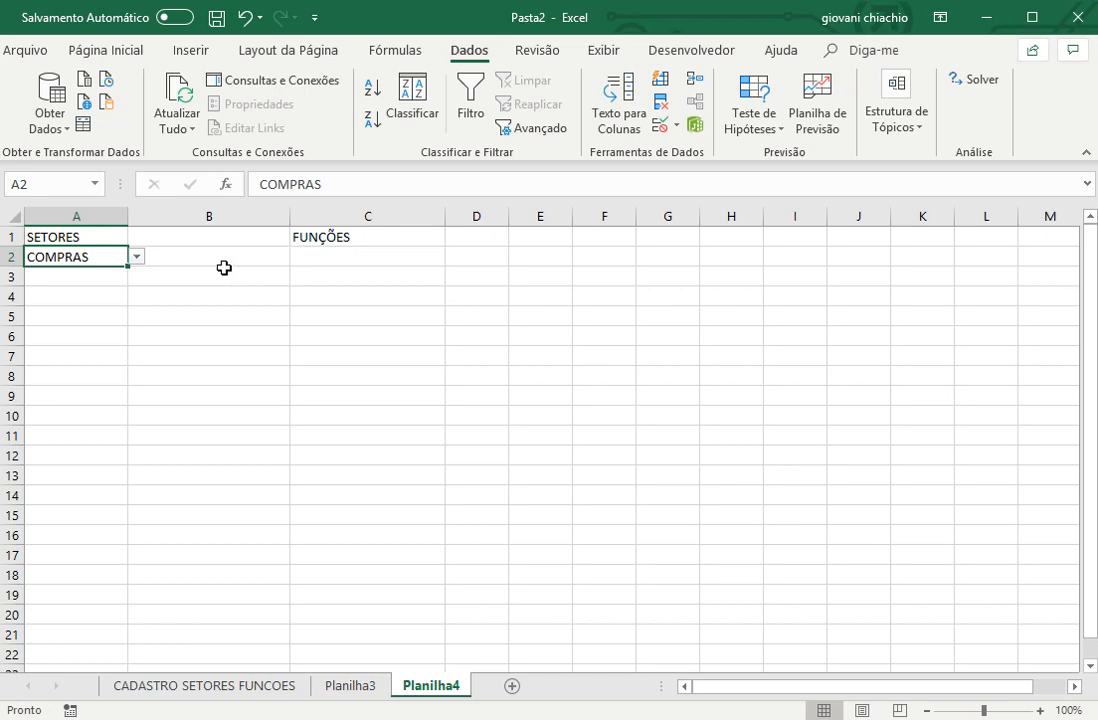
{"action": "left_click", "coordinate": [331, 261]}
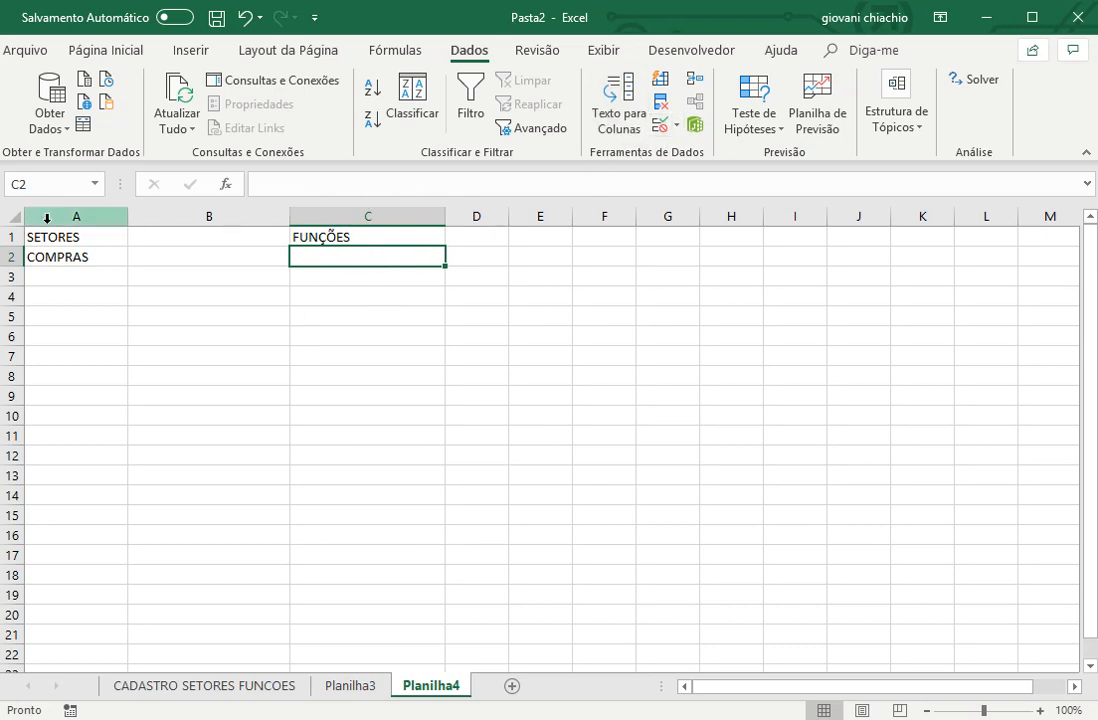
{"action": "left_click", "coordinate": [60, 256]}
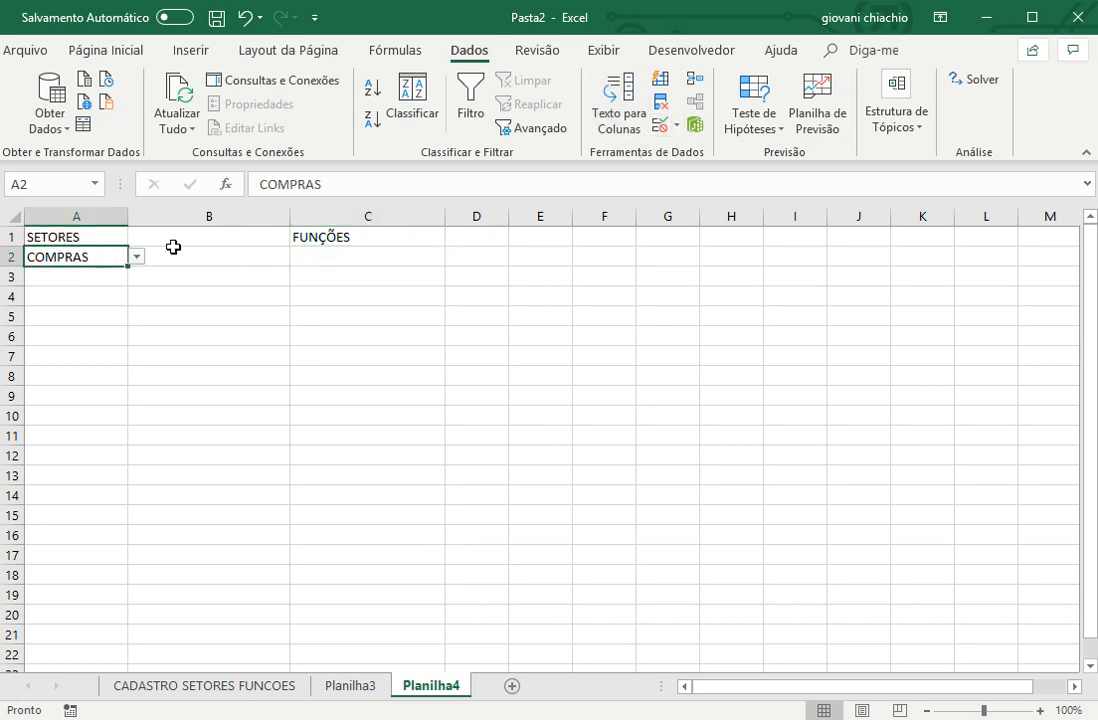
{"action": "left_click", "coordinate": [358, 253]}
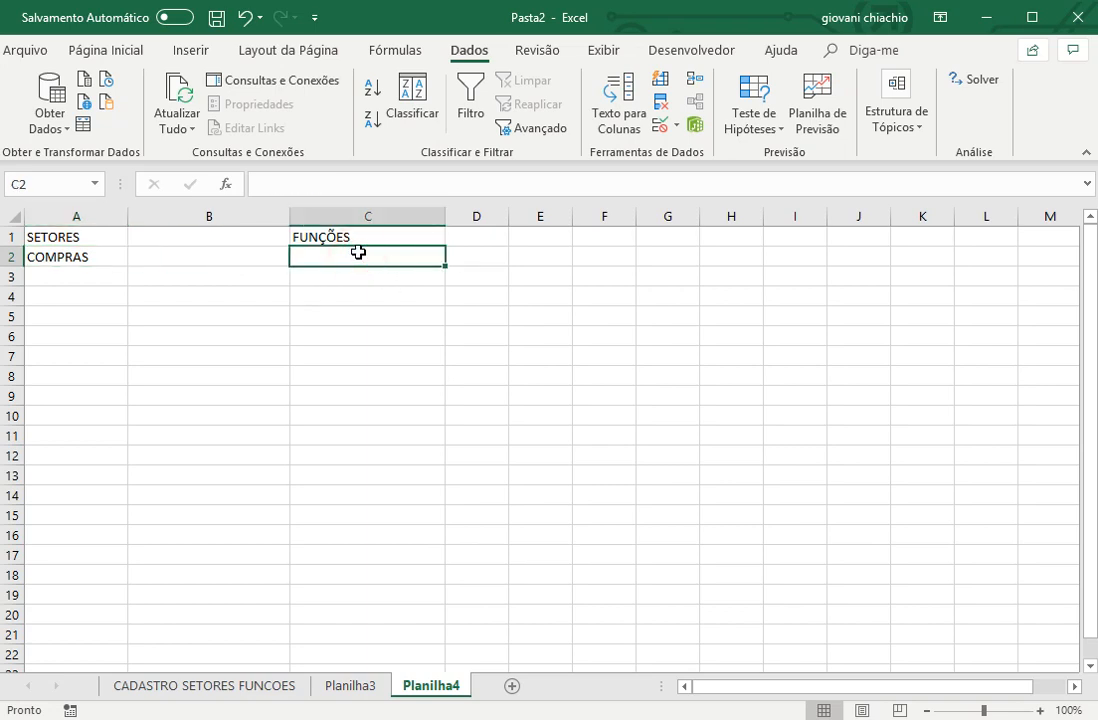
Set the sector in A2 to ALMOXARIFADO from its drop-down list
{"action": "left_click", "coordinate": [94, 251]}
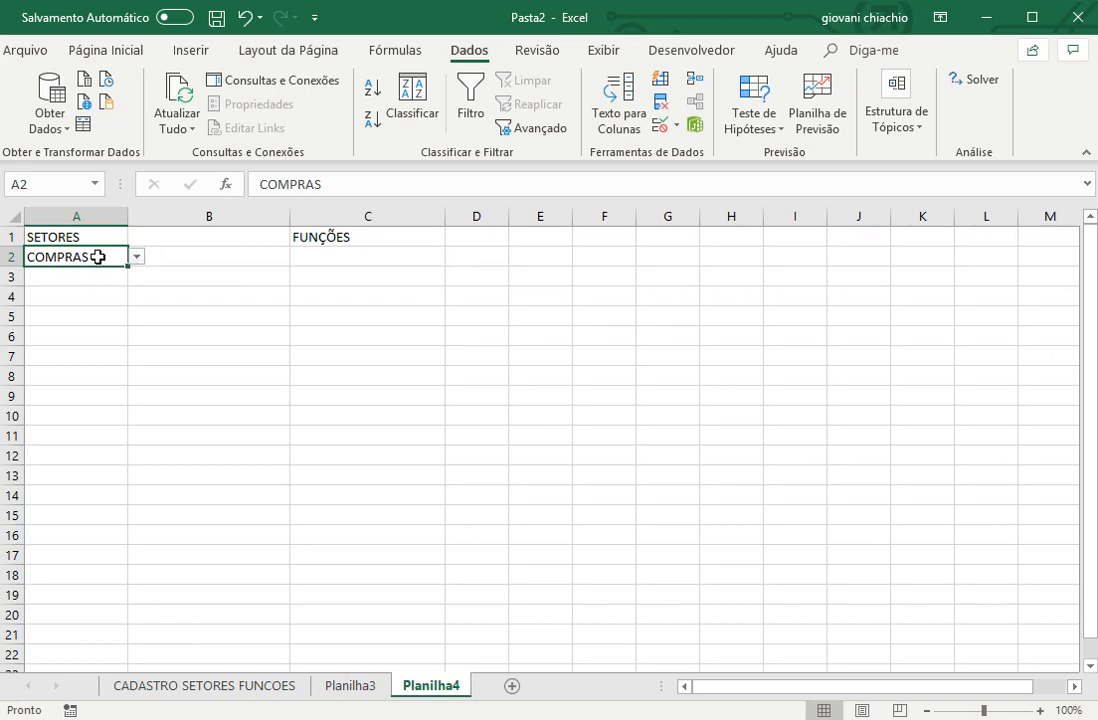
{"action": "left_click", "coordinate": [138, 258]}
{"action": "left_click", "coordinate": [127, 272]}
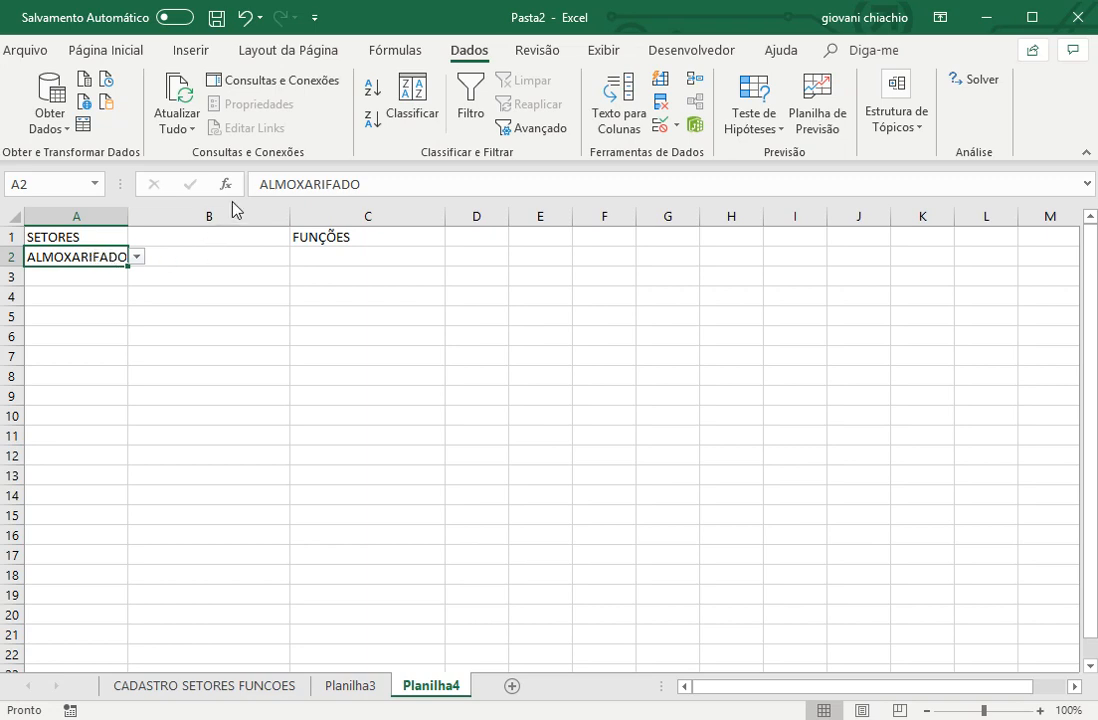
Start a PROCV formula in B2 of Planilha4 with A2 as the lookup value
{"action": "left_click", "coordinate": [241, 236]}
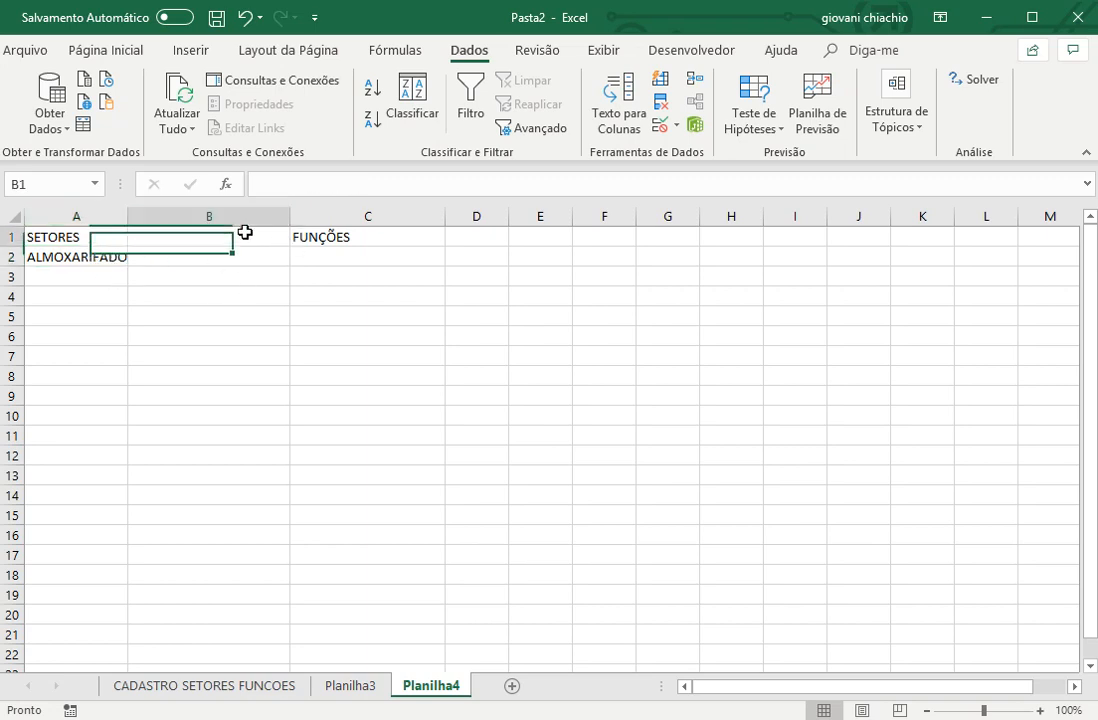
{"action": "left_click", "coordinate": [227, 262]}
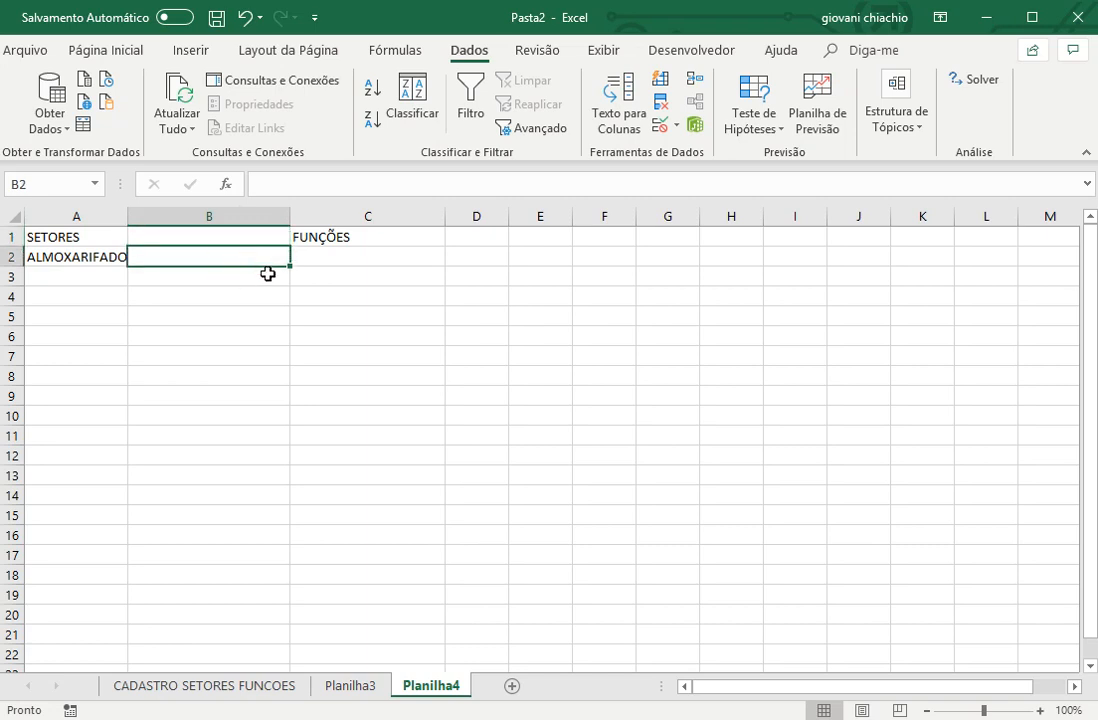
{"action": "type", "text": "="}
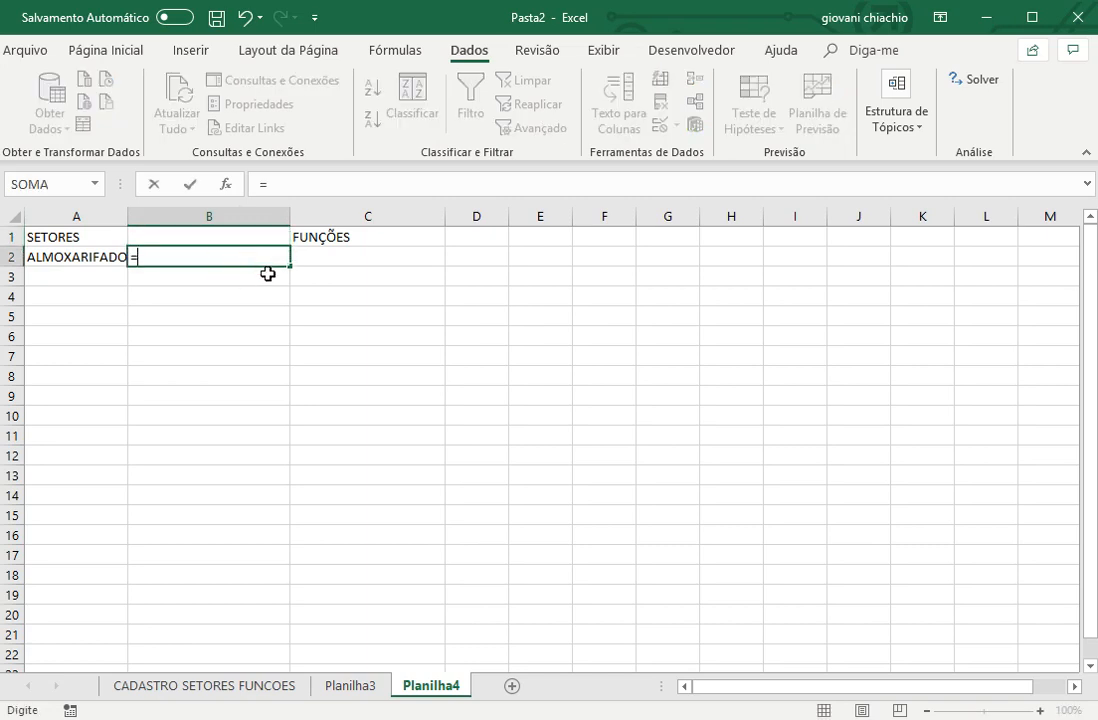
{"action": "type", "text": "PROCGV"}
{"action": "key", "text": "BackSpace"}
{"action": "key", "text": "BackSpace"}
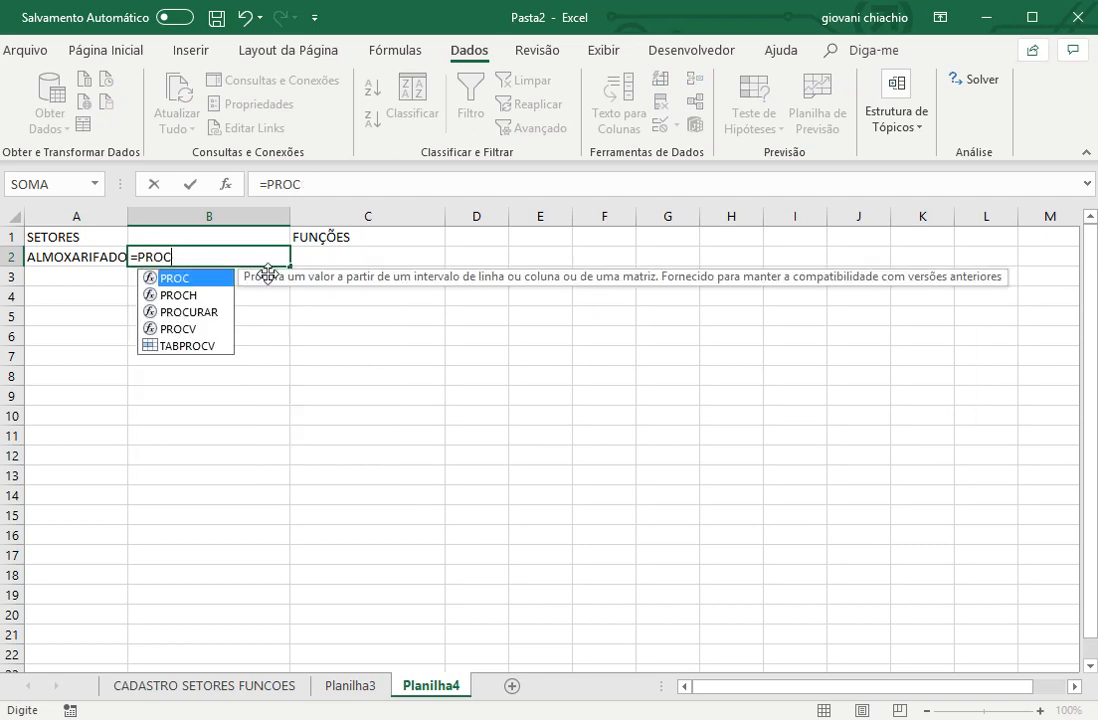
{"action": "type", "text": "V("}
{"action": "key", "text": "Left"}
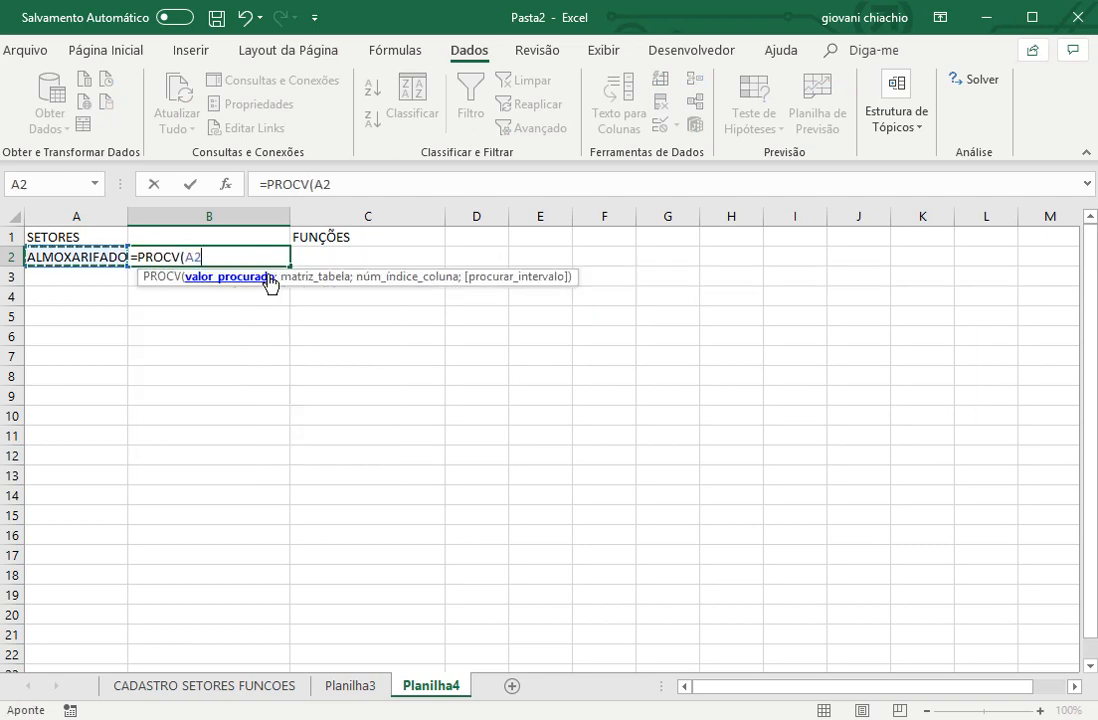
{"action": "type", "text": ";"}
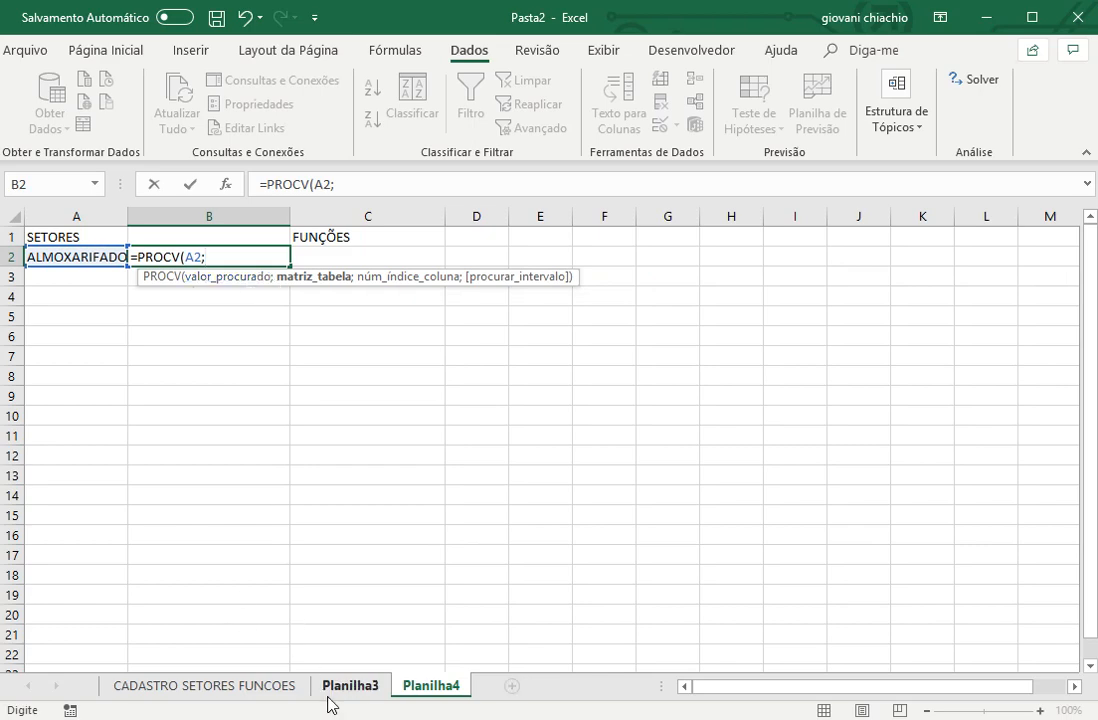
{"action": "left_click", "coordinate": [260, 688]}
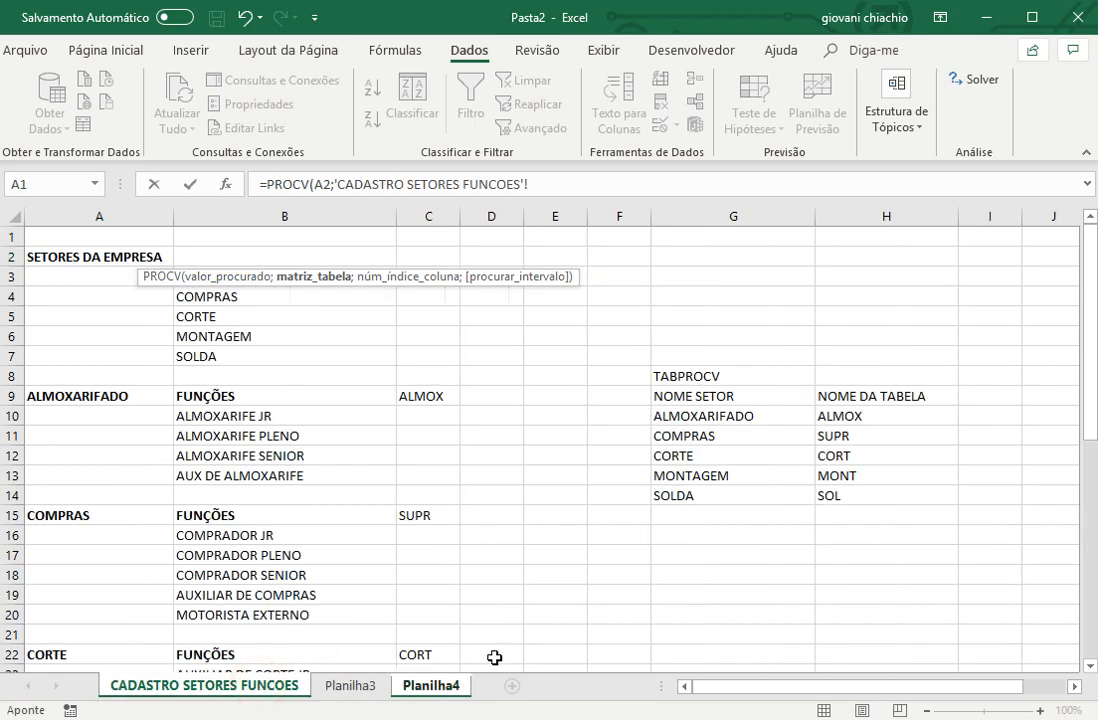
{"action": "left_click", "coordinate": [442, 688]}
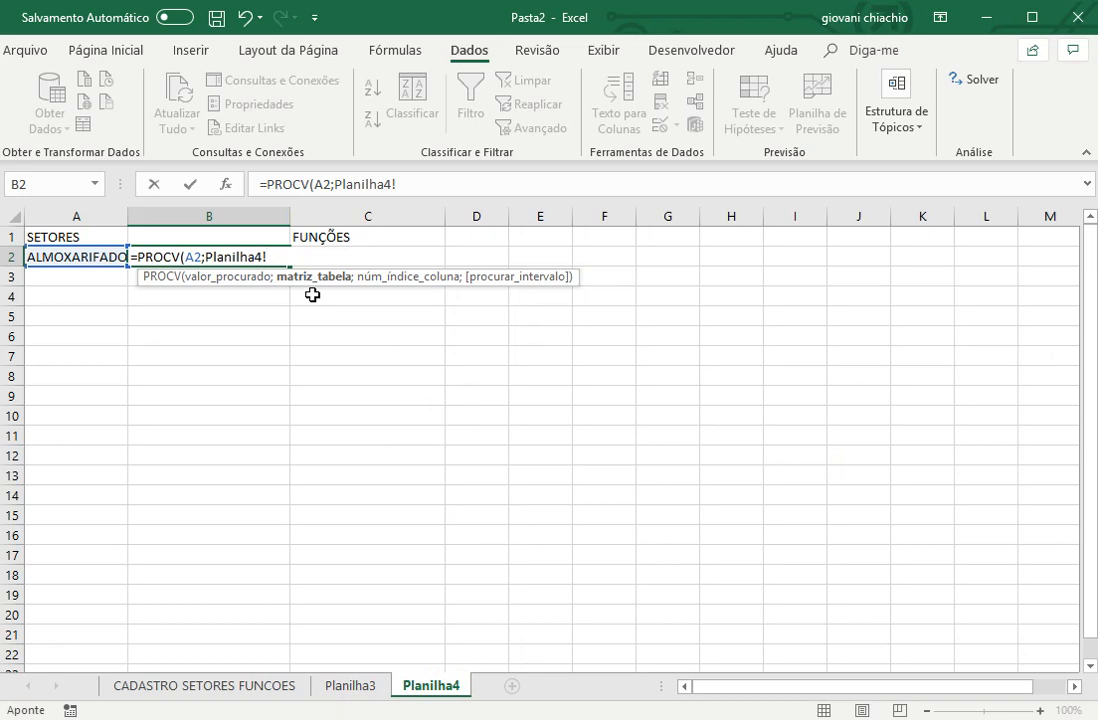
{"action": "key", "text": "BackSpace"}
{"action": "key", "text": "BackSpace"}
{"action": "key", "text": "BackSpace"}
{"action": "key", "text": "BackSpace"}
{"action": "key", "text": "BackSpace"}
{"action": "key", "text": "BackSpace"}
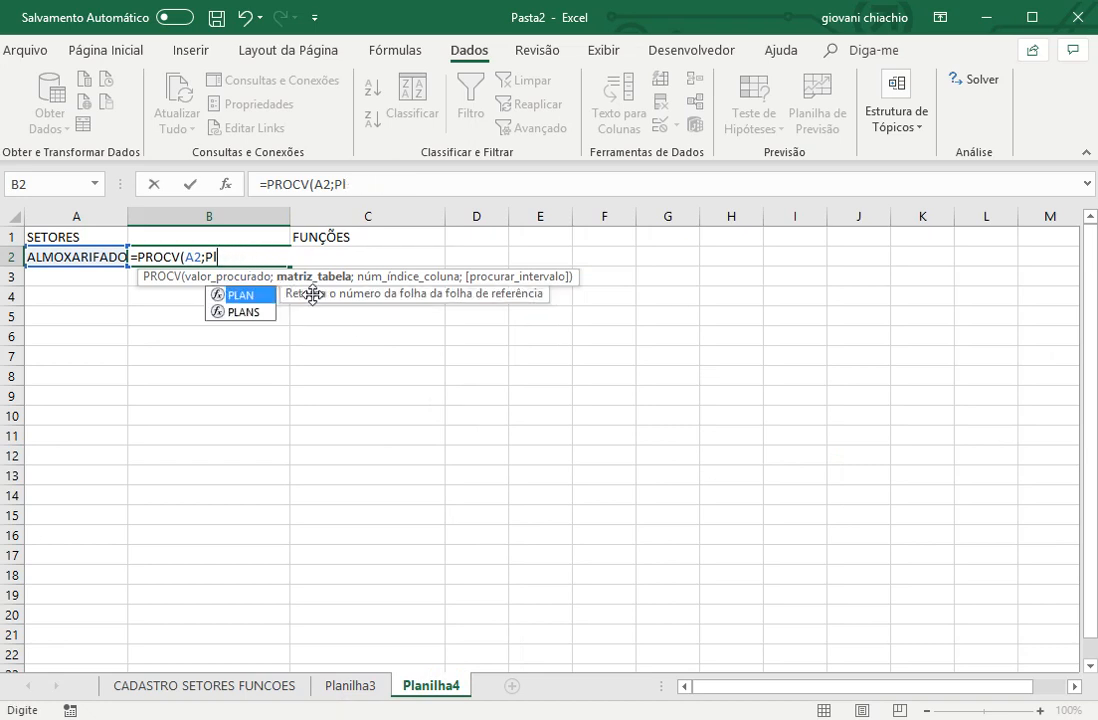
Complete the PROCV formula in B2 with the table TABPROCV, column index 2 and FALSO for an exact match
{"action": "type", "text": "TAB"}
{"action": "type", "text": "PROCV"}
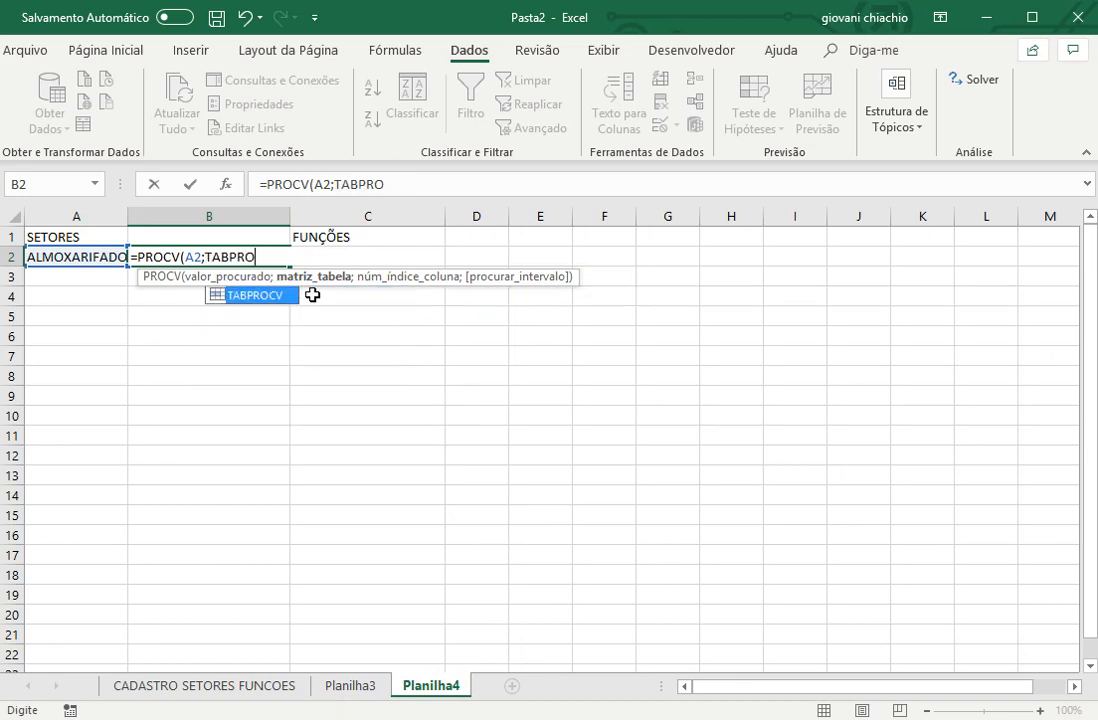
{"action": "type", "text": ";"}
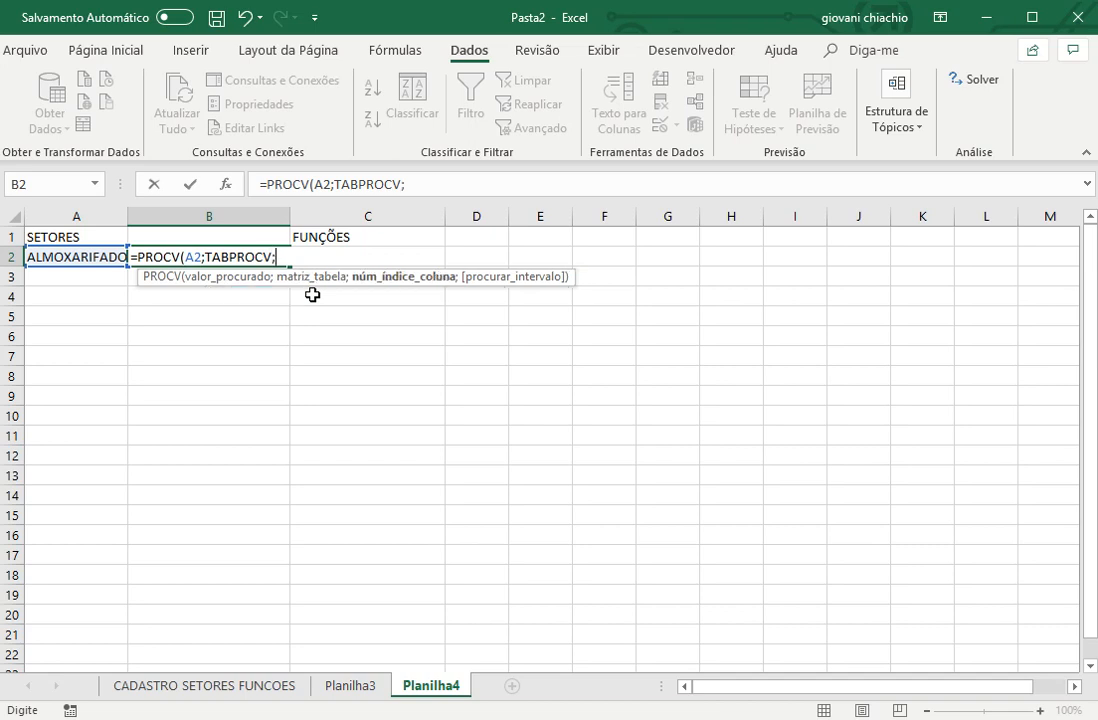
{"action": "type", "text": "2;FAL"}
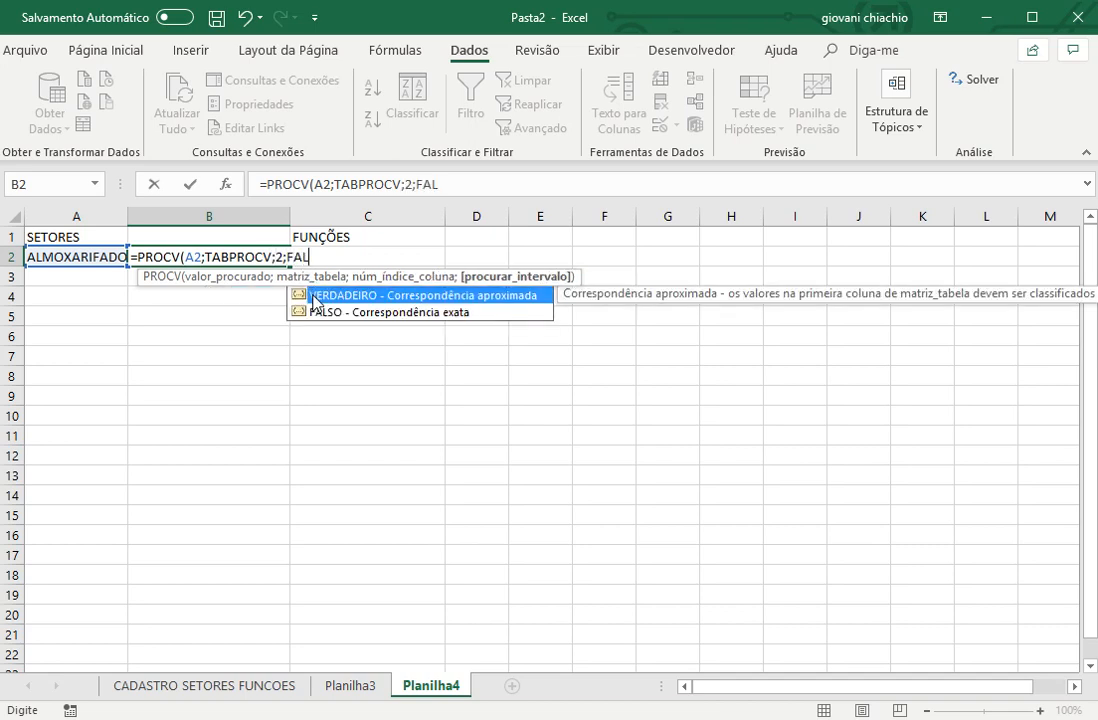
{"action": "type", "text": "SO)"}
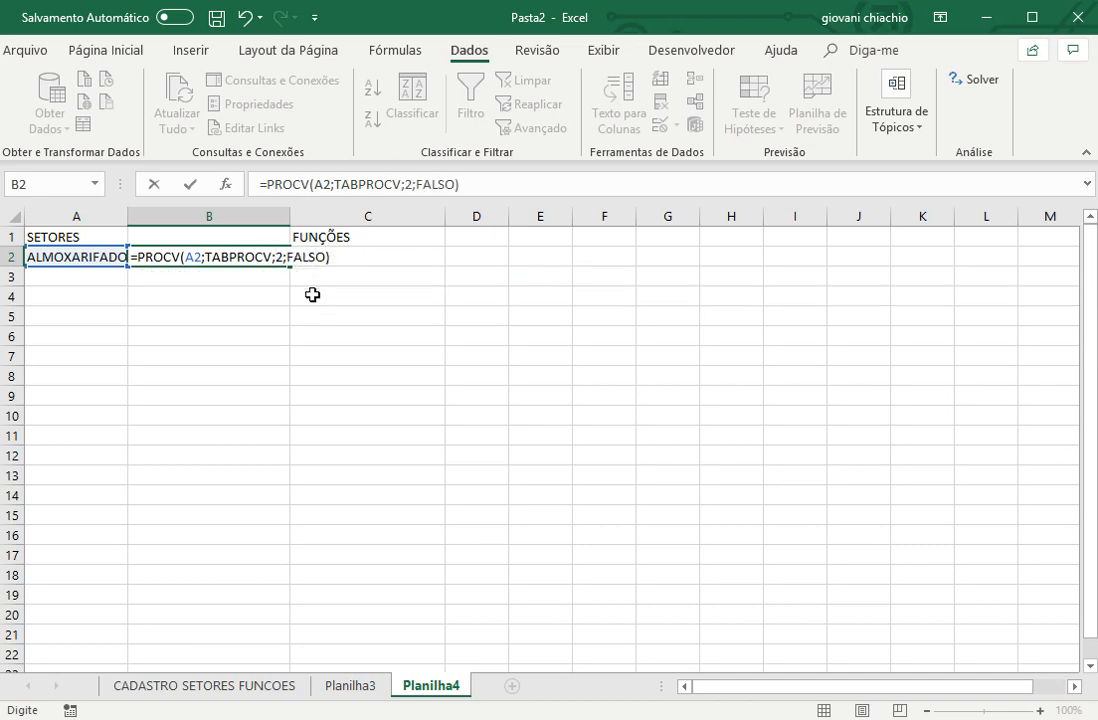
{"action": "key", "text": "Return"}
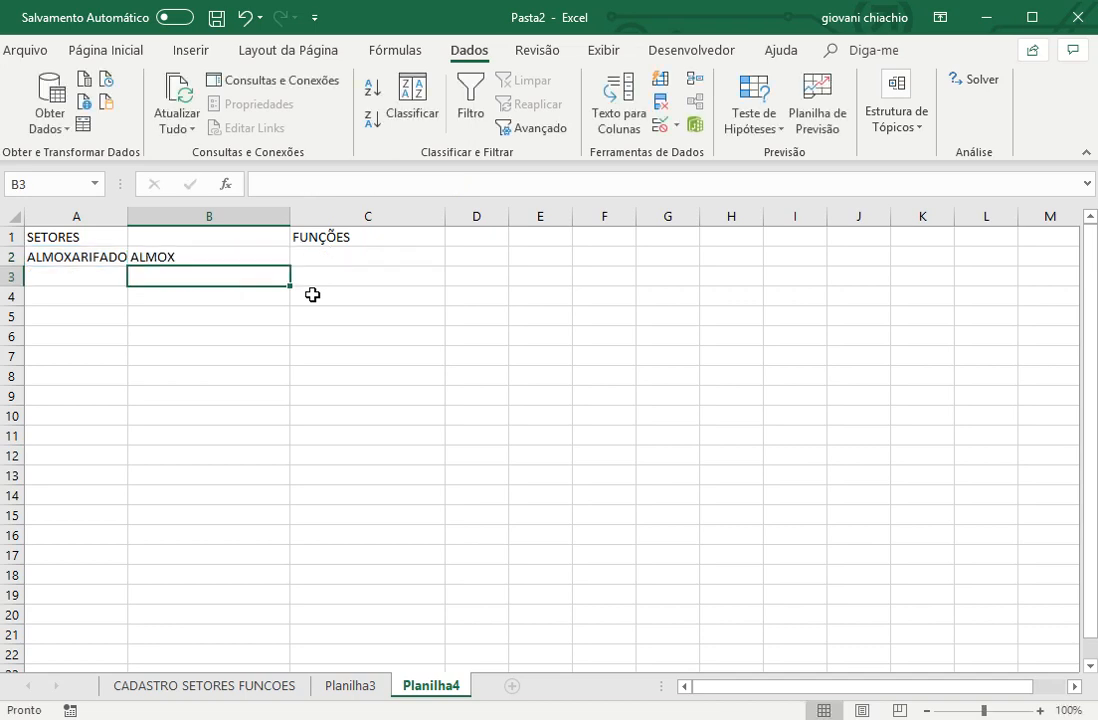
Center the contents of column B horizontally
{"action": "left_click", "coordinate": [135, 214]}
{"action": "left_click", "coordinate": [82, 50]}
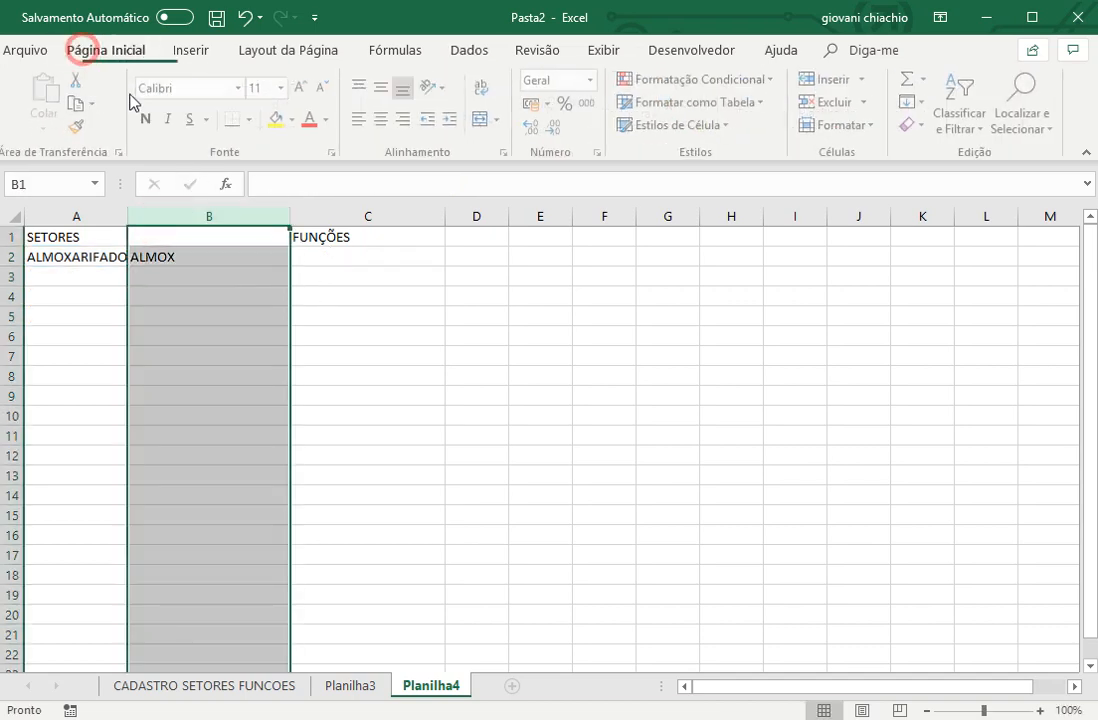
{"action": "left_click", "coordinate": [384, 118]}
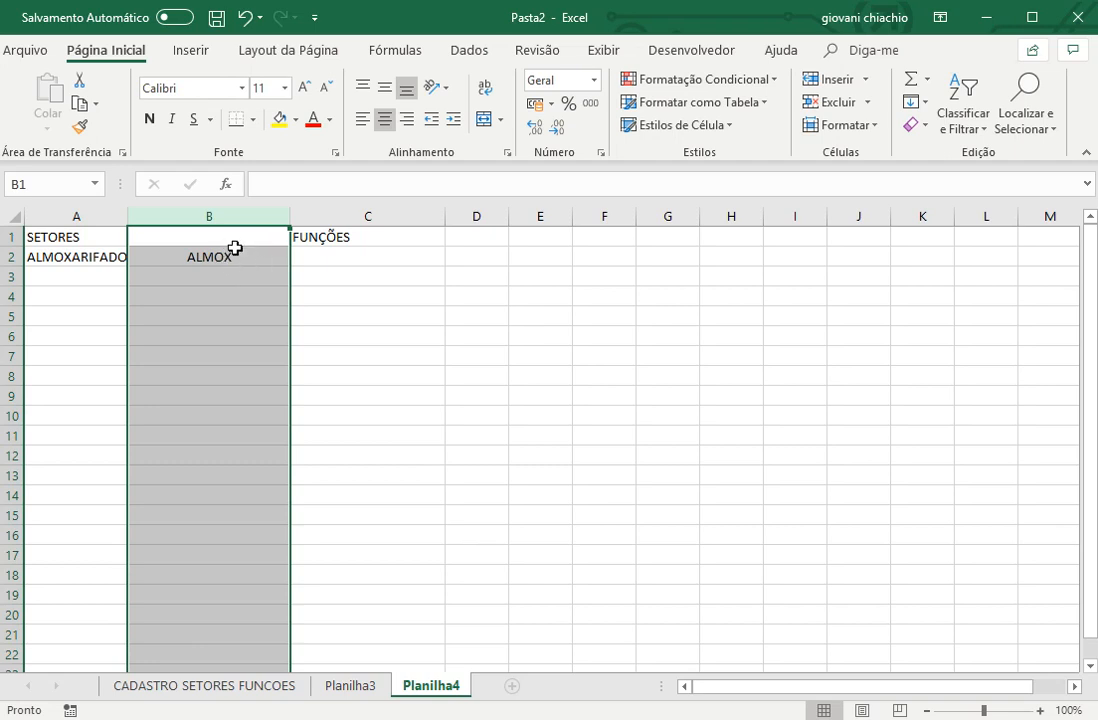
Add a Lista data validation to C2 with the source =INDIRETO($B$2), and open its drop-down list to check it
{"action": "left_click", "coordinate": [379, 259]}
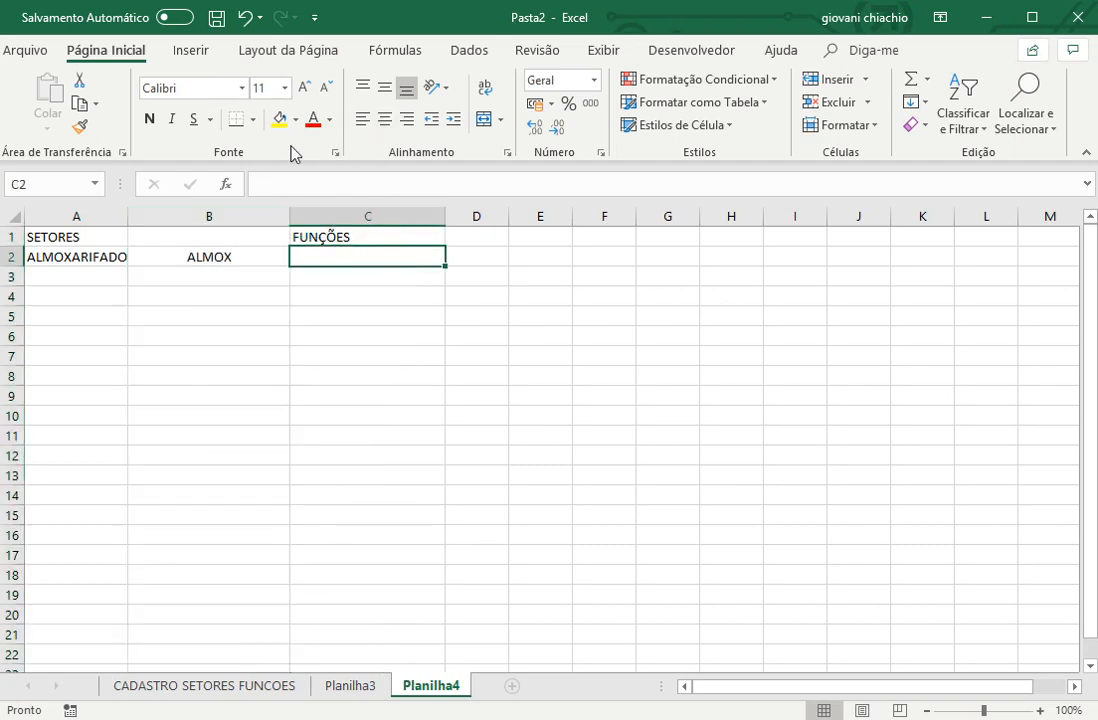
{"action": "left_click", "coordinate": [476, 54]}
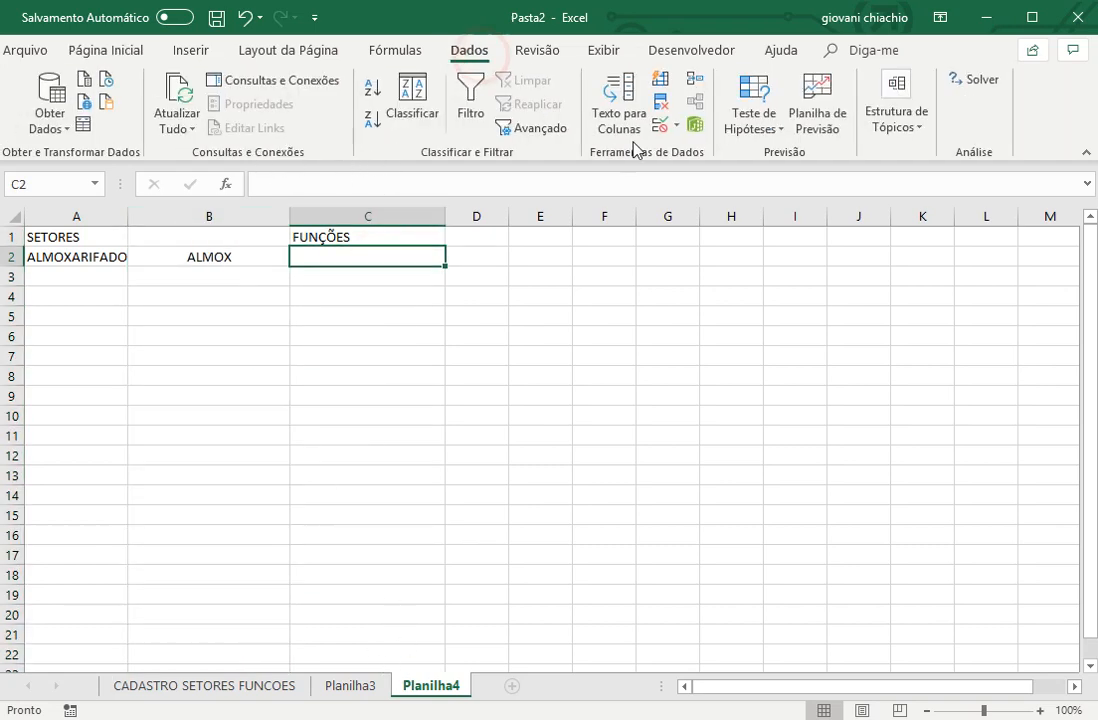
{"action": "left_click", "coordinate": [657, 124]}
{"action": "left_click", "coordinate": [545, 367]}
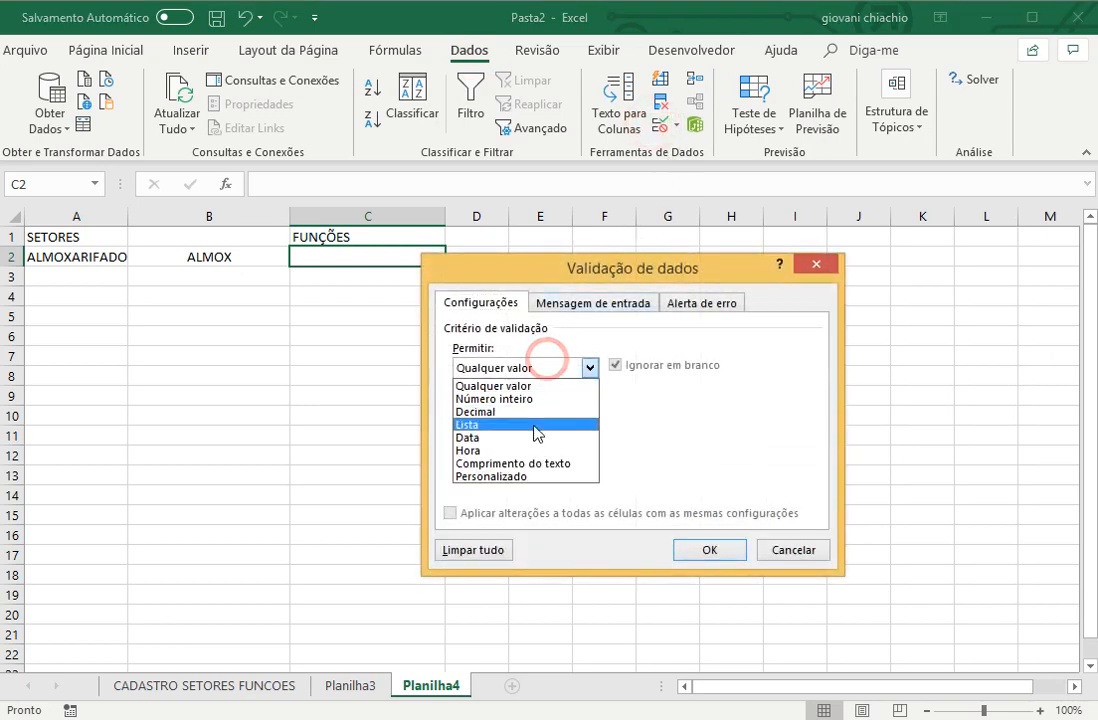
{"action": "left_click", "coordinate": [530, 425]}
{"action": "left_click", "coordinate": [502, 452]}
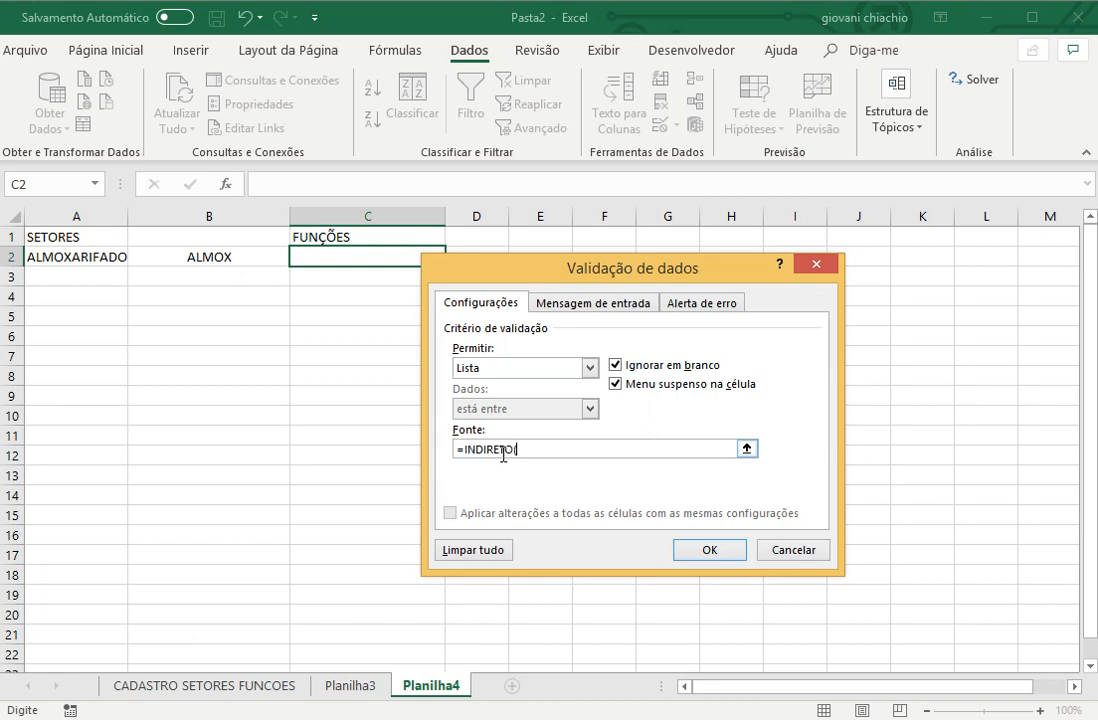
{"action": "type", "text": "=INDIRETO("}
{"action": "left_click", "coordinate": [203, 250]}
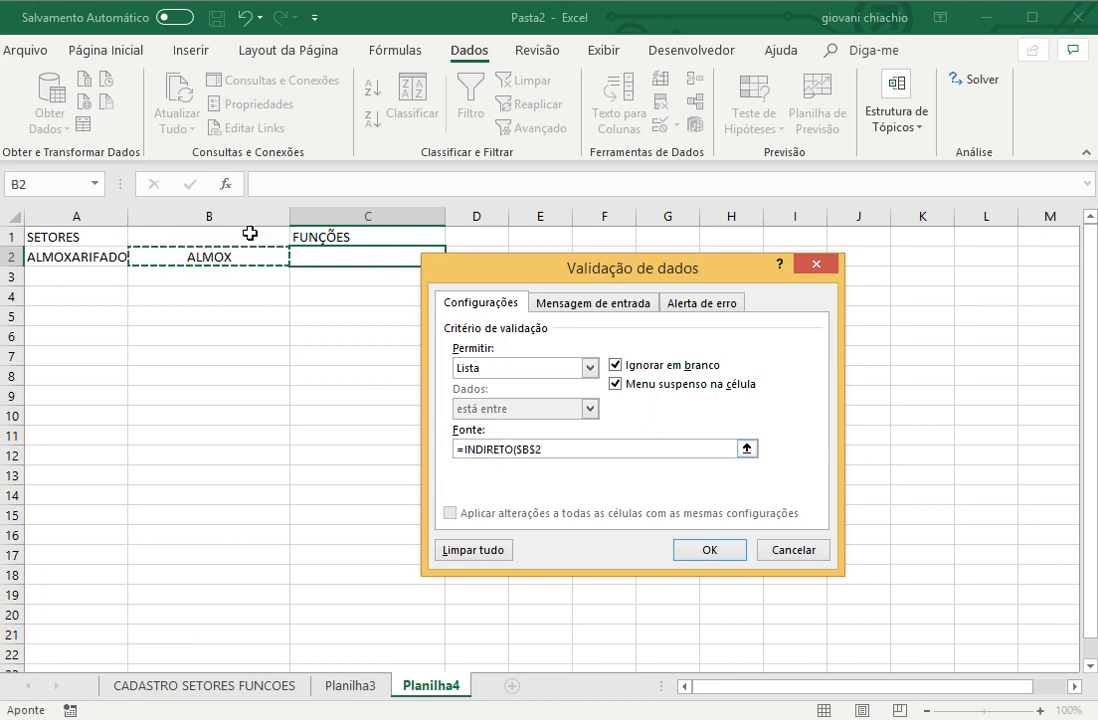
{"action": "type", "text": ")"}
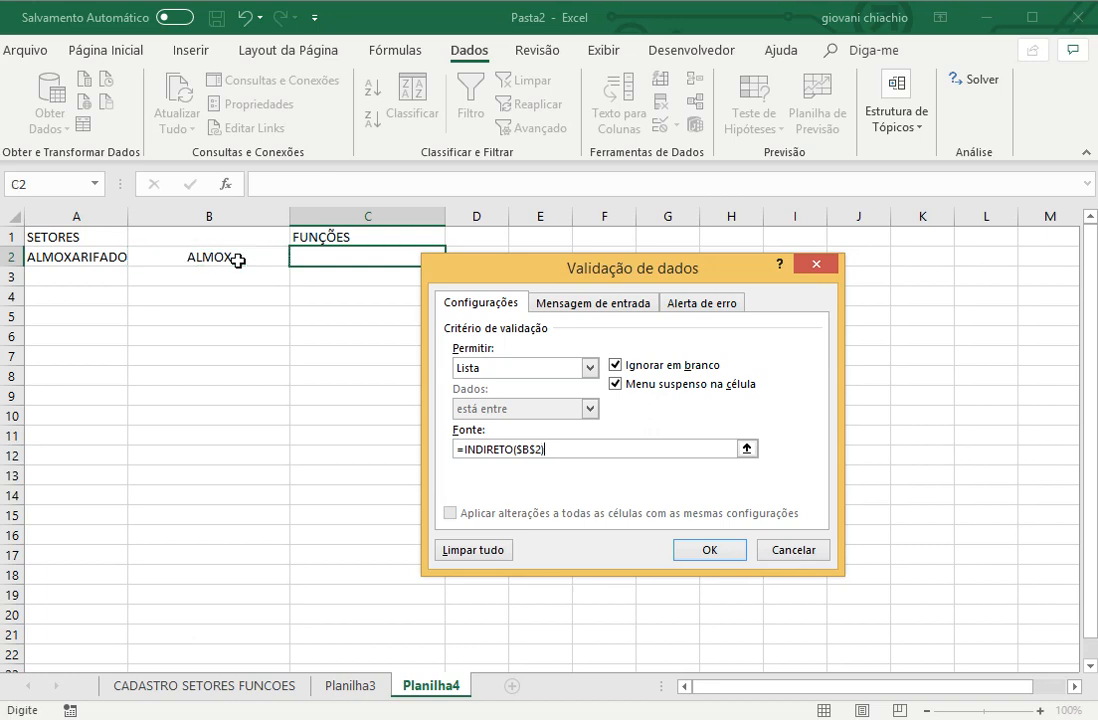
{"action": "key", "text": "Return"}
{"action": "left_click", "coordinate": [454, 258]}
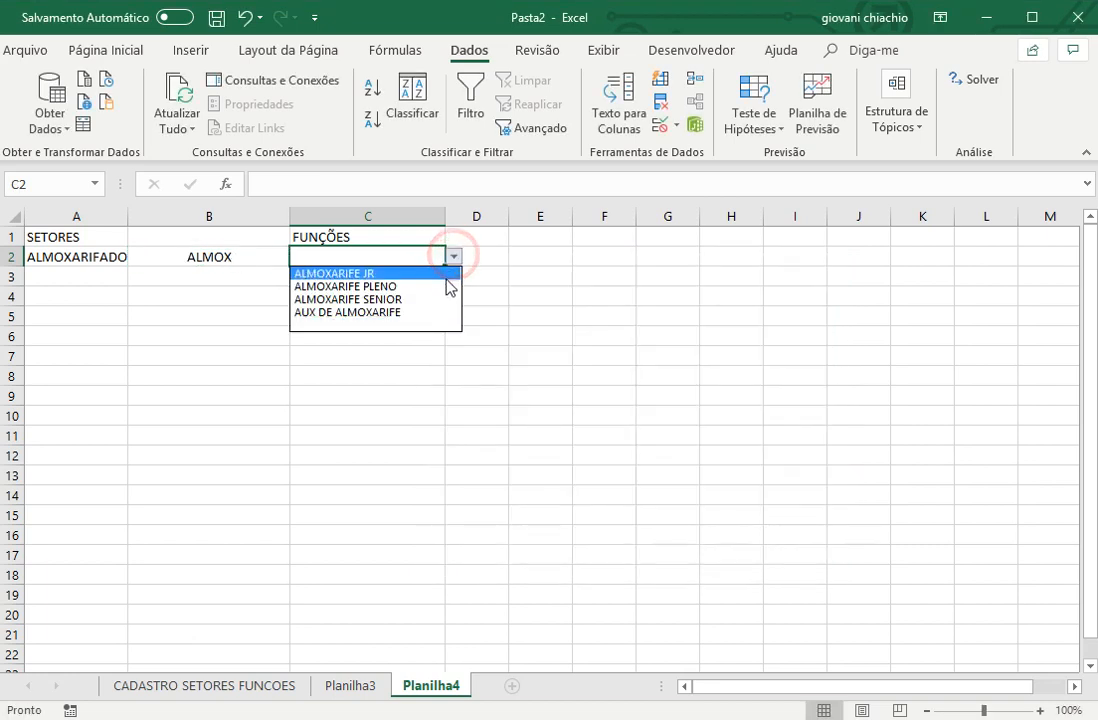
Set the sector in A2 to CORTE and check the functions offered in C2's drop-down list
{"action": "left_click", "coordinate": [86, 255]}
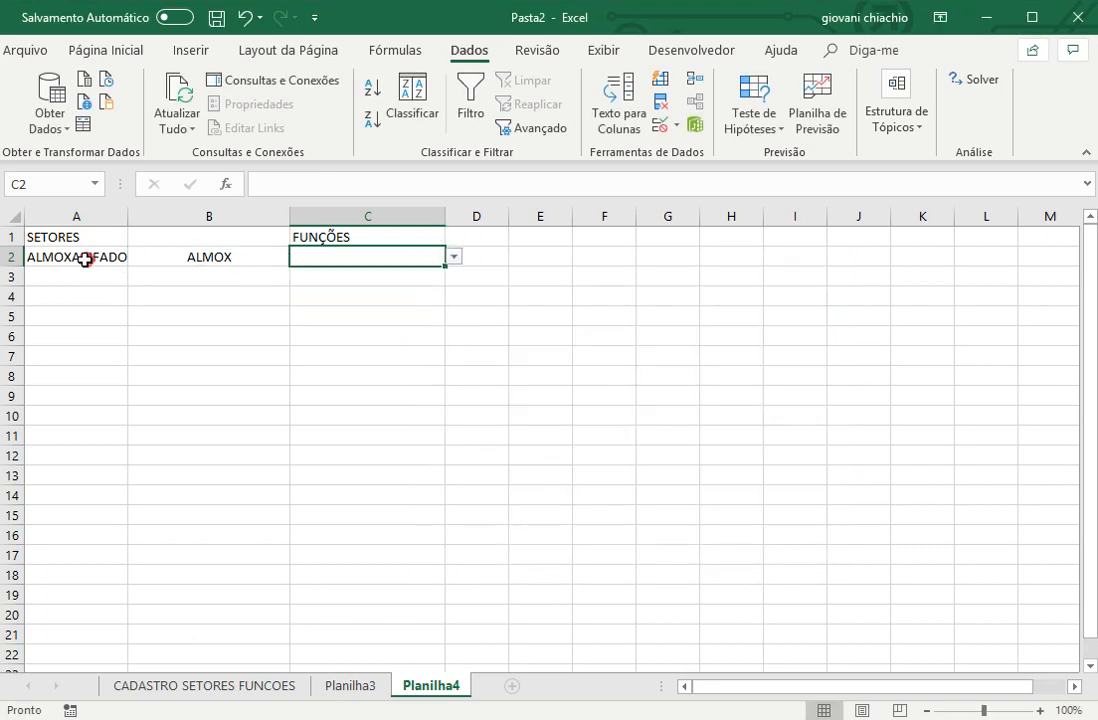
{"action": "left_click", "coordinate": [98, 255]}
{"action": "left_click", "coordinate": [135, 258]}
{"action": "left_click", "coordinate": [93, 297]}
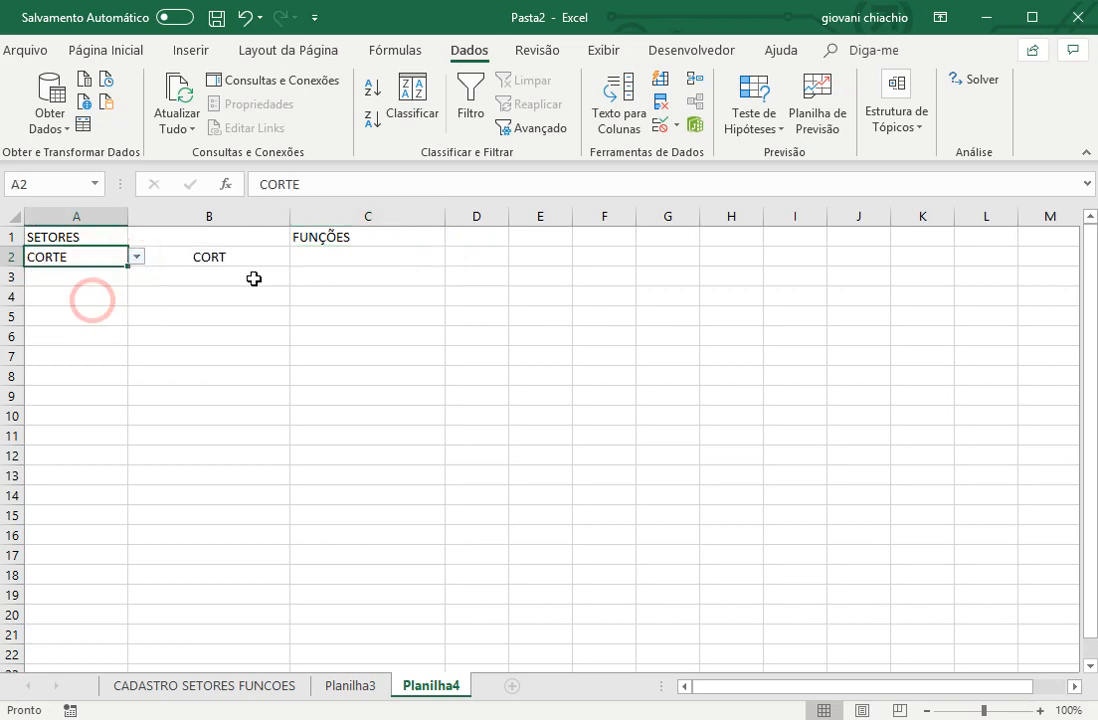
{"action": "left_click", "coordinate": [326, 256]}
{"action": "left_click", "coordinate": [454, 258]}
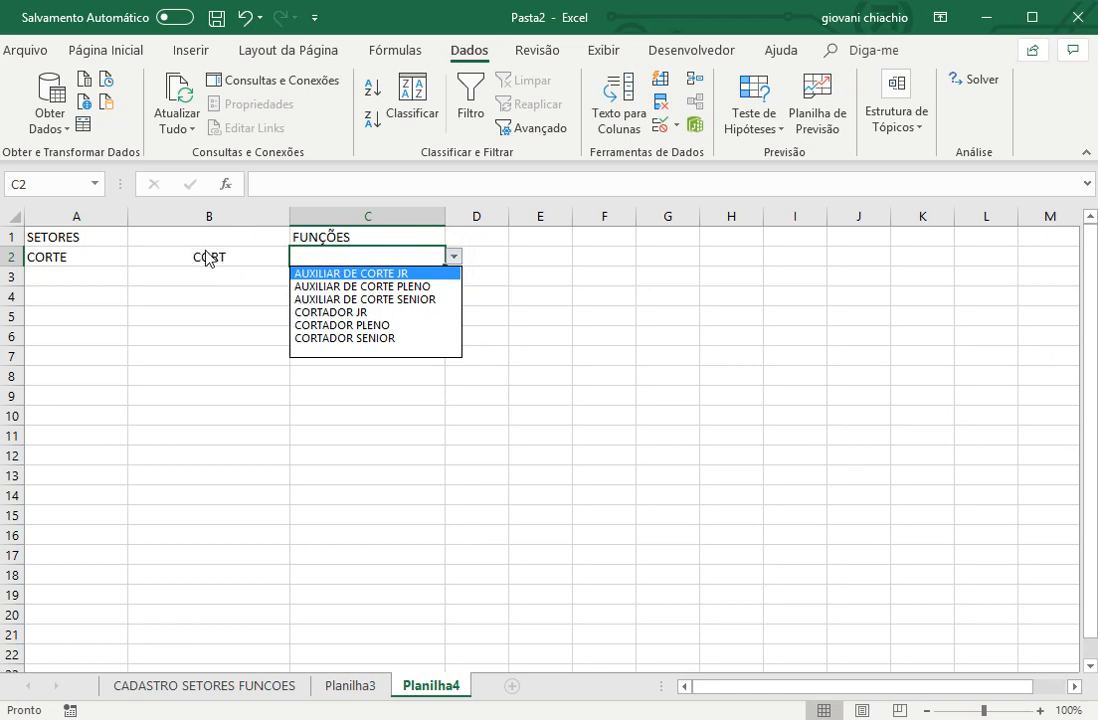
Jump to the named range CORT on the CADASTRO SETORES FUNCOES sheet to compare its functions
{"action": "left_click", "coordinate": [280, 692]}
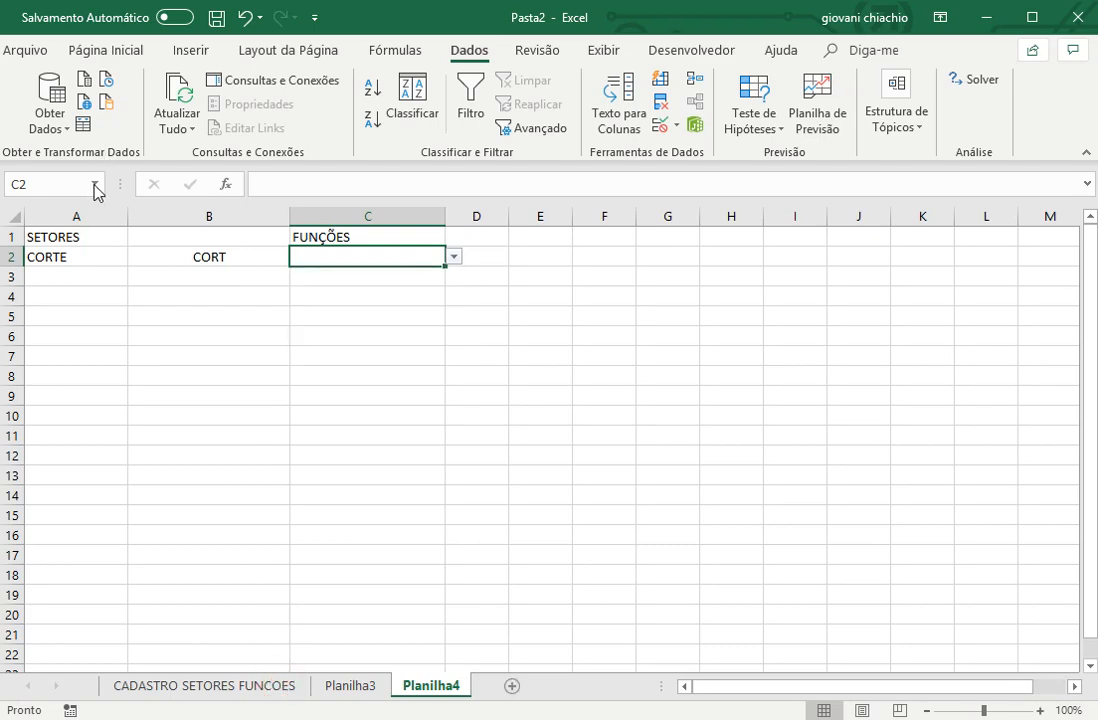
{"action": "left_click", "coordinate": [210, 687]}
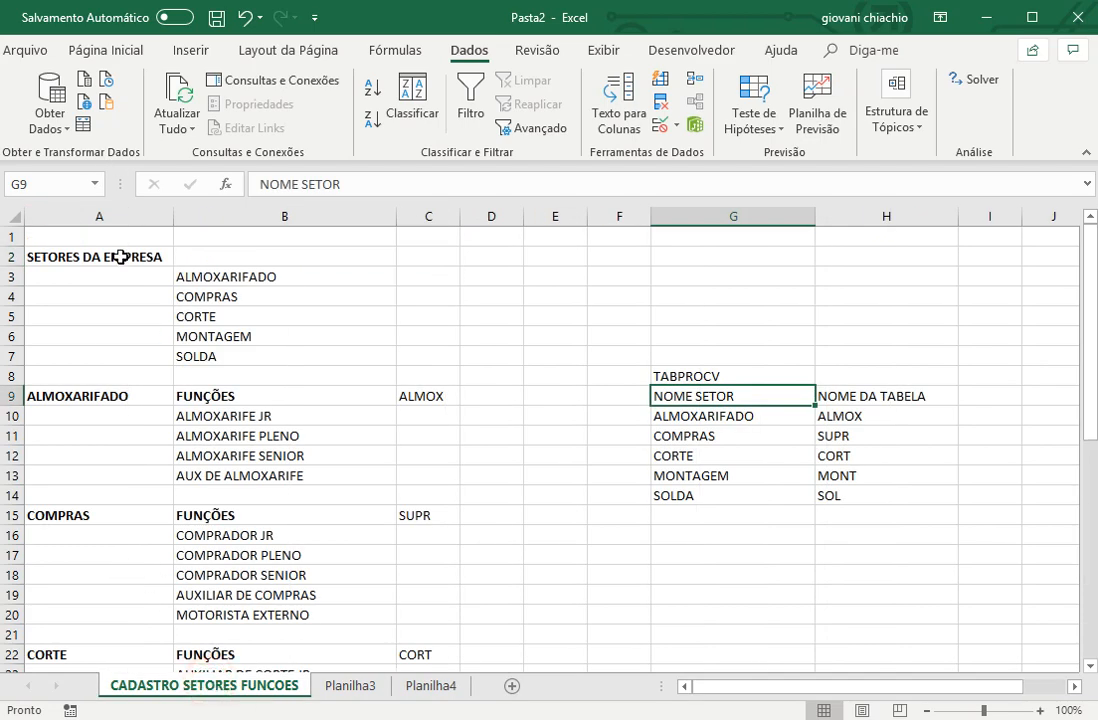
{"action": "left_click", "coordinate": [94, 183]}
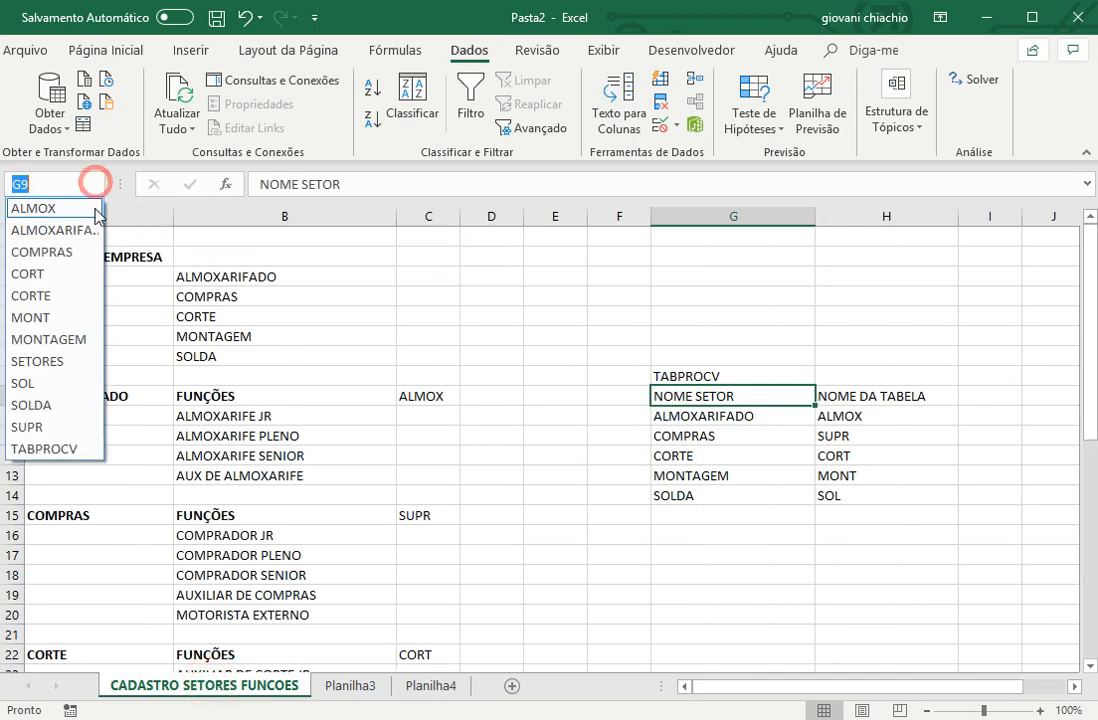
{"action": "left_click", "coordinate": [57, 274]}
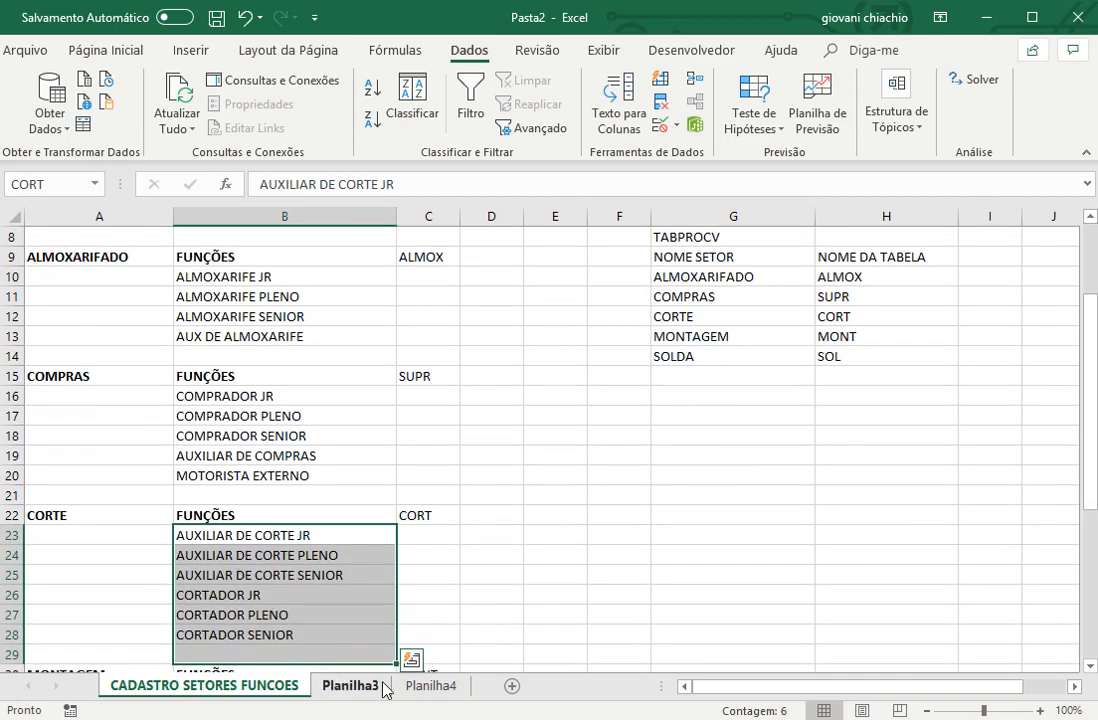
Look at Planilha3, and select the COMPRAS functions in B16:B20 on the CADASTRO SETORES FUNCOES sheet to review their named range
{"action": "left_click", "coordinate": [425, 687]}
{"action": "left_click", "coordinate": [366, 688]}
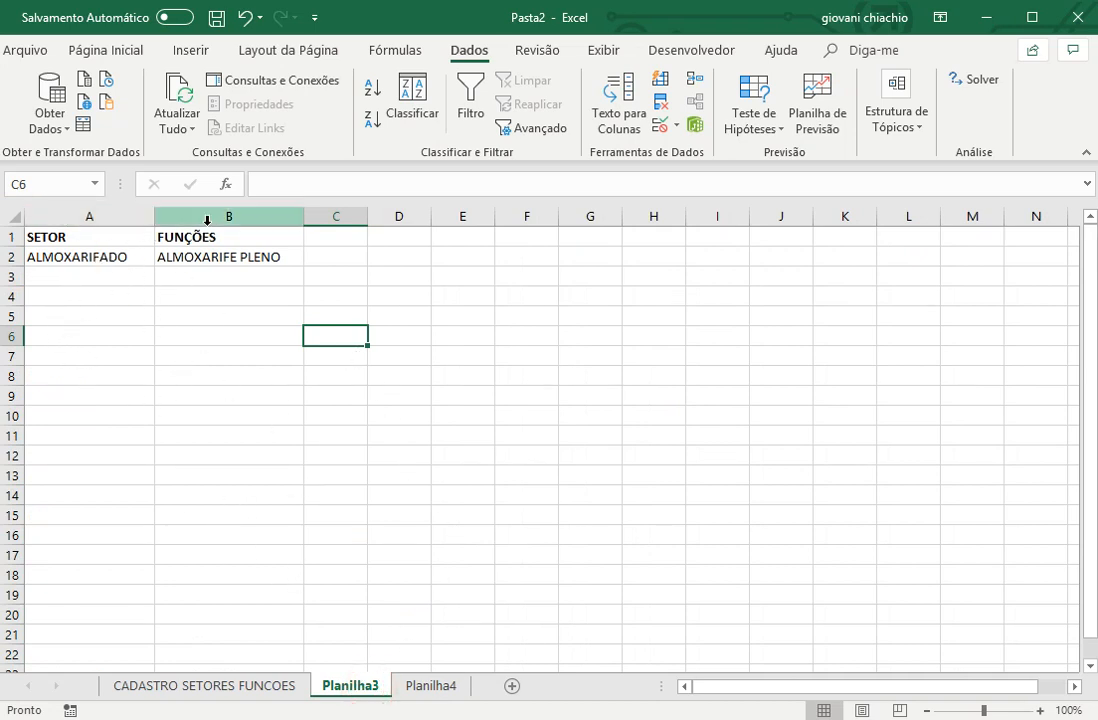
{"action": "left_click", "coordinate": [225, 685]}
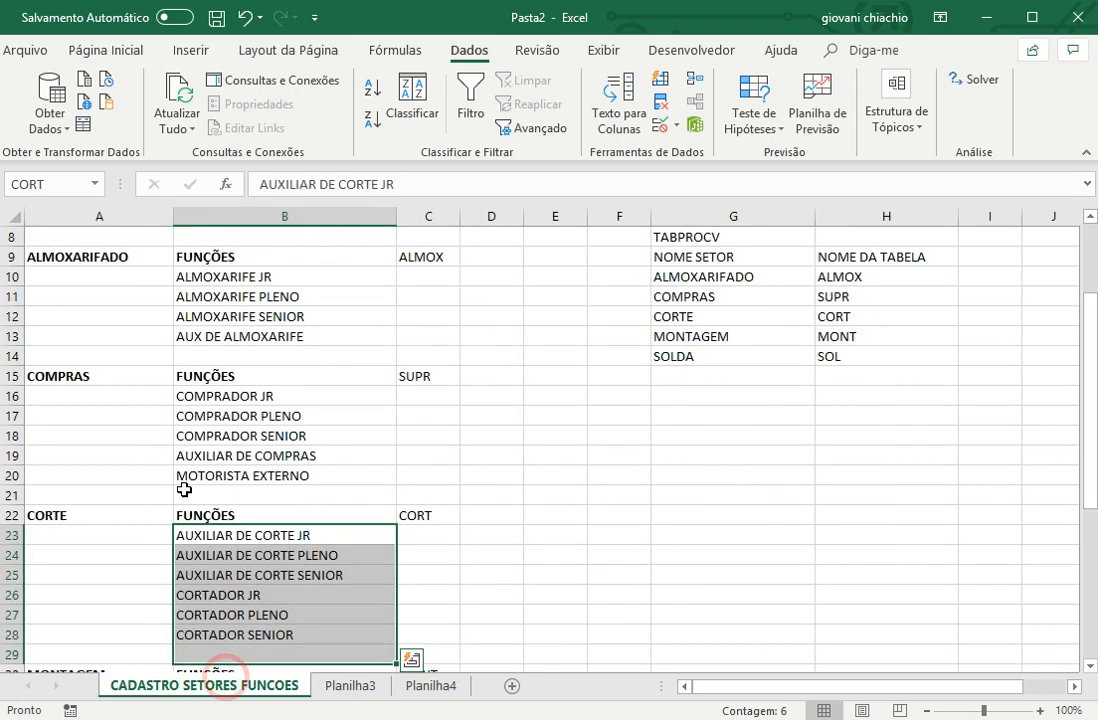
{"action": "left_click", "coordinate": [86, 375]}
{"action": "left_click_drag", "start_coordinate": [176, 397], "coordinate": [191, 472]}
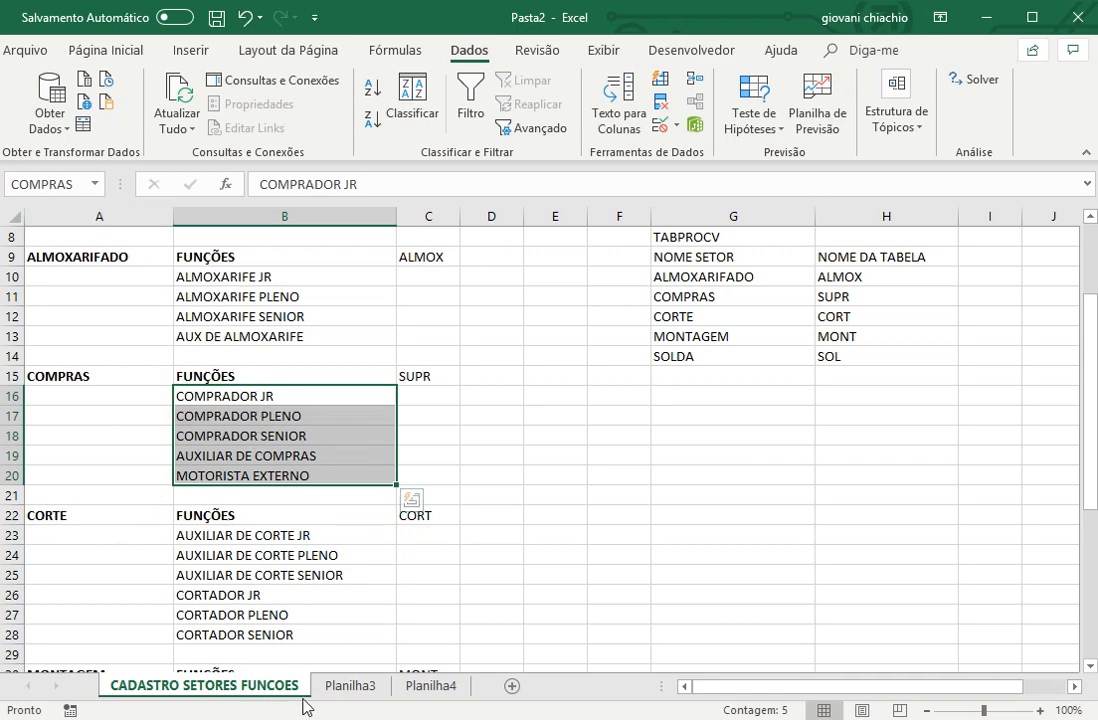
Review the data validation settings of the SETOR cell A2 on Planilha3
{"action": "left_click", "coordinate": [350, 686]}
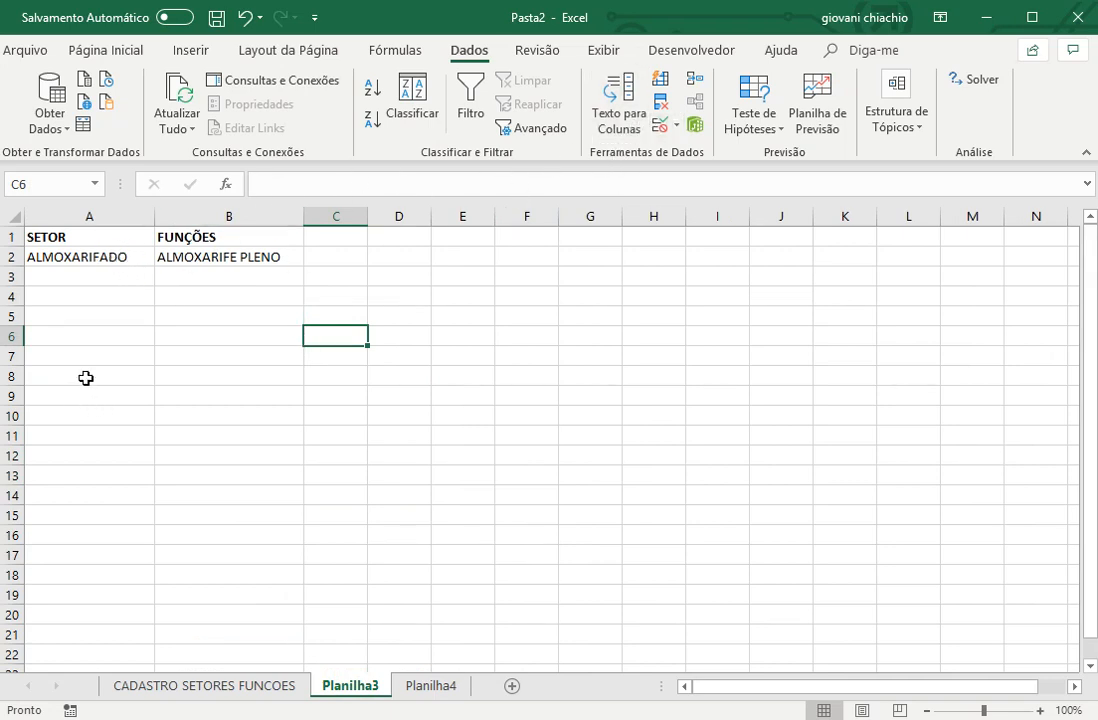
{"action": "left_click", "coordinate": [113, 255]}
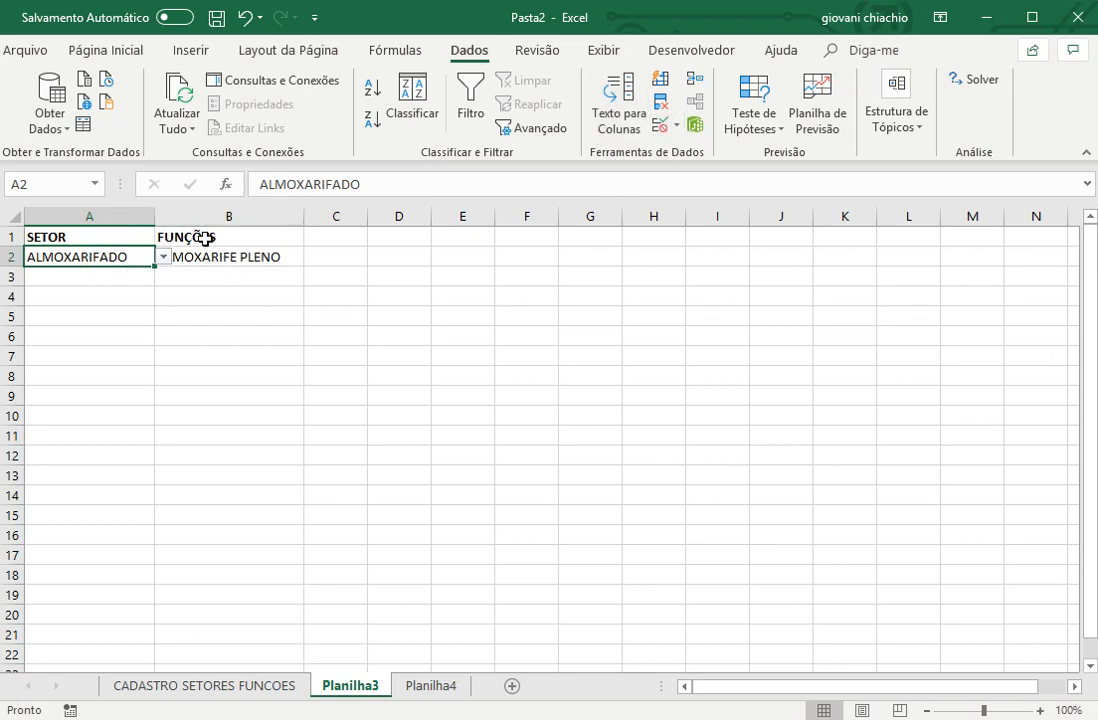
{"action": "left_click", "coordinate": [661, 127]}
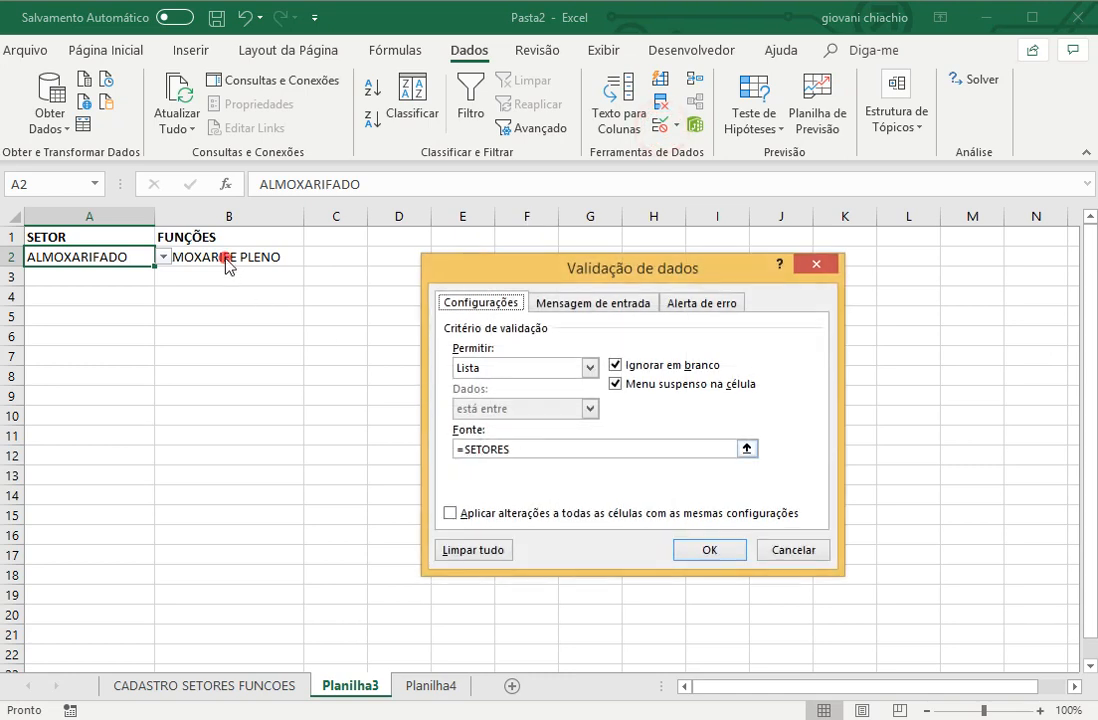
{"action": "left_click", "coordinate": [762, 546]}
Review the data validation settings of the FUNÇÕES cell B2 and the sector cell A2 it refers to
{"action": "left_click", "coordinate": [262, 244]}
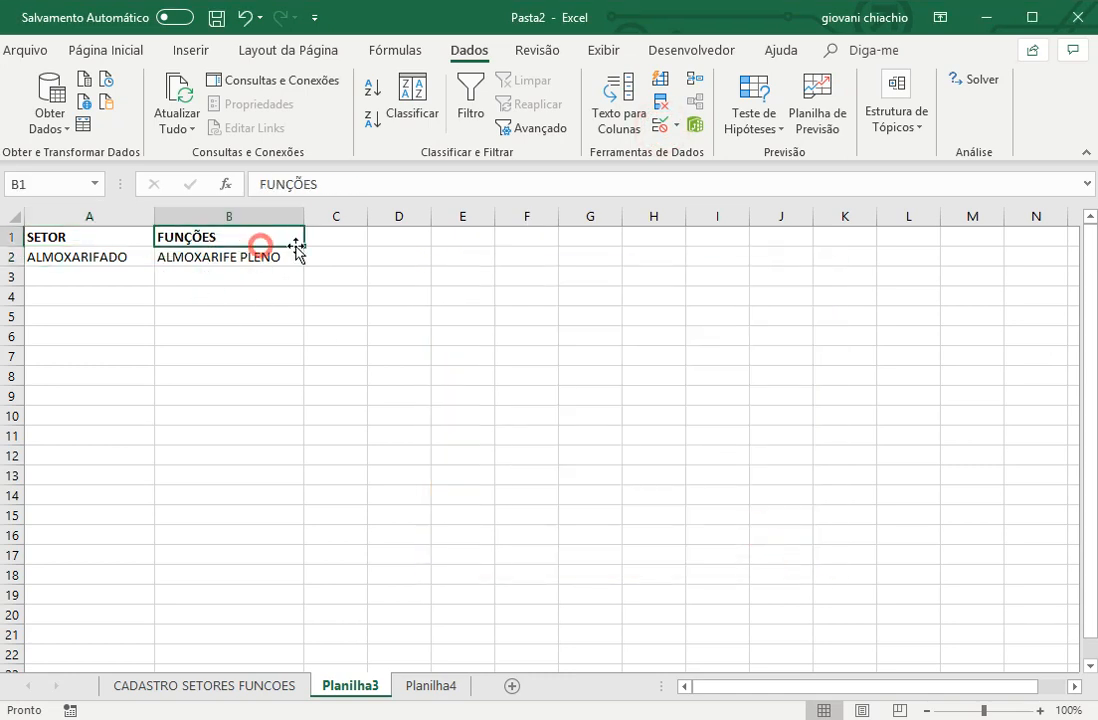
{"action": "left_click", "coordinate": [306, 256]}
{"action": "left_click", "coordinate": [274, 256]}
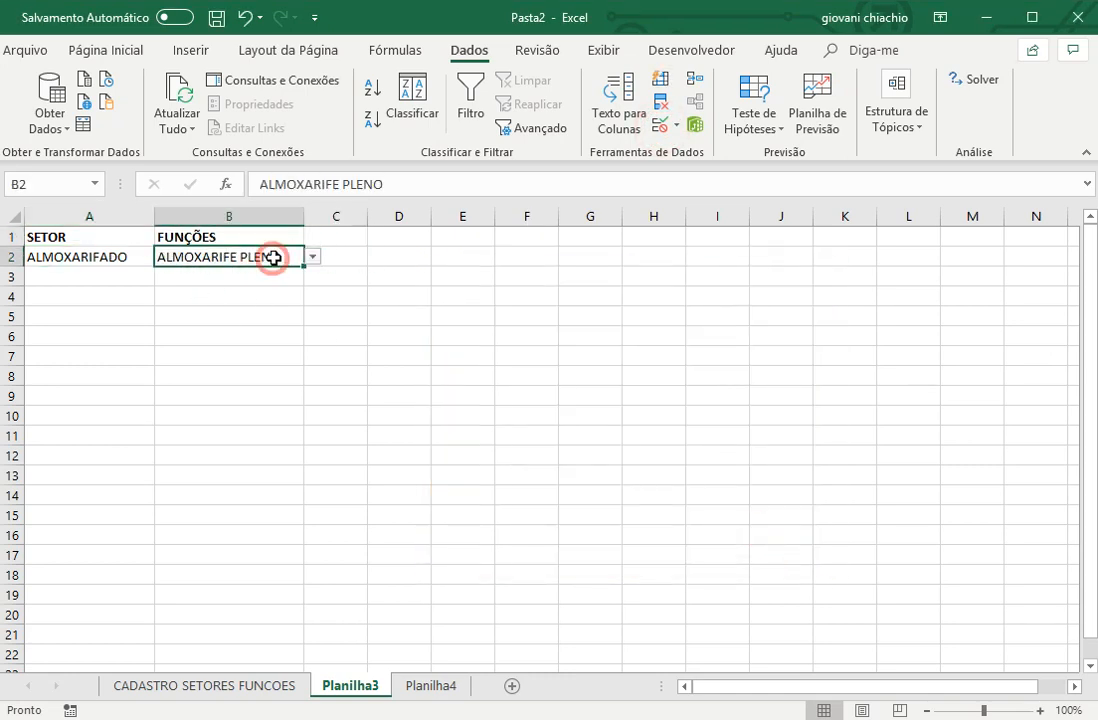
{"action": "left_click", "coordinate": [660, 126]}
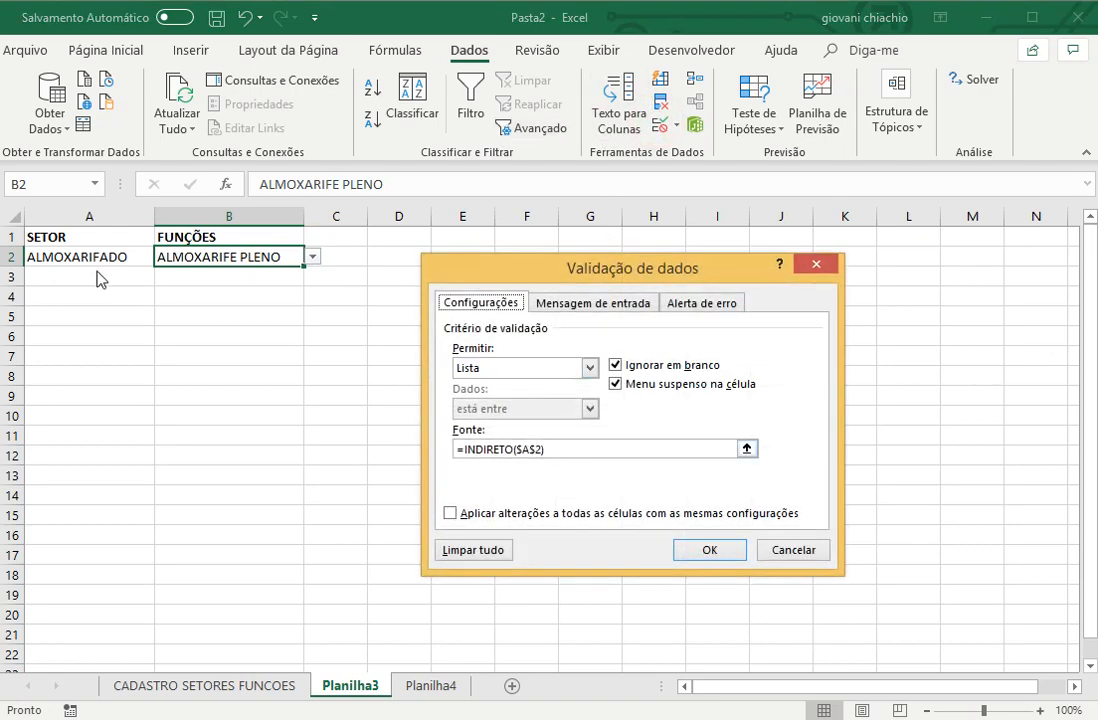
{"action": "left_click", "coordinate": [86, 254]}
{"action": "key", "text": "Return"}
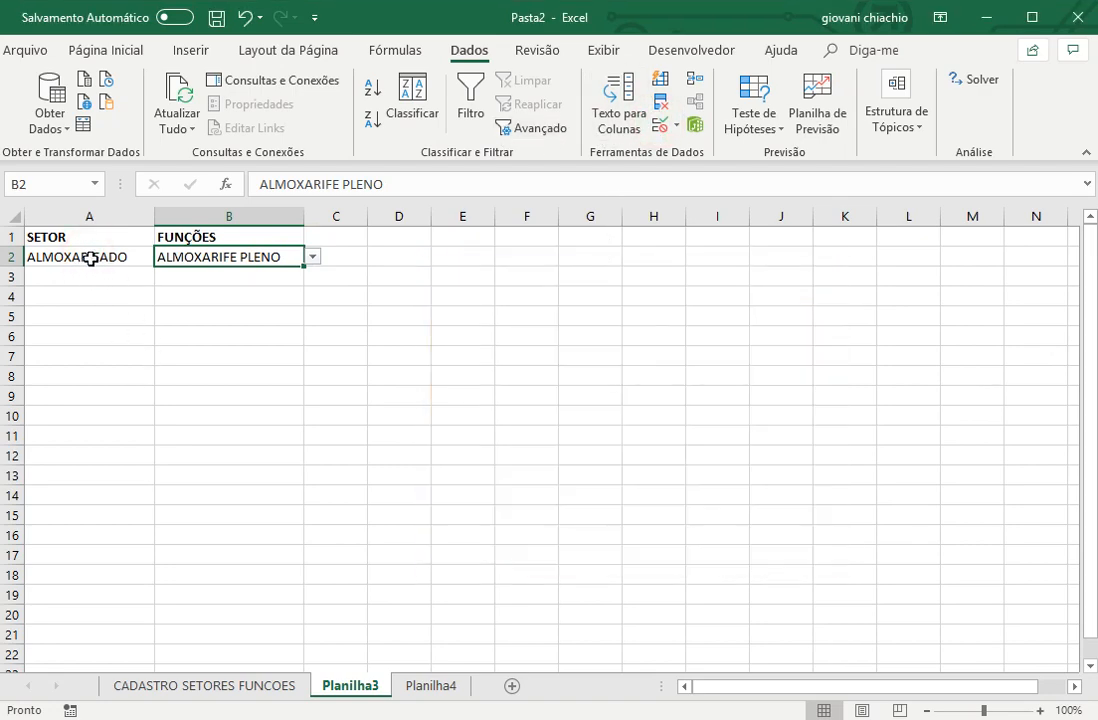
{"action": "left_click", "coordinate": [88, 255]}
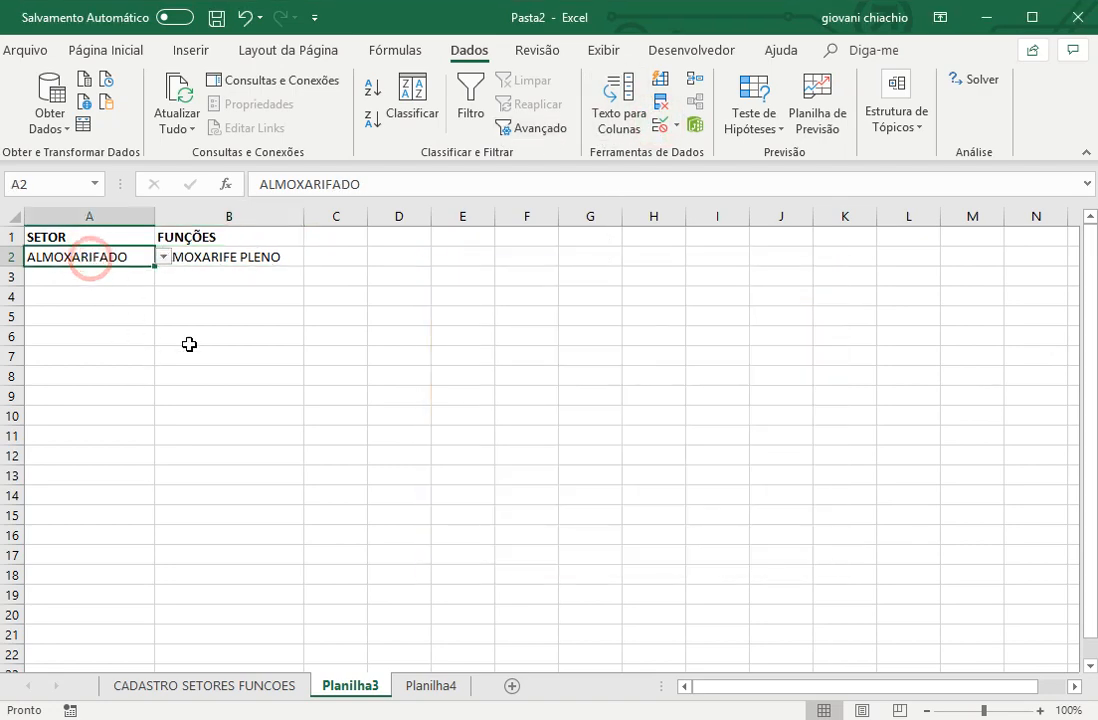
Look at the sector cell A2 on Planilha4, and select the TABPROCV lookup table on the CADASTRO SETORES FUNCOES sheet to review it
{"action": "left_click", "coordinate": [429, 686]}
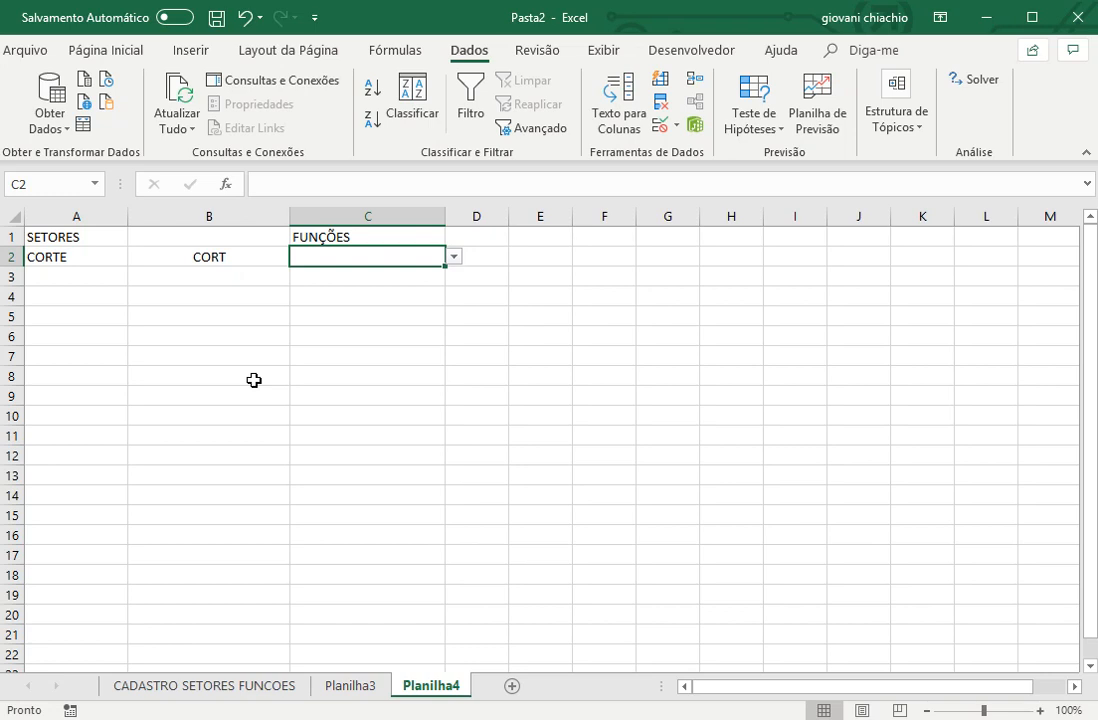
{"action": "left_click", "coordinate": [75, 257]}
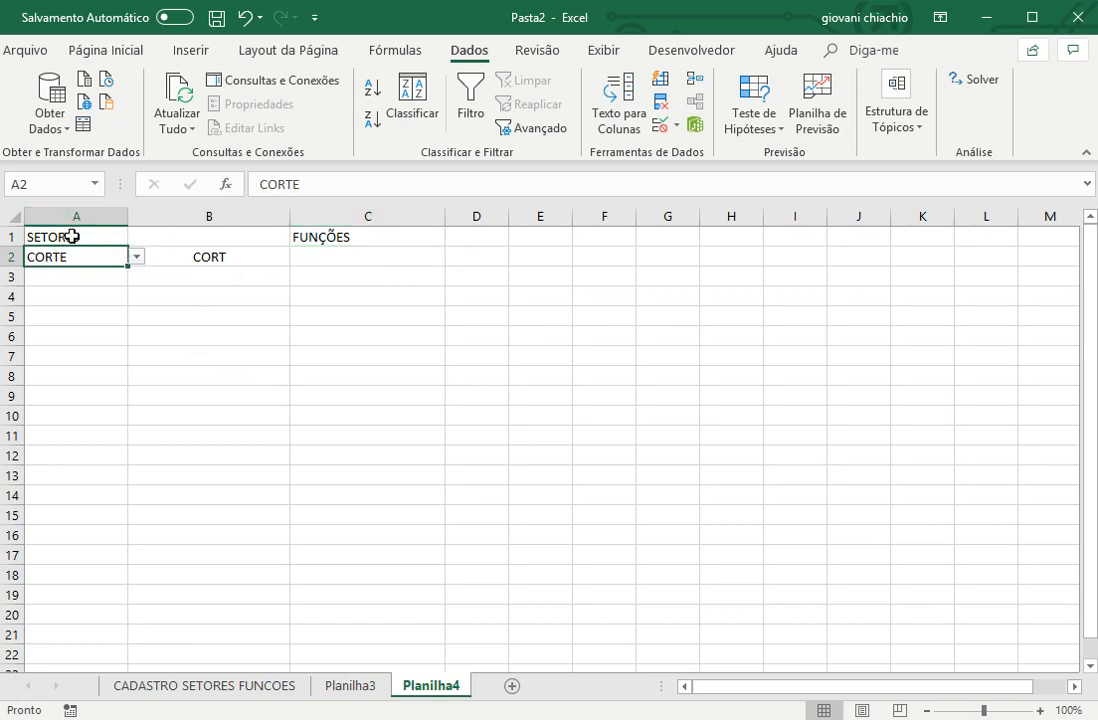
{"action": "left_click", "coordinate": [205, 686]}
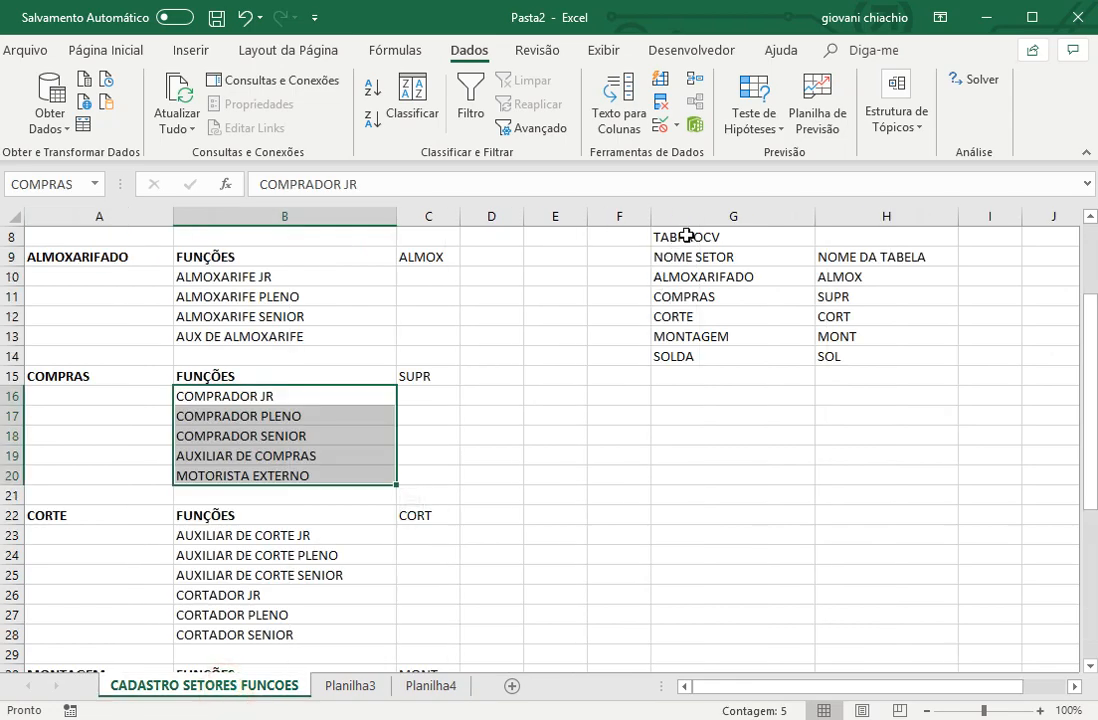
{"action": "left_click", "coordinate": [799, 261]}
{"action": "left_click_drag", "start_coordinate": [836, 307], "coordinate": [836, 352]}
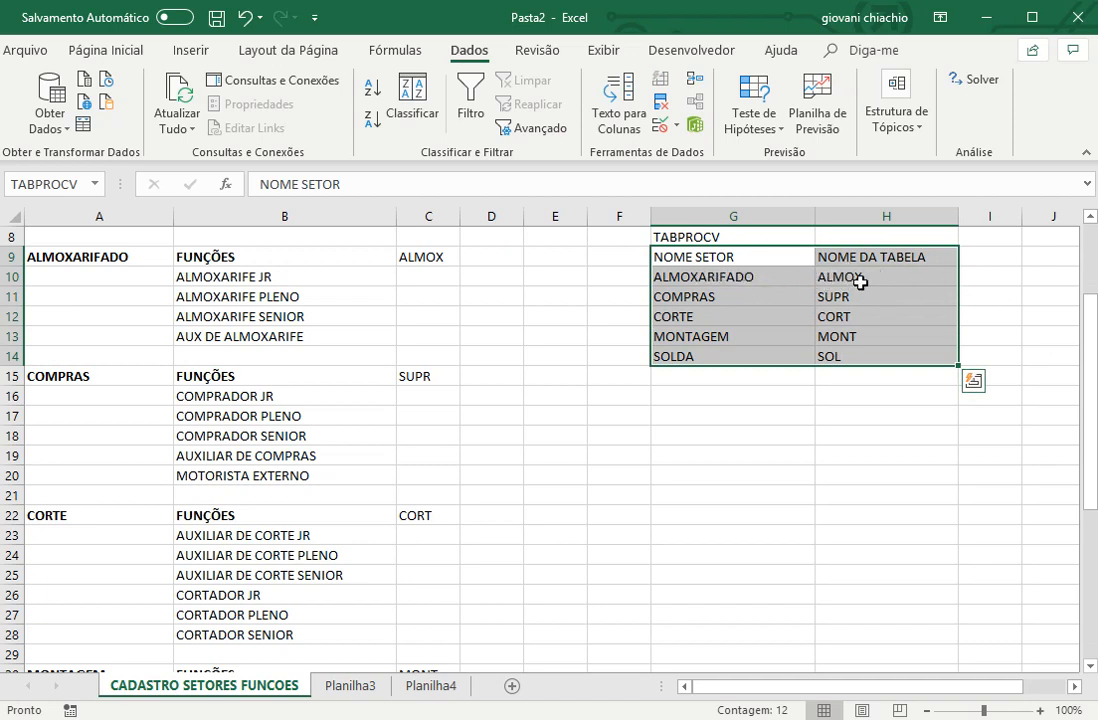
Set the sector in A2 on Planilha4 to MONTAGEM and inspect the PROCV formula in B2
{"action": "left_click", "coordinate": [430, 685]}
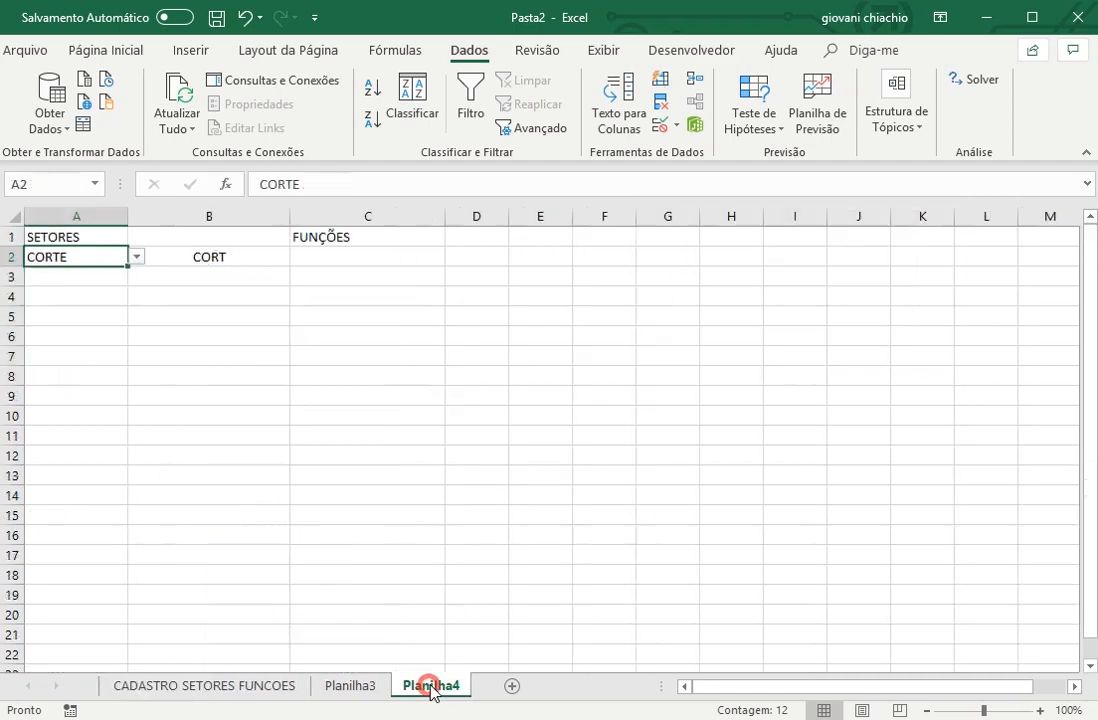
{"action": "left_click", "coordinate": [137, 258]}
{"action": "left_click", "coordinate": [103, 316]}
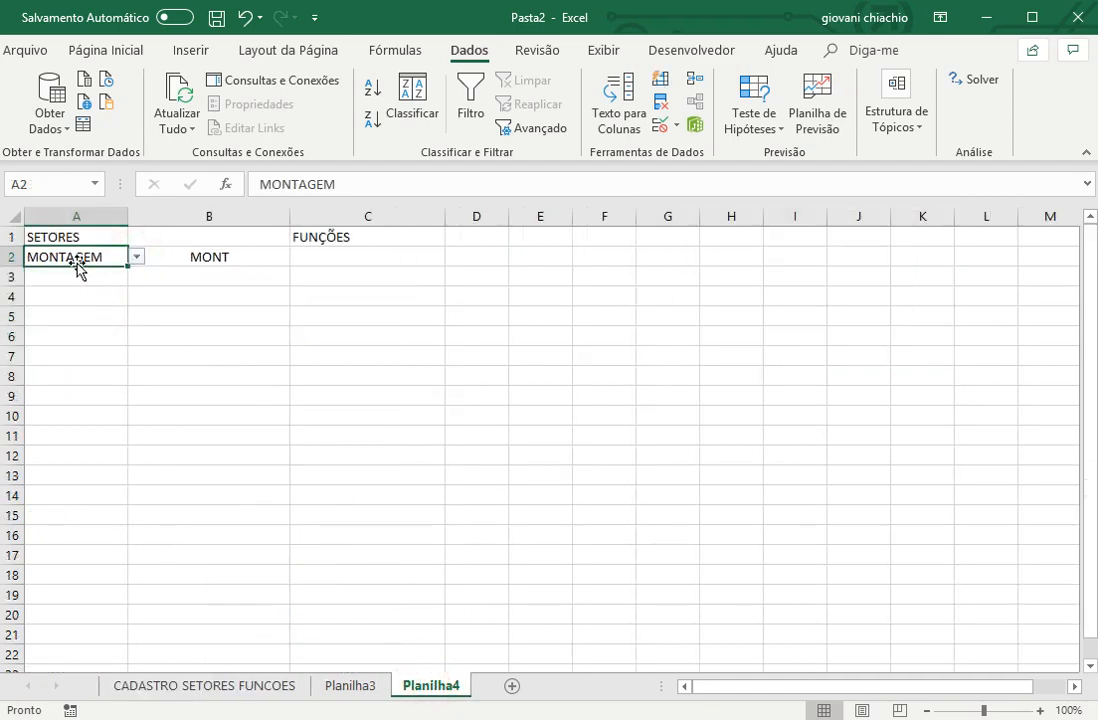
{"action": "left_click", "coordinate": [208, 255]}
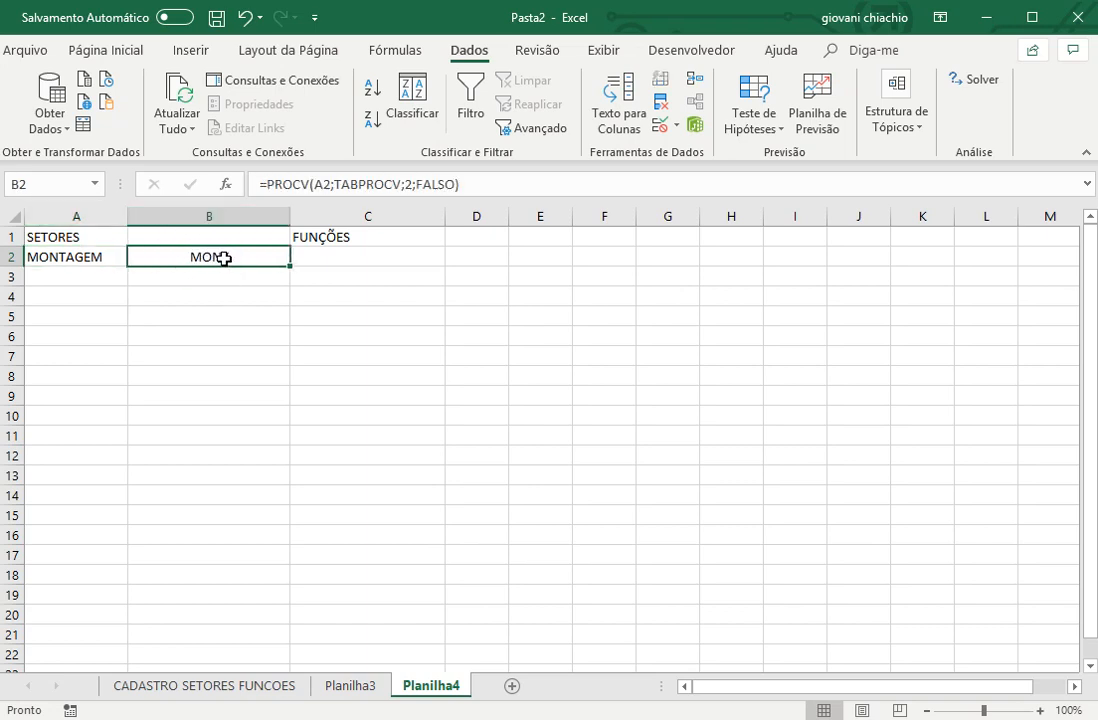
Review the data validation source of C2, and open its drop-down list to check the functions offered
{"action": "left_click", "coordinate": [313, 254]}
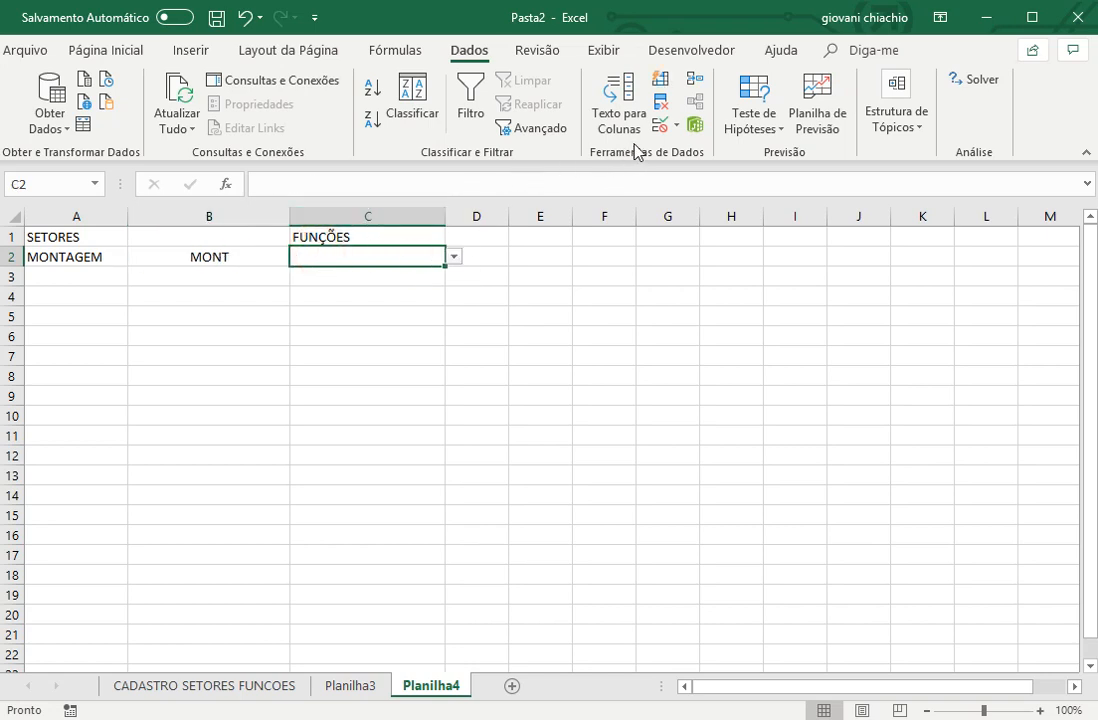
{"action": "left_click", "coordinate": [661, 127]}
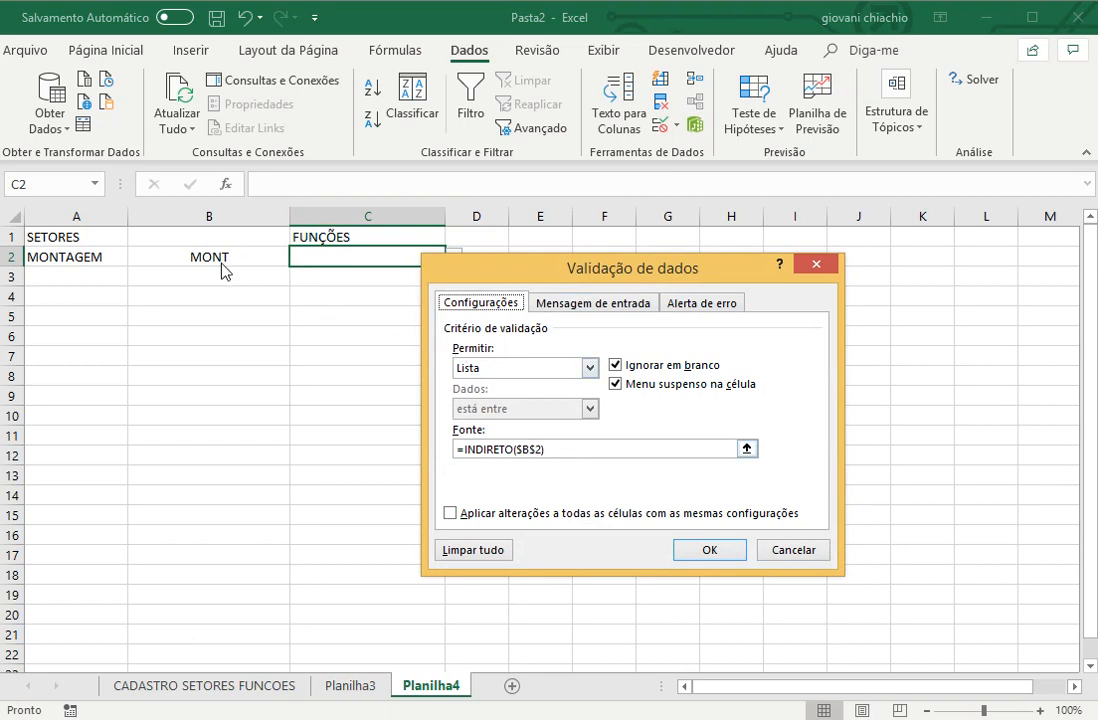
{"action": "left_click", "coordinate": [707, 549]}
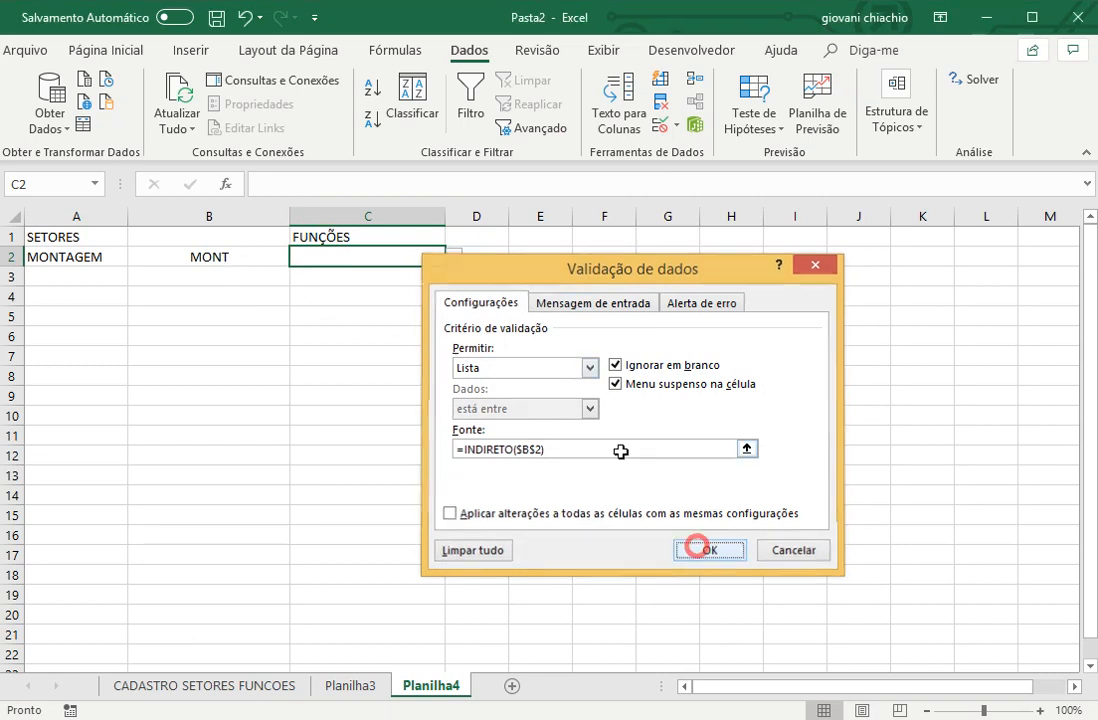
{"action": "left_click", "coordinate": [453, 257]}
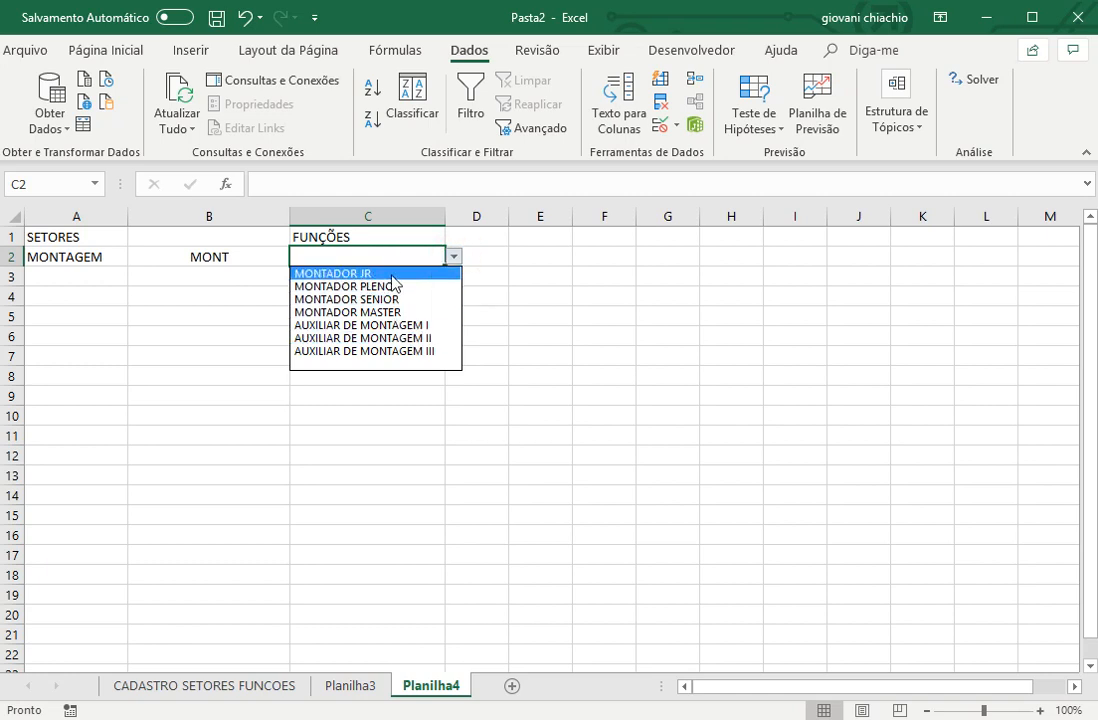
Set the sector in A2 to COMPRAS and check the functions offered in C2's drop-down list
{"action": "left_click", "coordinate": [100, 259]}
{"action": "left_click", "coordinate": [136, 257]}
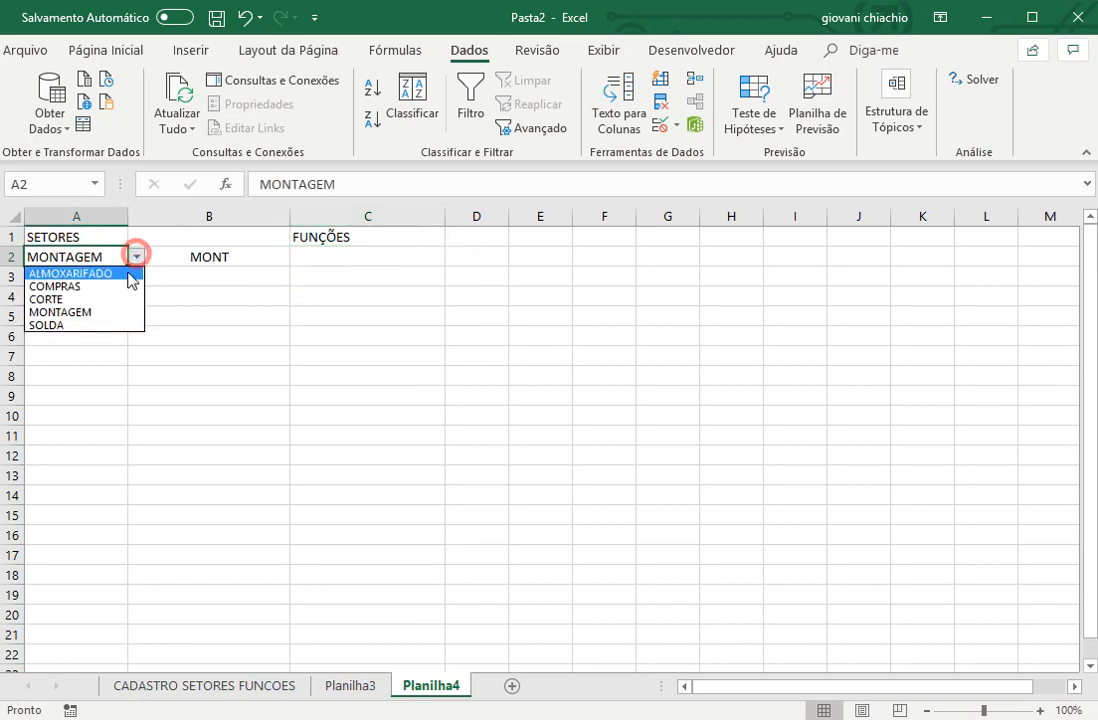
{"action": "left_click", "coordinate": [115, 287]}
{"action": "left_click", "coordinate": [380, 260]}
{"action": "left_click", "coordinate": [453, 257]}
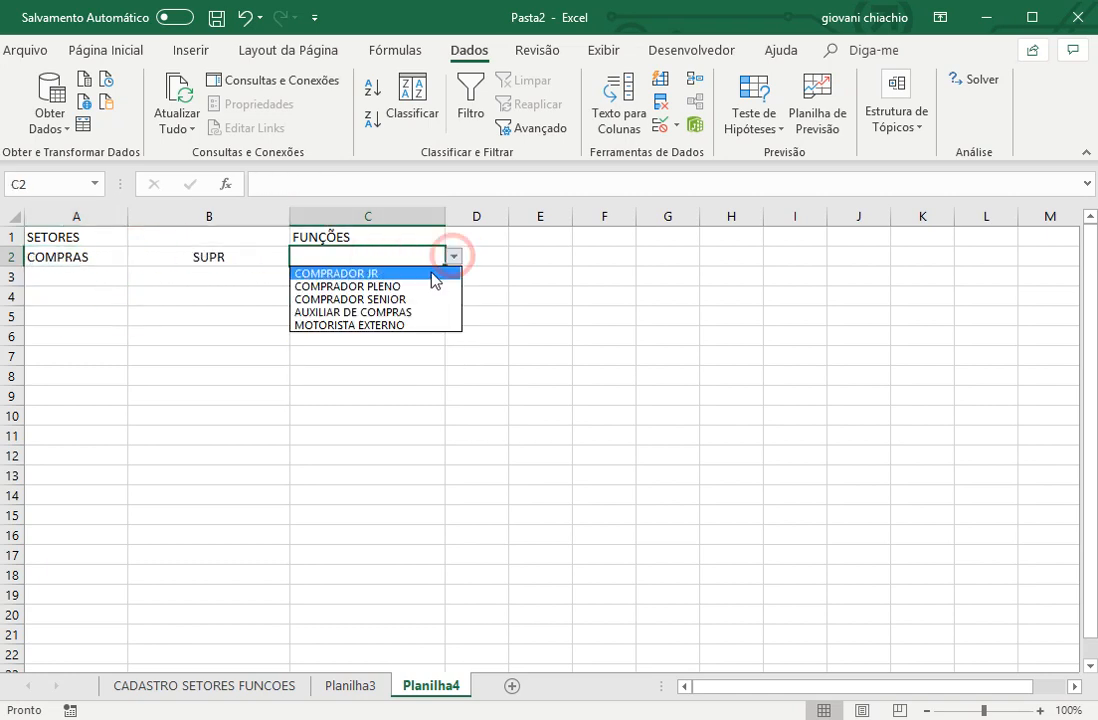
{"action": "left_click", "coordinate": [564, 346]}
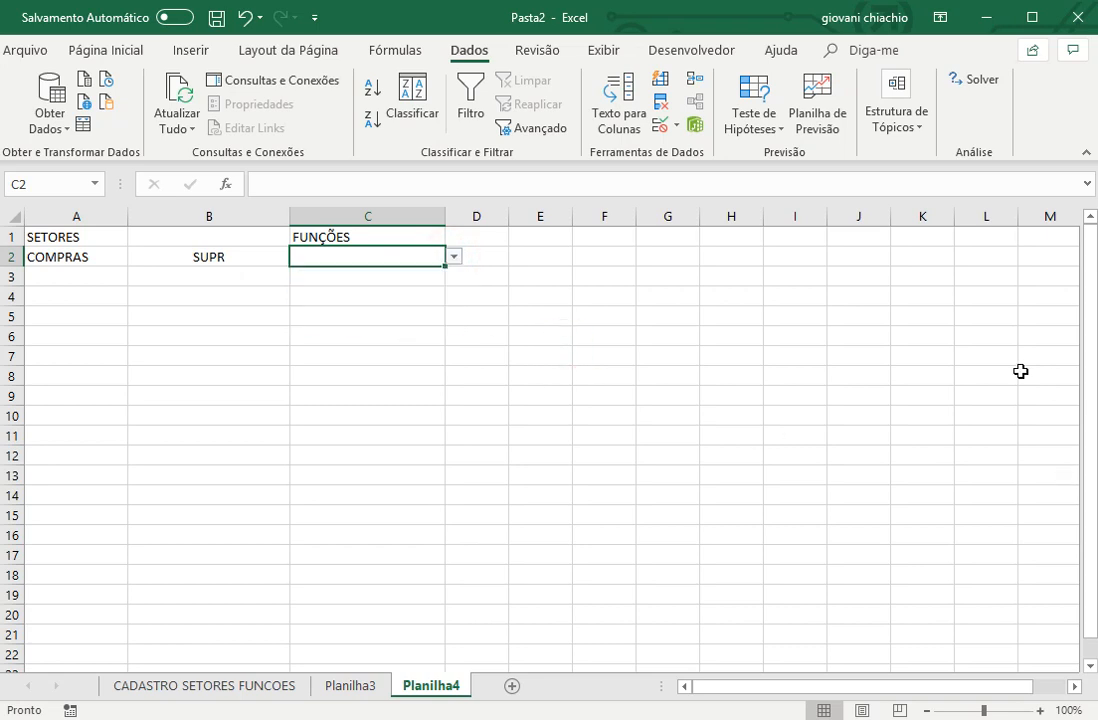